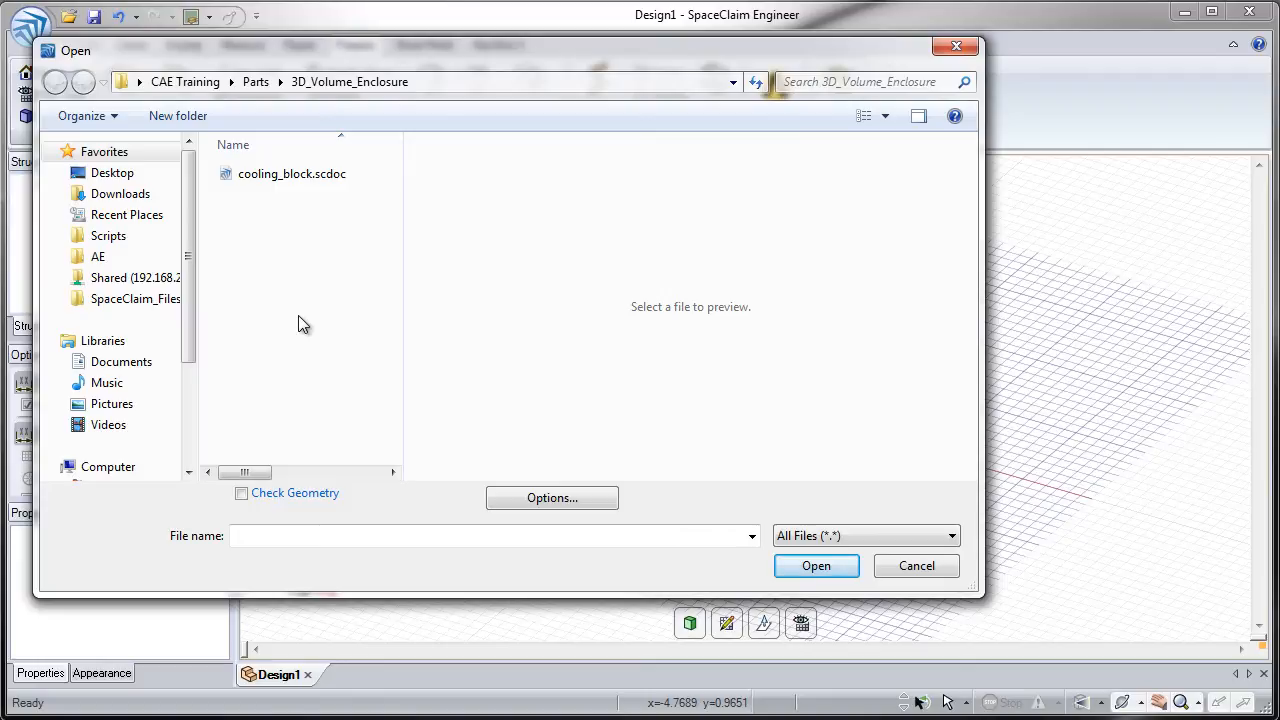
- Open the cooling_block.scdoc file from the 3D_Volume_Enclosure folder
{"action": "double_click", "coordinate": [250, 175]}
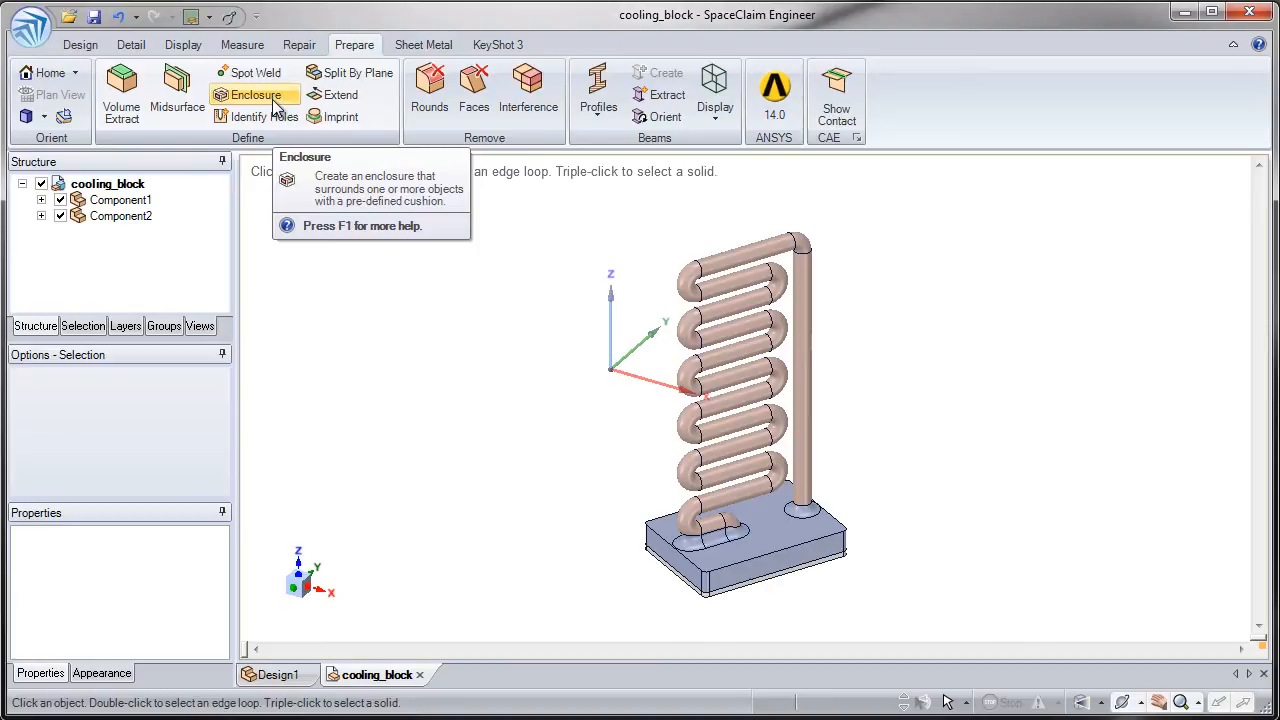
- Read the help topic on creating enclosures, including its options and examples, and close the help
{"action": "key", "text": "F1"}
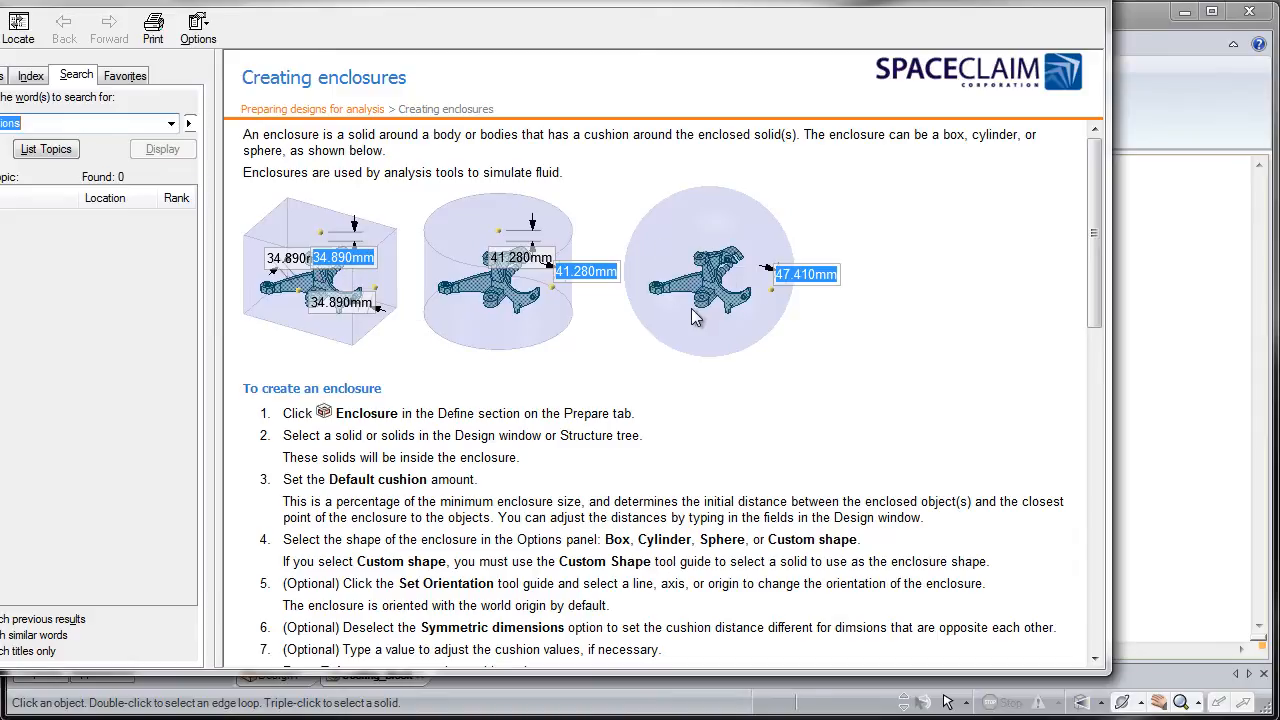
{"action": "left_click", "coordinate": [630, 341]}
{"action": "scroll", "coordinate": [626, 332], "scroll_direction": "down", "scroll_amount": 3}
{"action": "scroll", "coordinate": [626, 331], "scroll_direction": "down", "scroll_amount": 10}
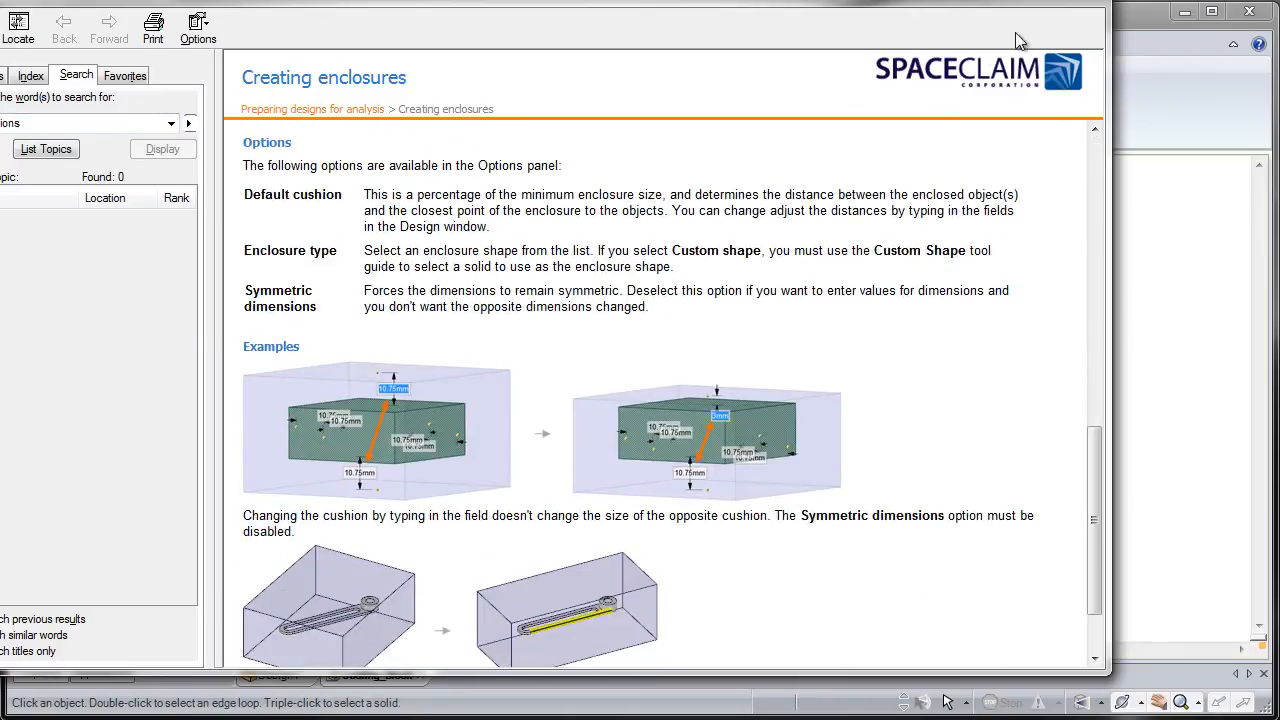
{"action": "left_click", "coordinate": [1092, 8]}
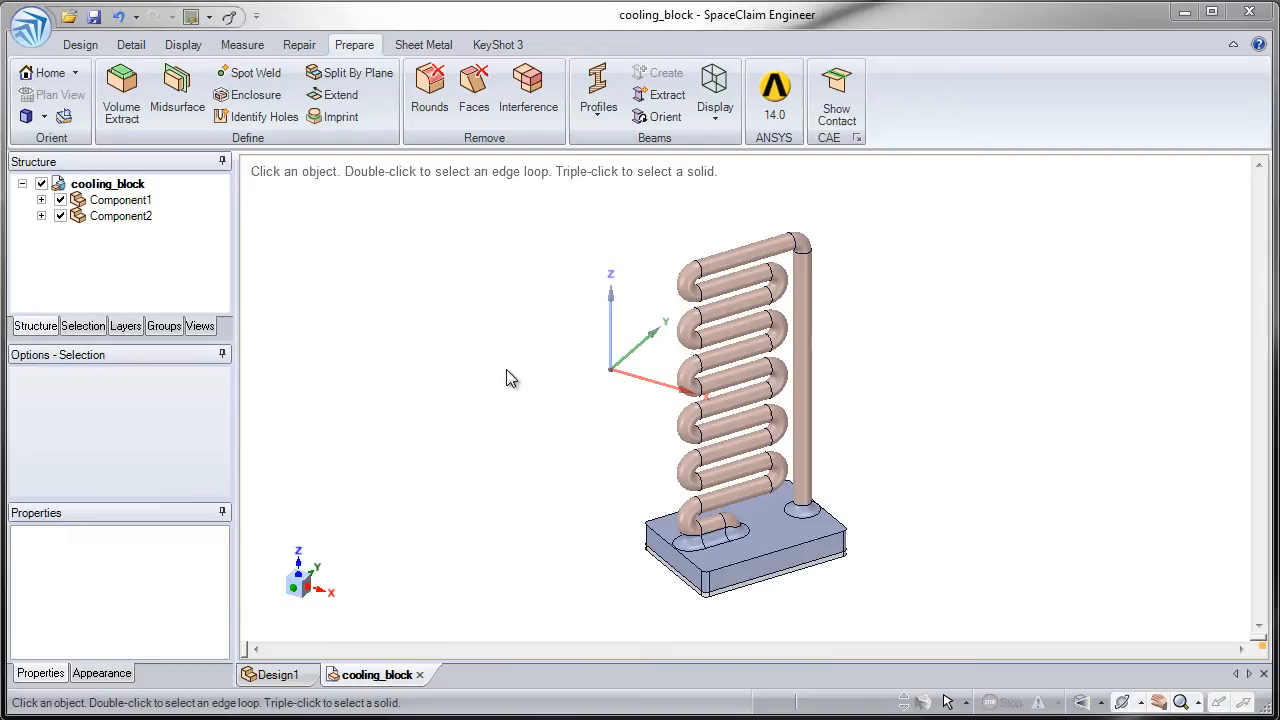
- Start the Enclosure tool and select the Component2 body with the coiled pipe as the enclosed body
{"action": "left_click", "coordinate": [731, 440]}
{"action": "scroll", "coordinate": [623, 432], "scroll_direction": "up", "scroll_amount": 2}
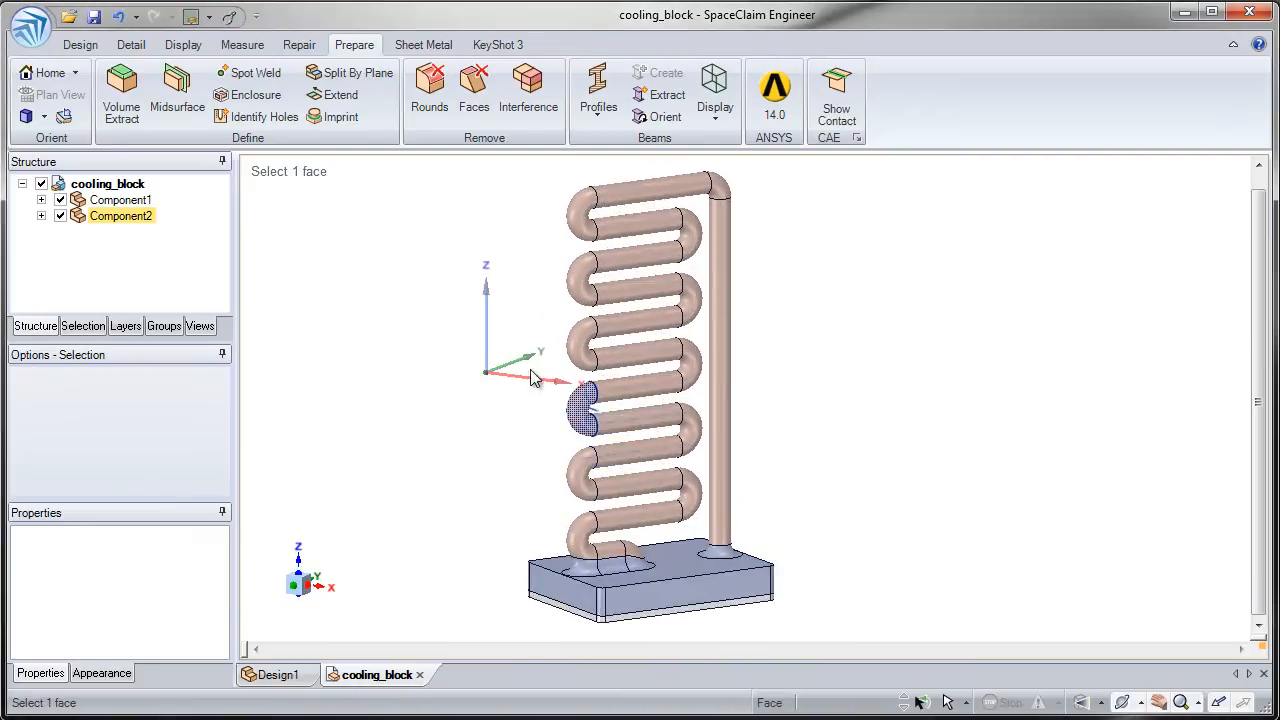
{"action": "left_click", "coordinate": [446, 295]}
{"action": "left_click", "coordinate": [267, 97]}
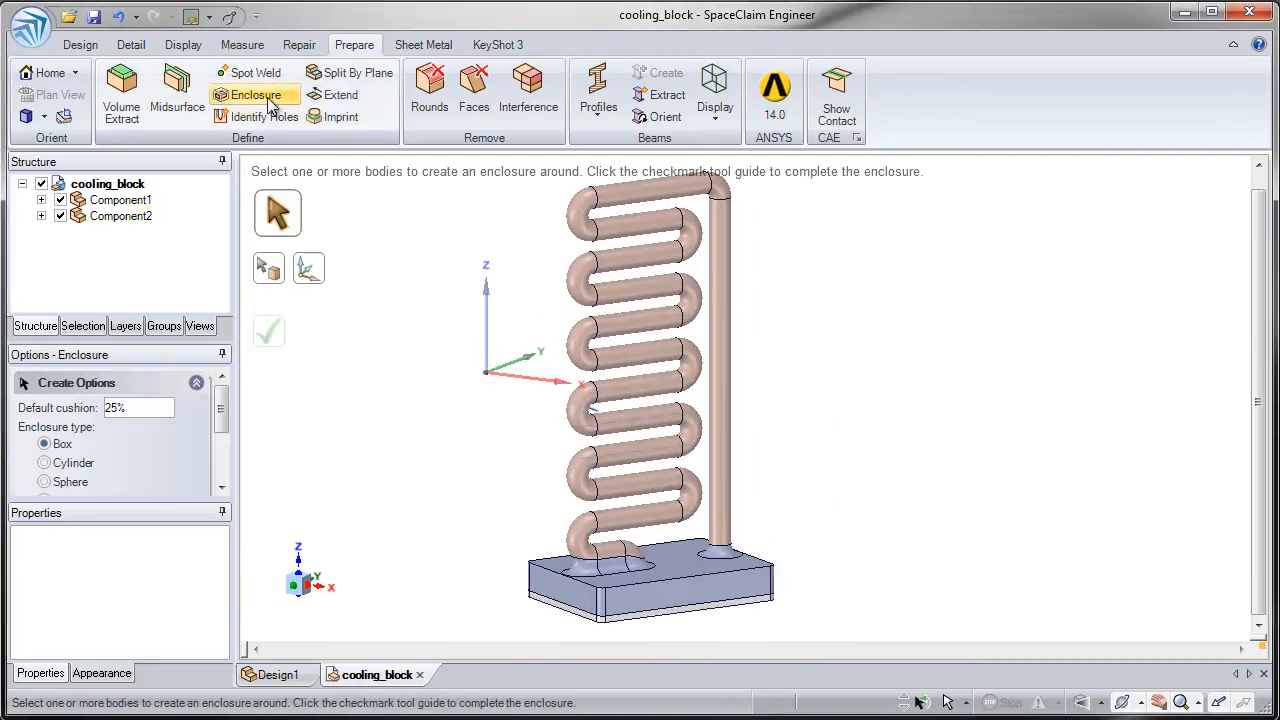
{"action": "scroll", "coordinate": [380, 276], "scroll_direction": "down", "scroll_amount": 1}
{"action": "middle_click_drag", "start_coordinate": [380, 276], "coordinate": [369, 281], "text": "shift"}
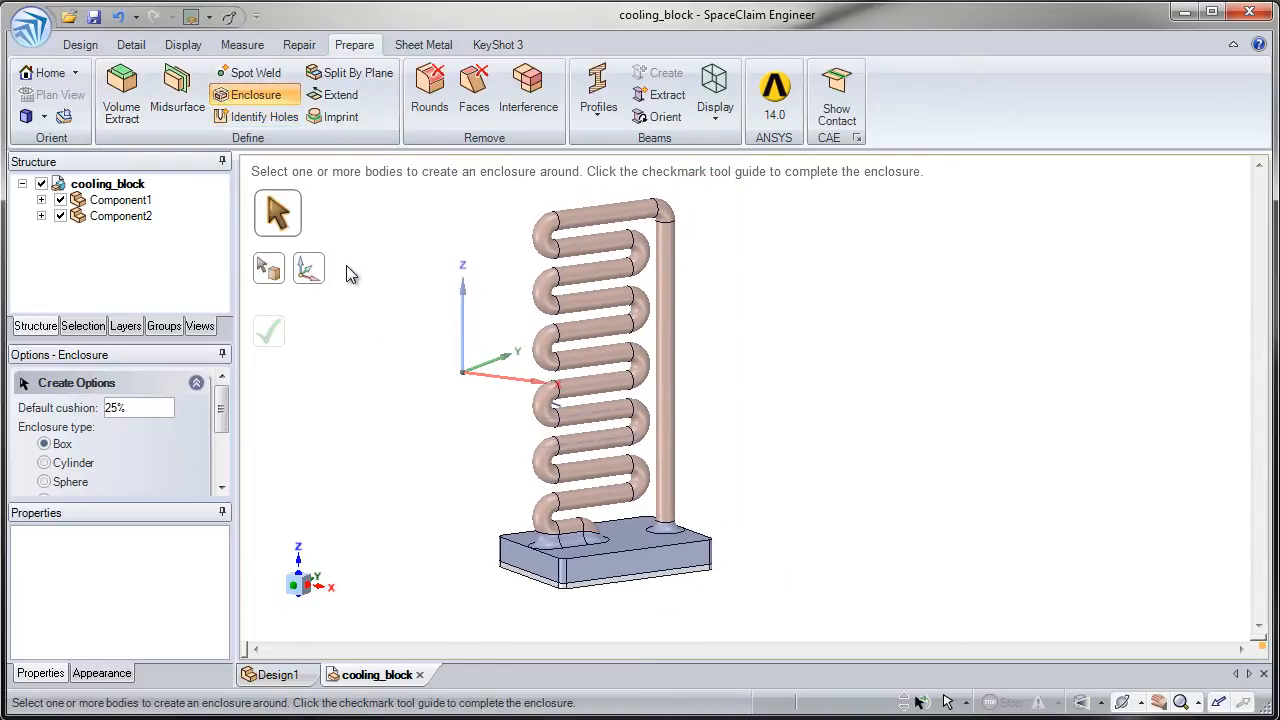
{"action": "mouse_move", "coordinate": [392, 344]}
{"action": "middle_mouse_down"}
{"action": "mouse_move", "coordinate": [409, 346]}
{"action": "mouse_move", "coordinate": [396, 356]}
{"action": "middle_mouse_up"}
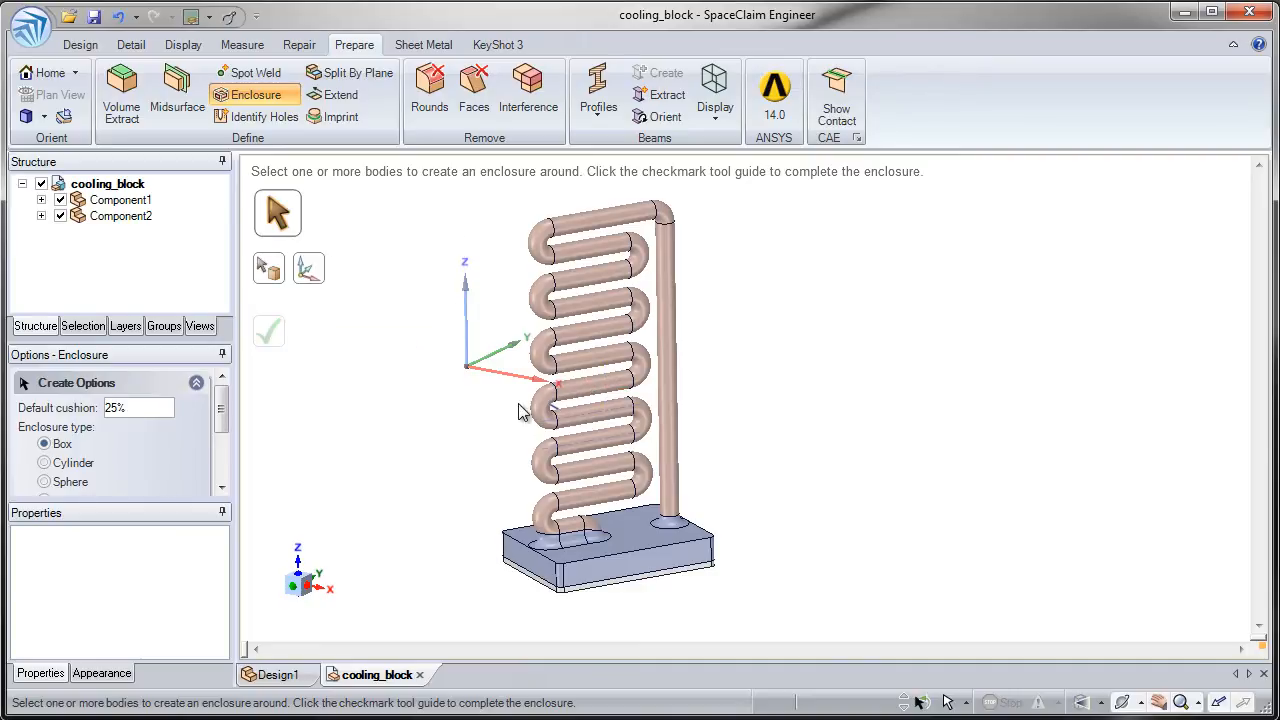
{"action": "left_click", "coordinate": [557, 545]}
{"action": "left_click", "coordinate": [566, 575]}
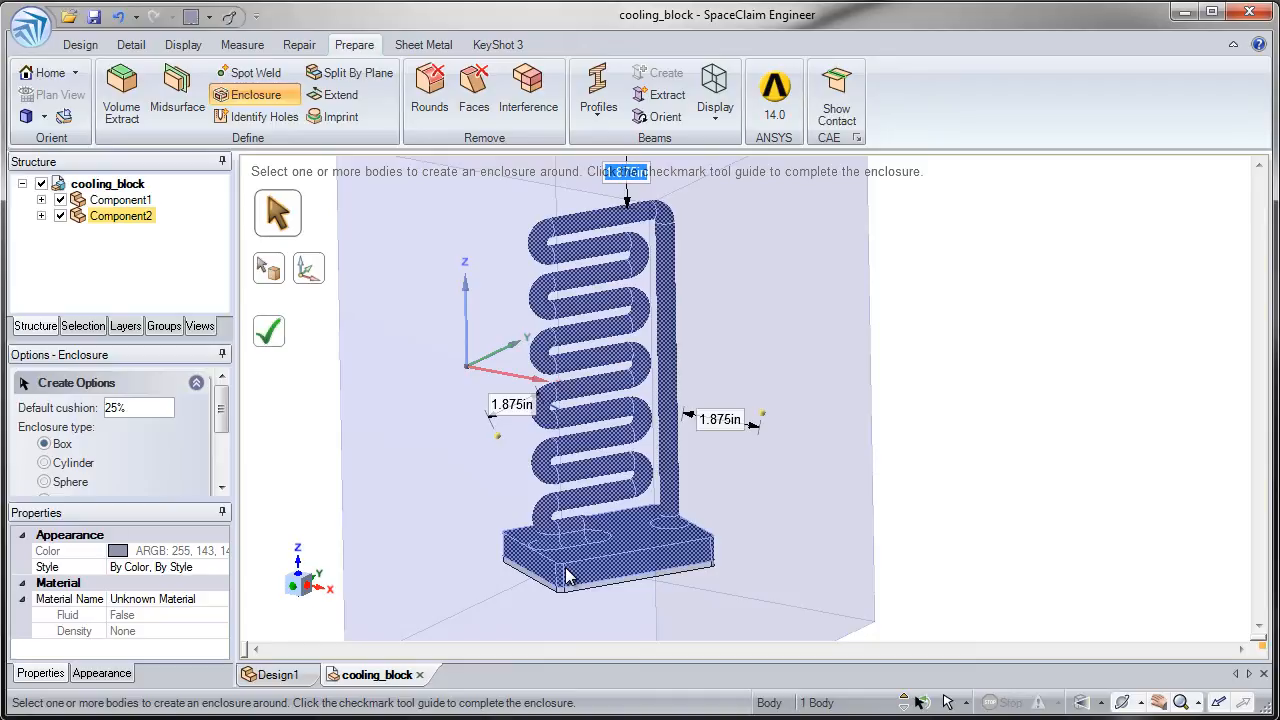
{"action": "middle_click_drag", "start_coordinate": [565, 568], "coordinate": [534, 463], "text": "ctrl"}
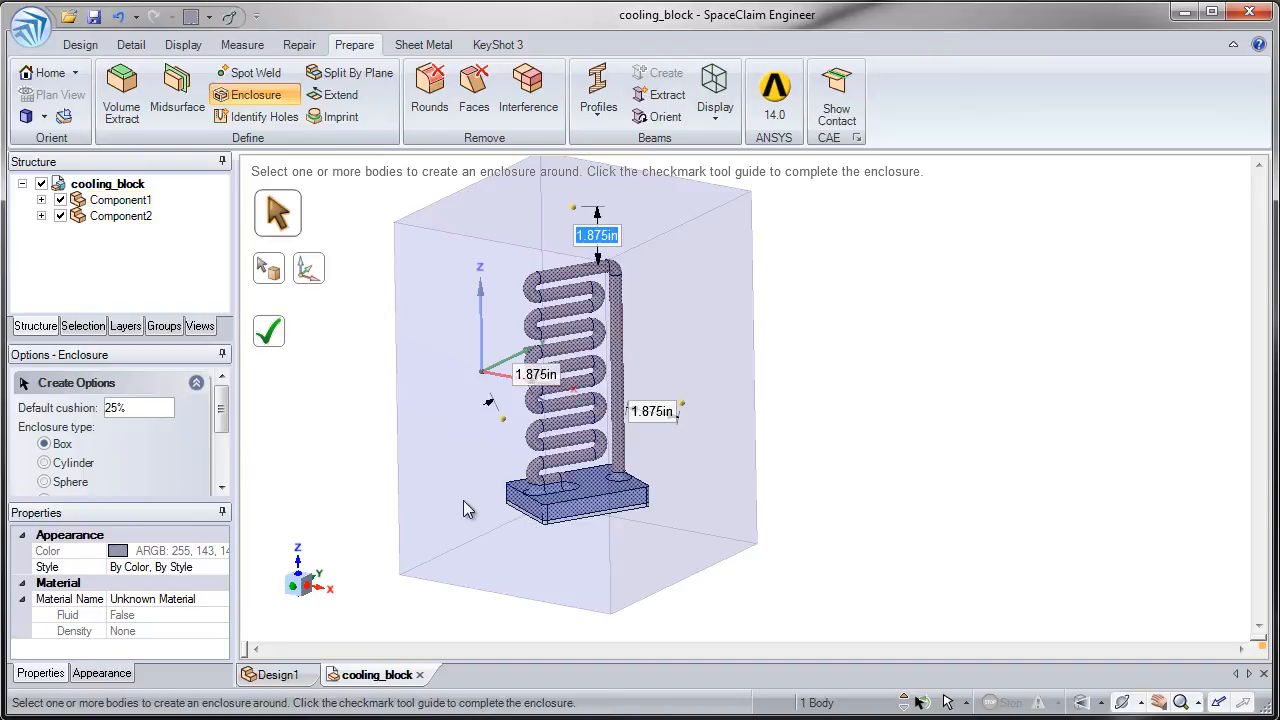
- Preview the enclosure as a cylinder and as a sphere, and set its type back to box
{"action": "left_click", "coordinate": [45, 466]}
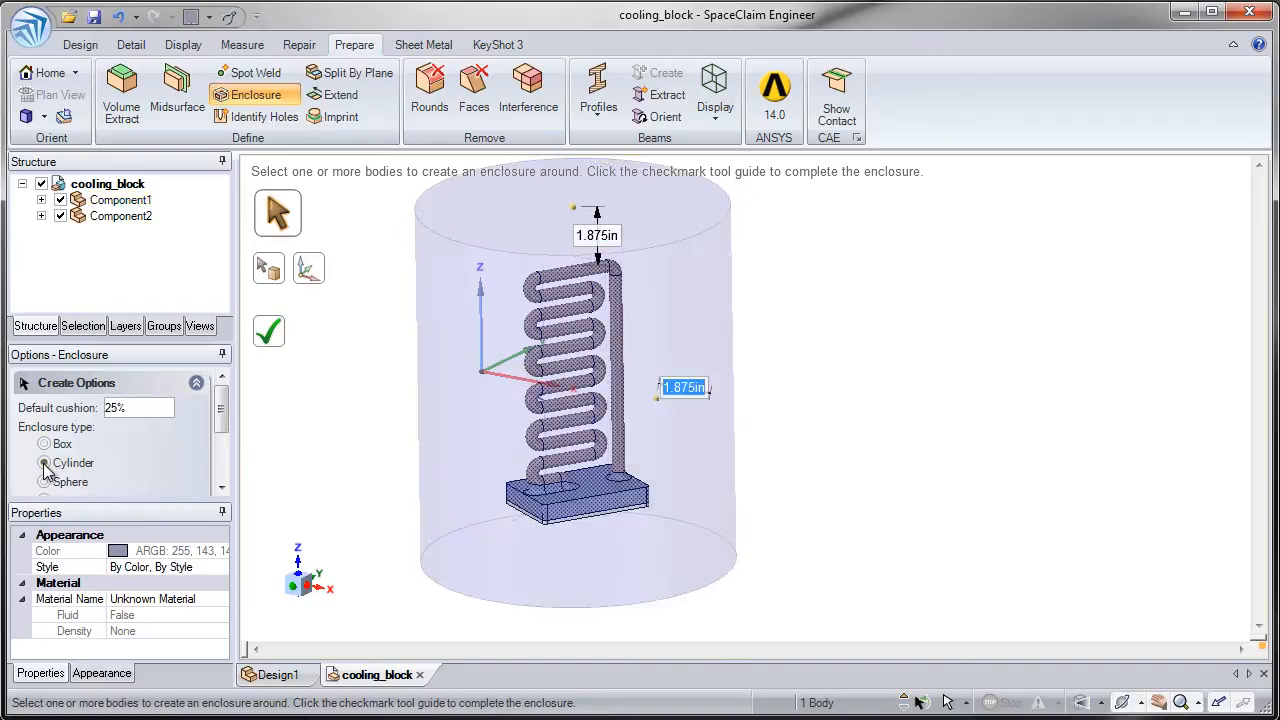
{"action": "left_click", "coordinate": [45, 483]}
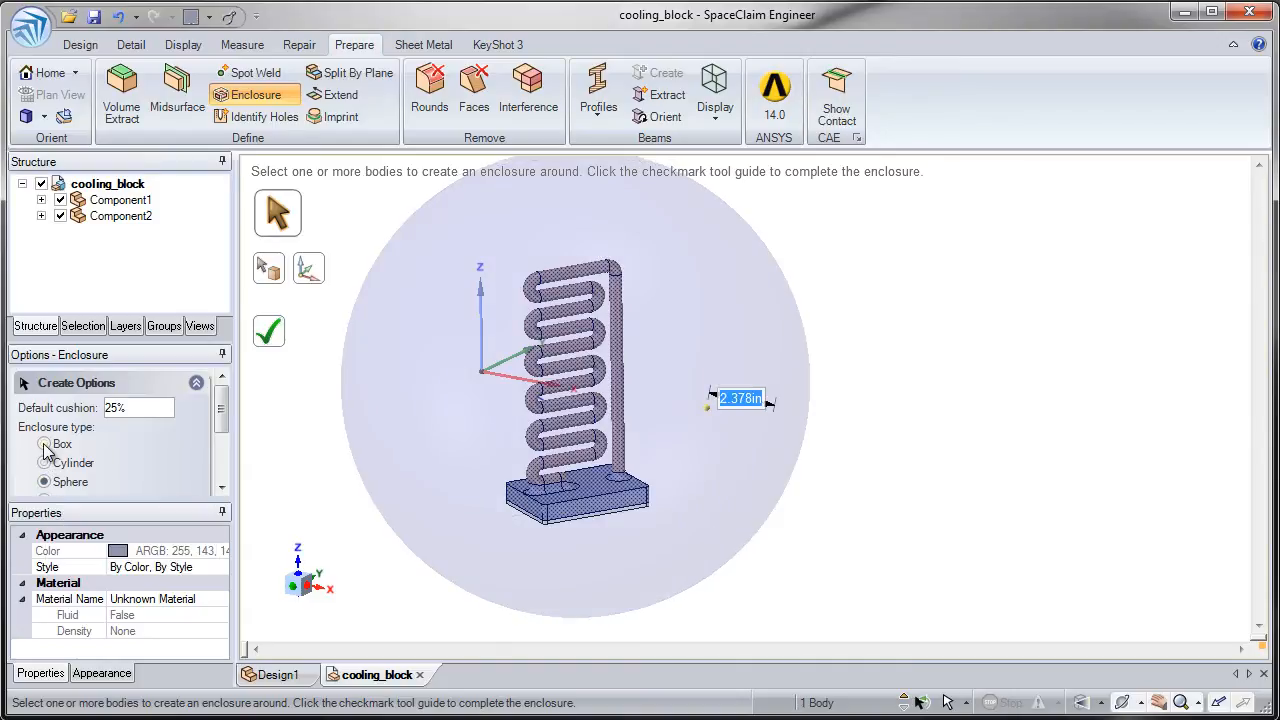
{"action": "left_click", "coordinate": [44, 445]}
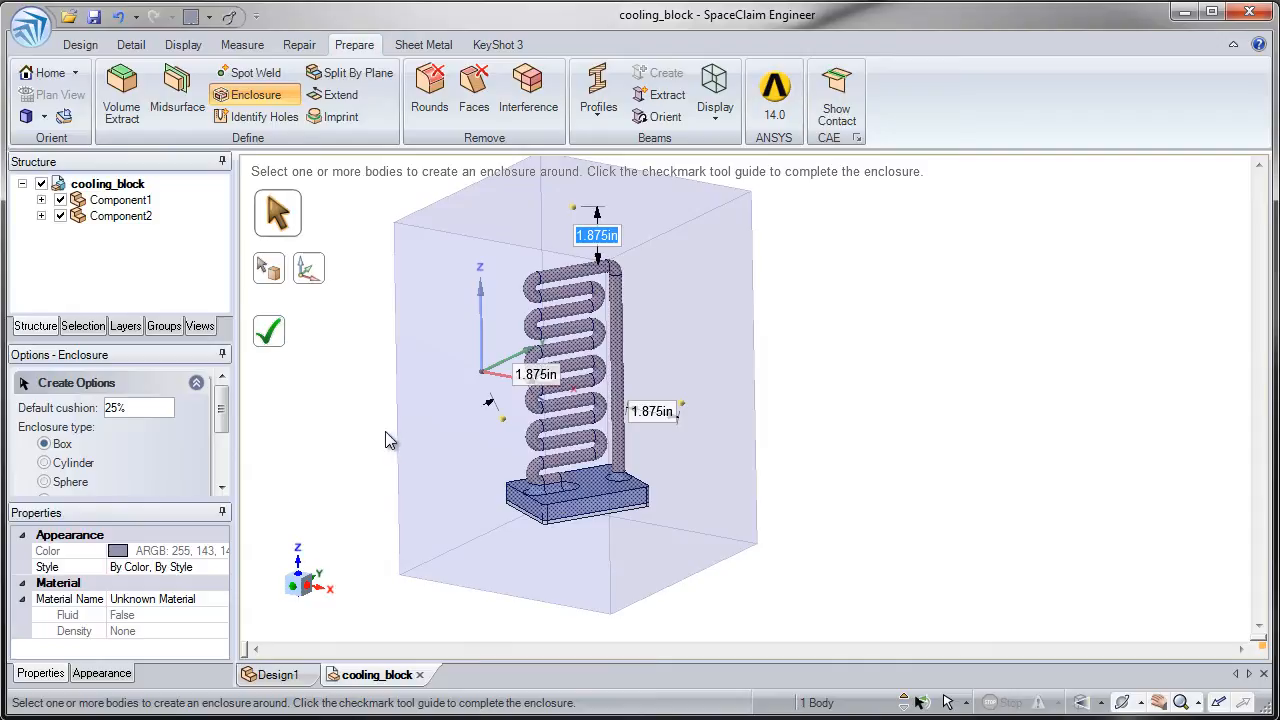
- Reselect only the Component2 body and create a box enclosure around it with the 25% default cushion
{"action": "left_click", "coordinate": [390, 441]}
{"action": "middle_click_drag", "start_coordinate": [390, 441], "coordinate": [400, 523]}
{"action": "left_click", "coordinate": [447, 511]}
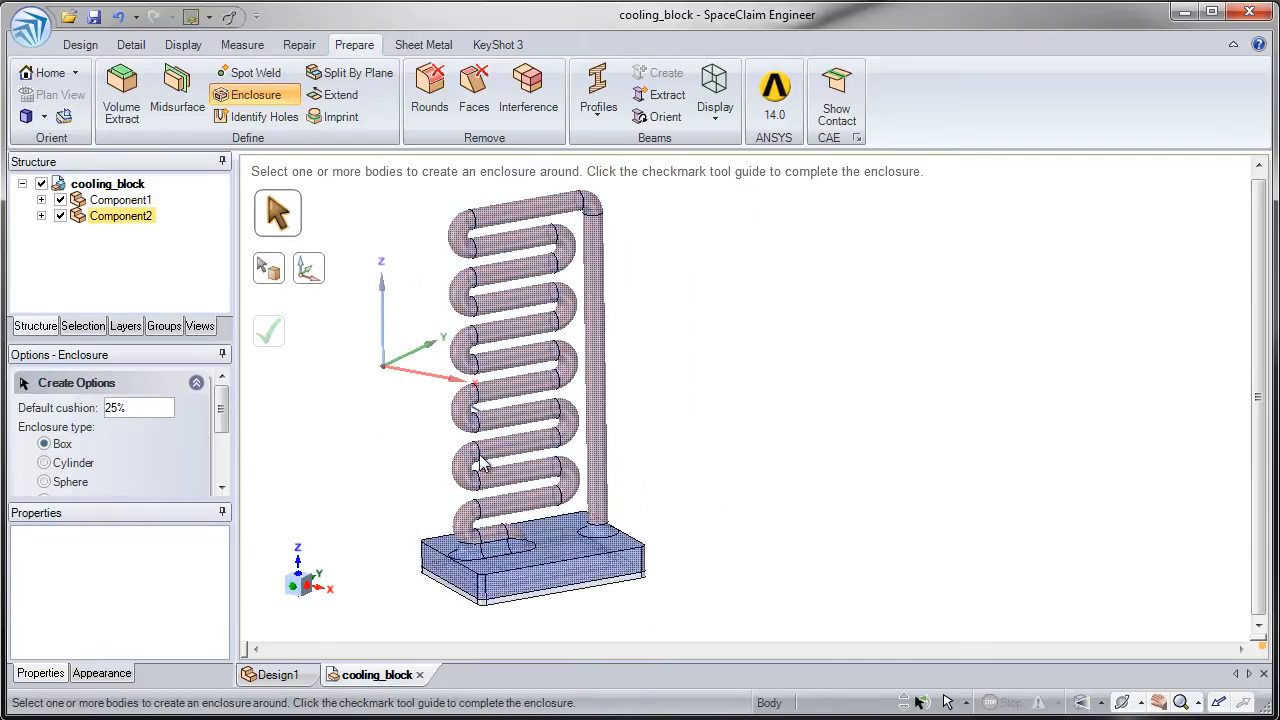
{"action": "left_click", "coordinate": [482, 458]}
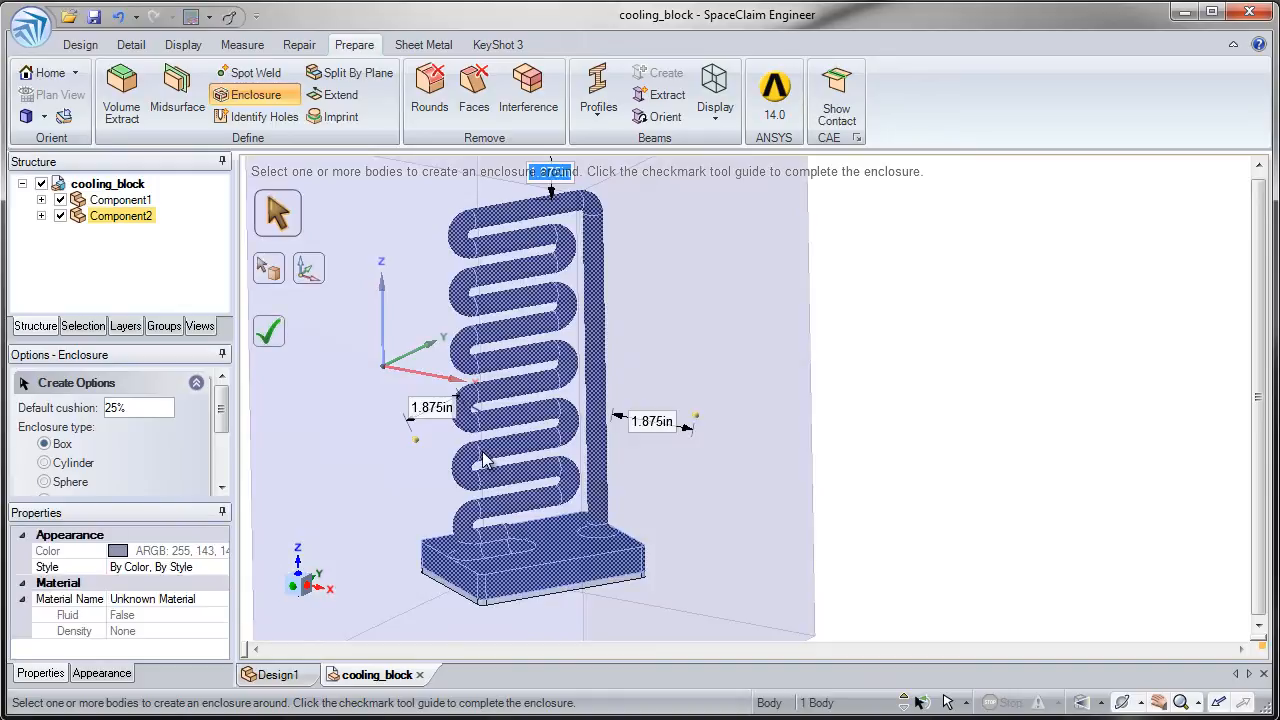
{"action": "left_click", "coordinate": [278, 338]}
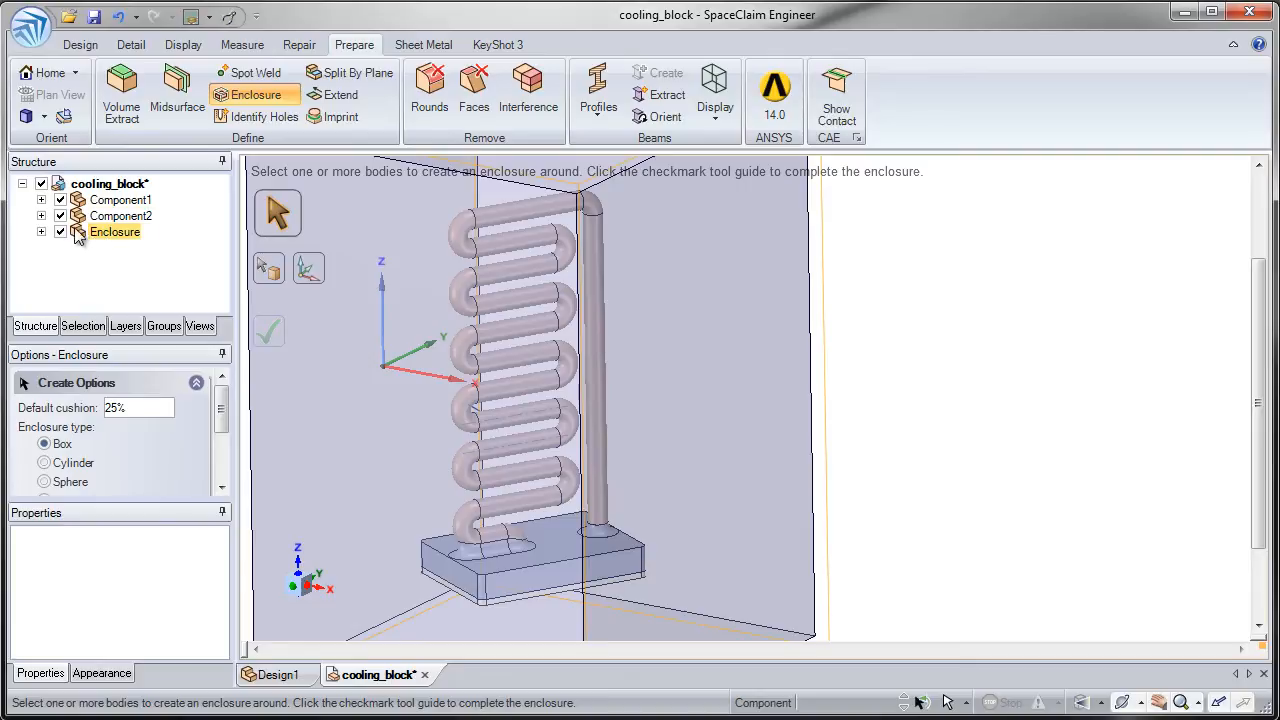
- Hide Component1 and Component2 and examine the cavities cut inside the enclosure solid
{"action": "left_click", "coordinate": [41, 201]}
{"action": "left_click", "coordinate": [41, 200]}
{"action": "left_click", "coordinate": [60, 200]}
{"action": "left_click", "coordinate": [60, 216]}
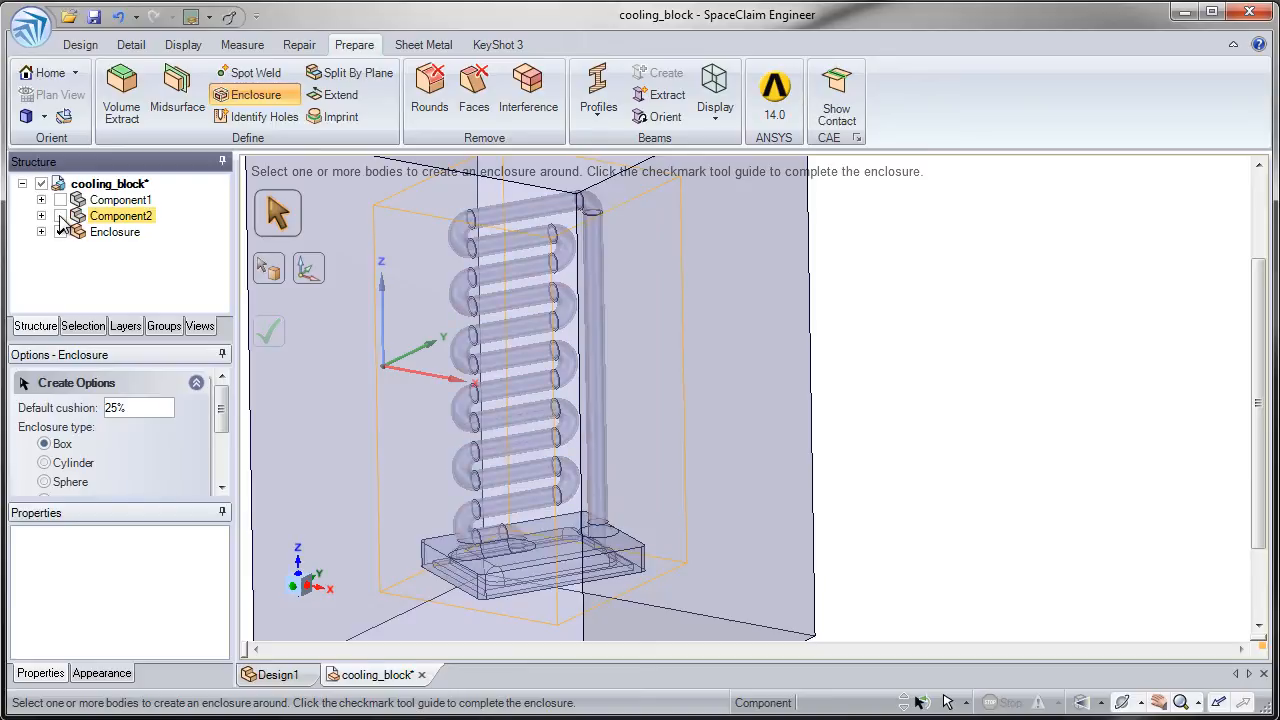
{"action": "scroll", "coordinate": [578, 487], "scroll_direction": "up", "scroll_amount": 8}
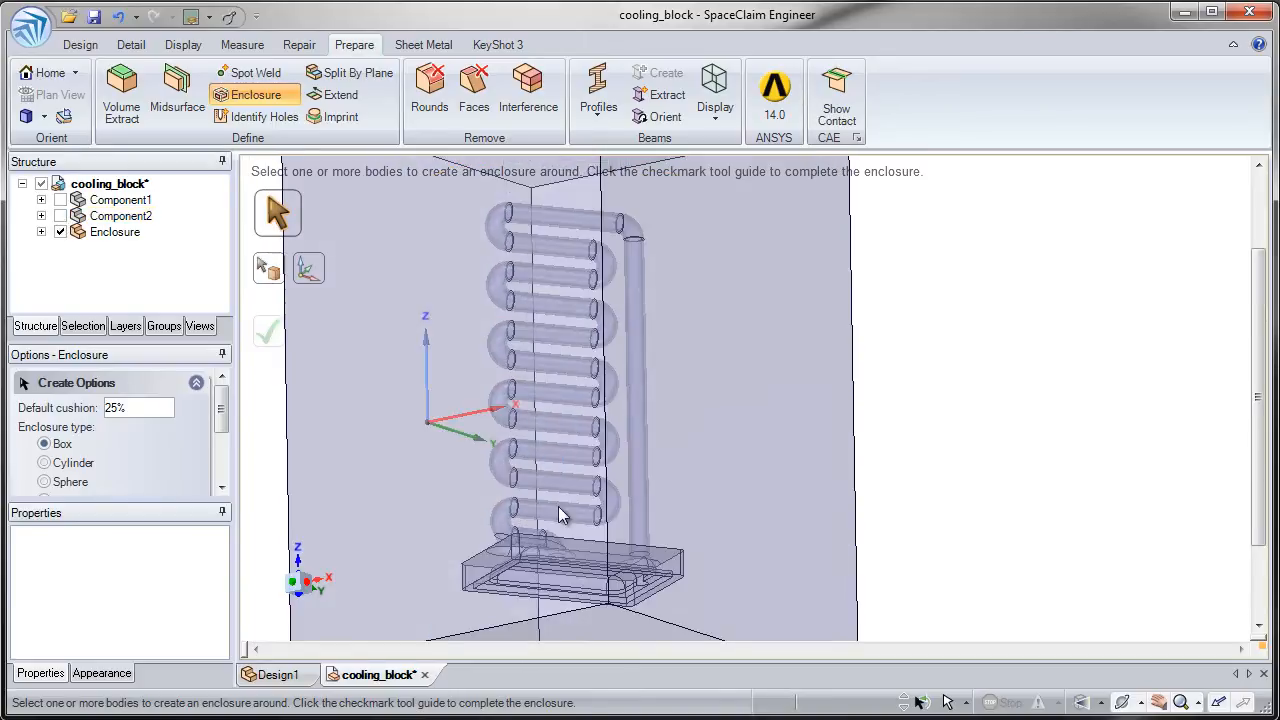
{"action": "scroll", "coordinate": [504, 486], "scroll_direction": "up", "scroll_amount": 2}
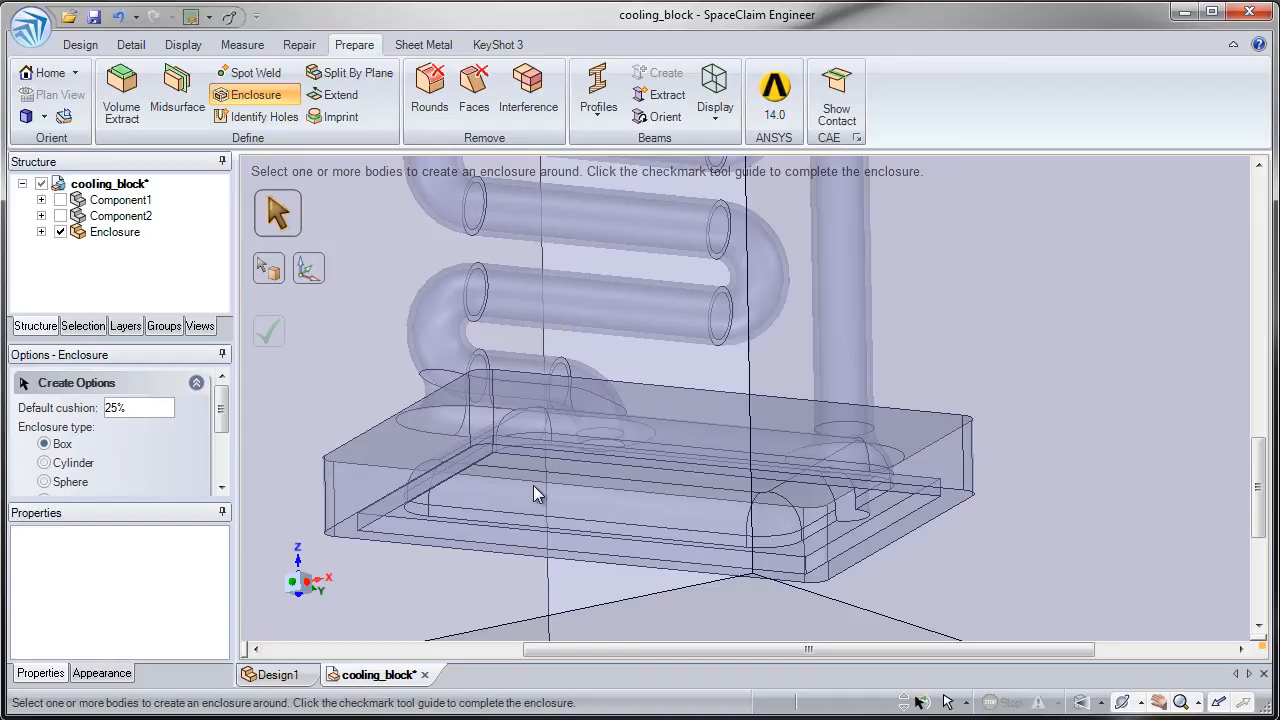
- Undo the hiding of both components and the creation of the enclosure
{"action": "left_click", "coordinate": [118, 17]}
{"action": "left_click", "coordinate": [118, 17]}
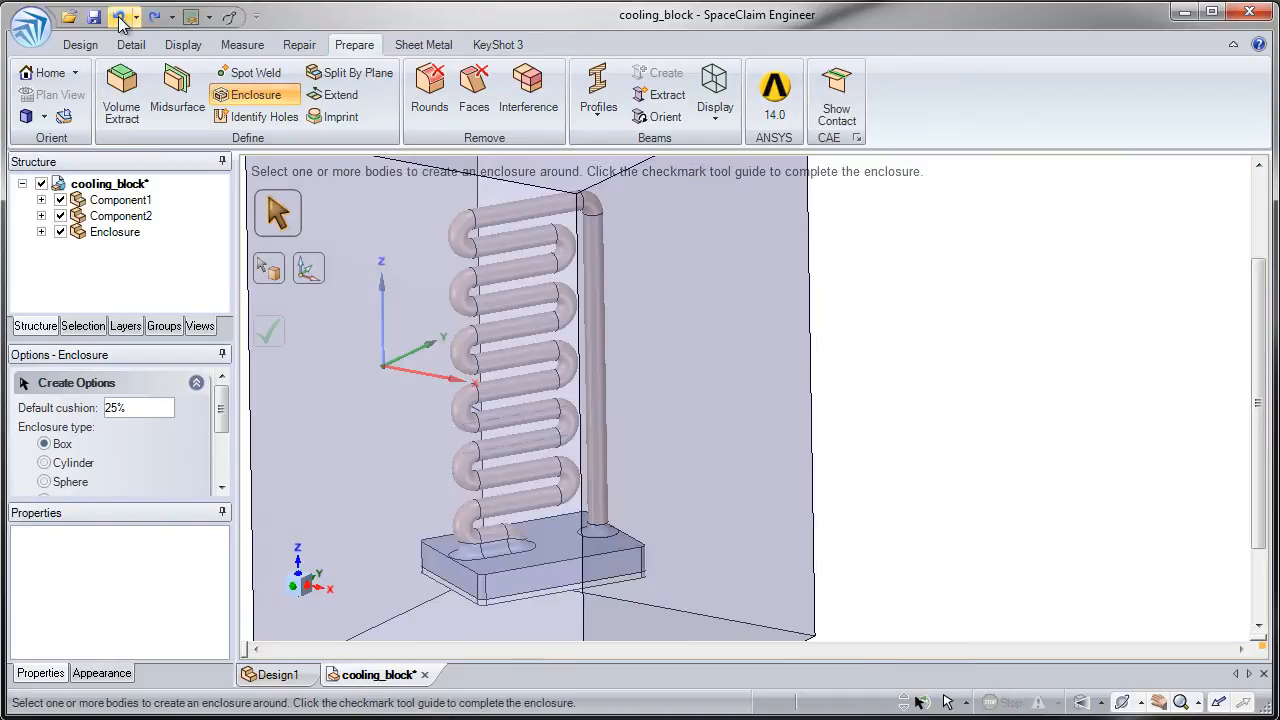
{"action": "left_click", "coordinate": [118, 17]}
{"action": "left_click", "coordinate": [838, 424]}
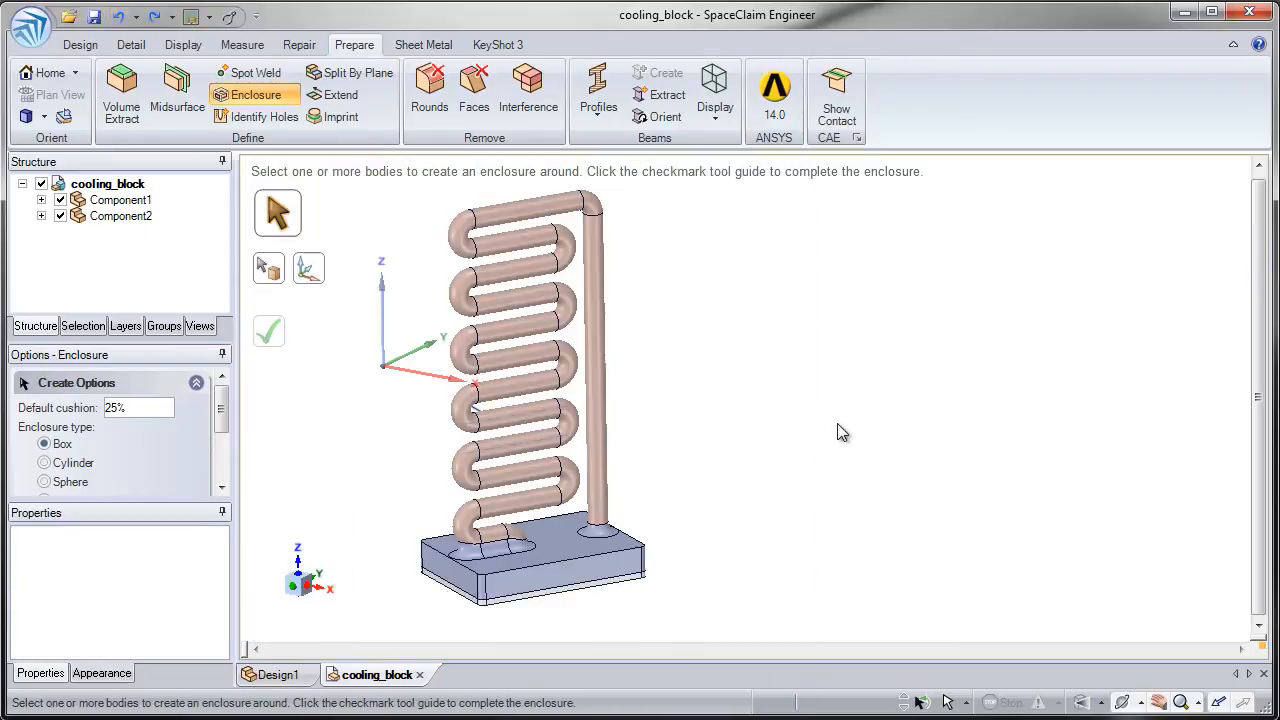
- Select the thin bottom plate and the coiled pipe body together as the bodies for the enclosure
{"action": "scroll", "coordinate": [543, 603], "scroll_direction": "up", "scroll_amount": 2}
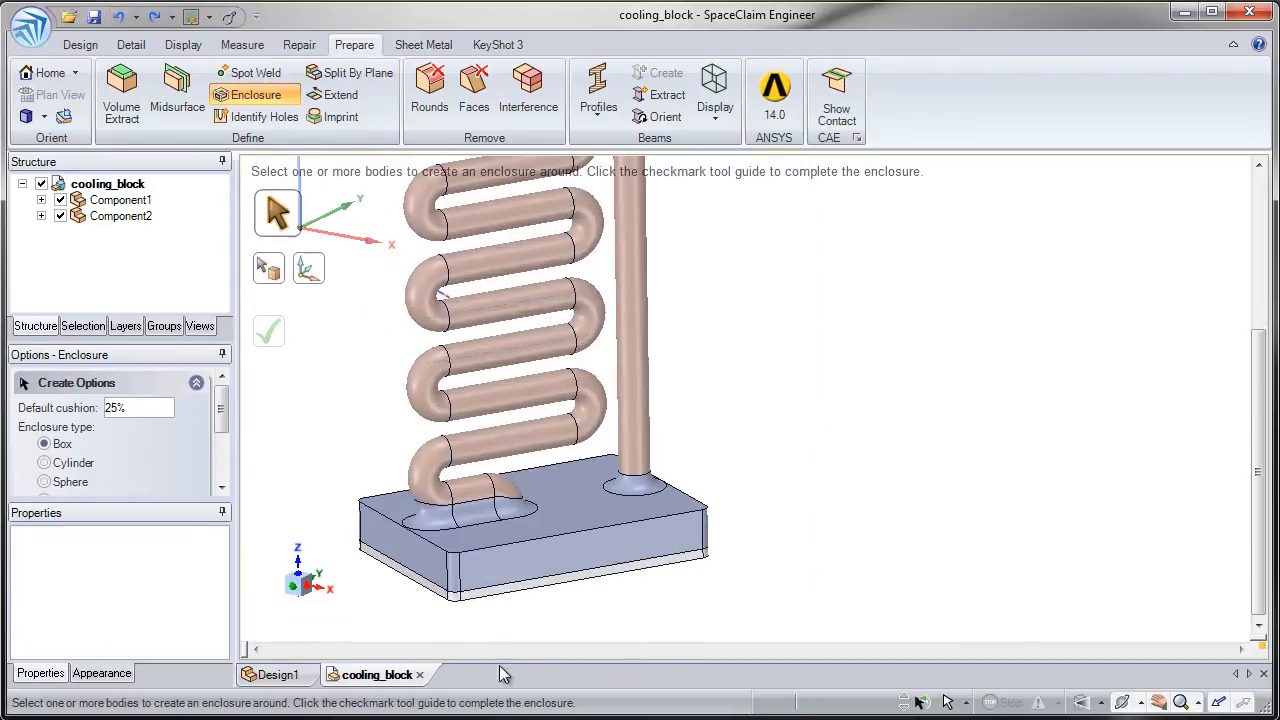
{"action": "left_click", "coordinate": [474, 599]}
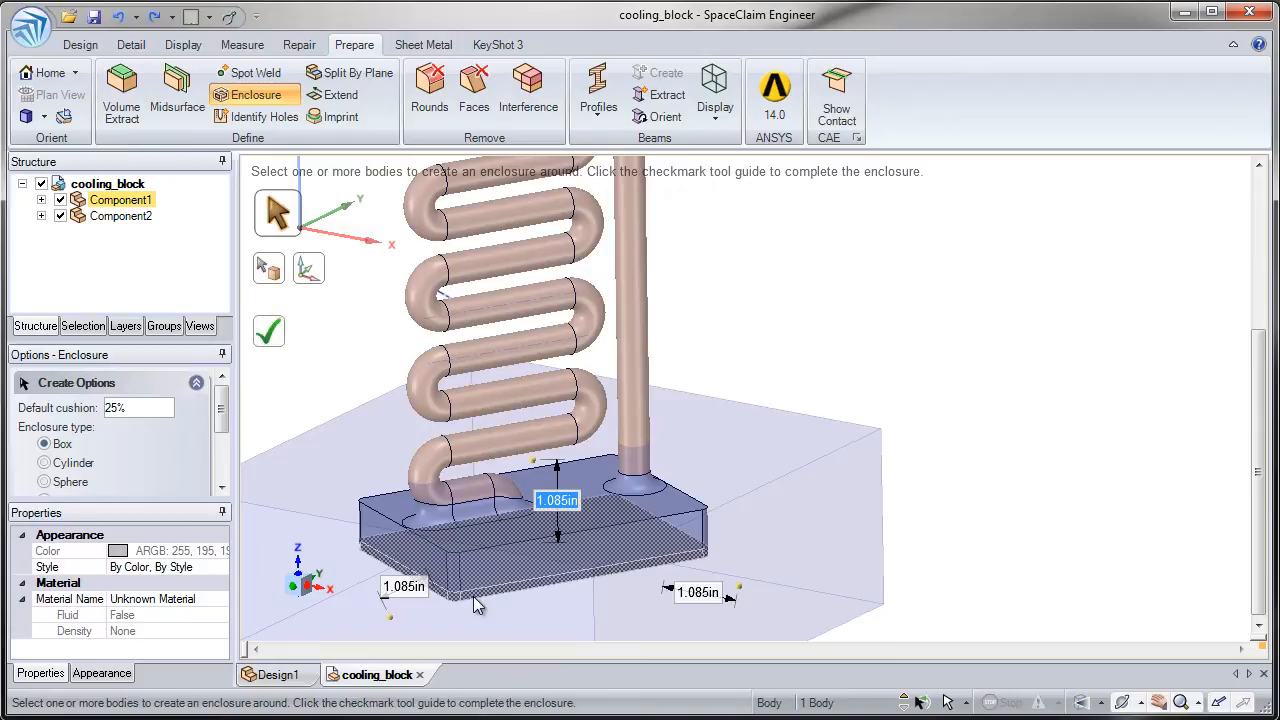
{"action": "left_click", "coordinate": [459, 534], "text": "ctrl"}
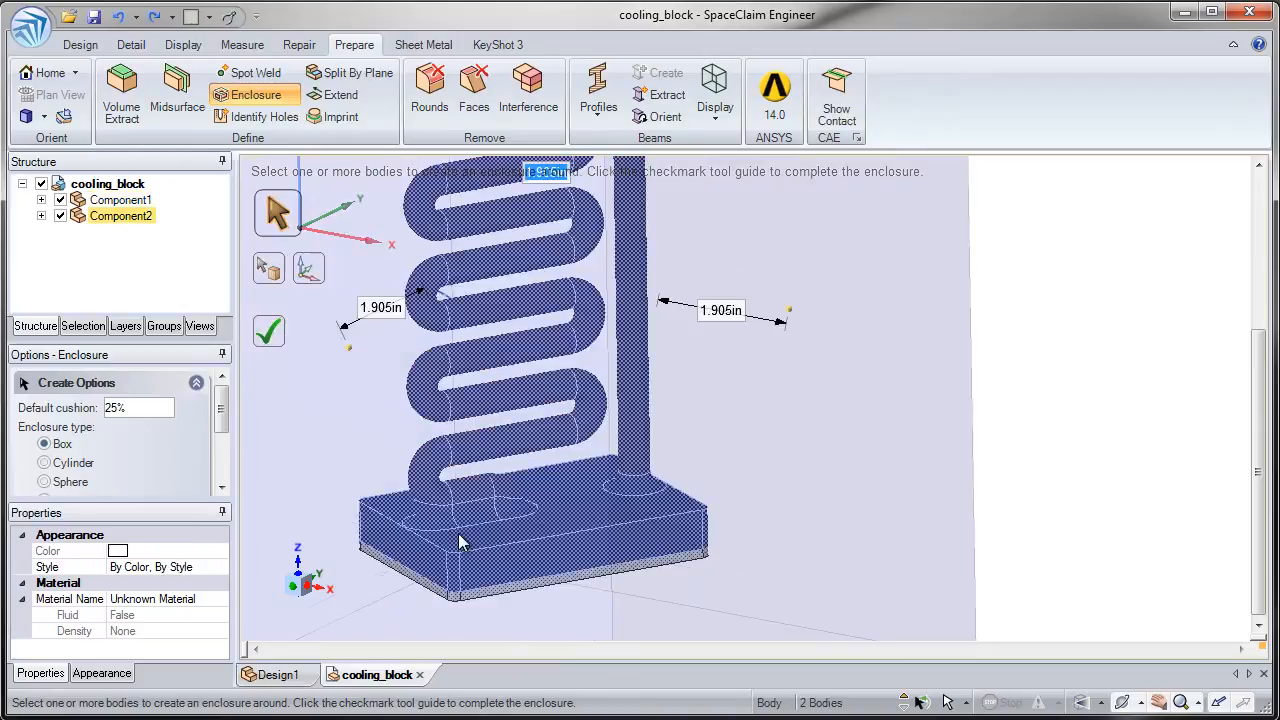
{"action": "middle_click_drag", "start_coordinate": [500, 575], "coordinate": [628, 480]}
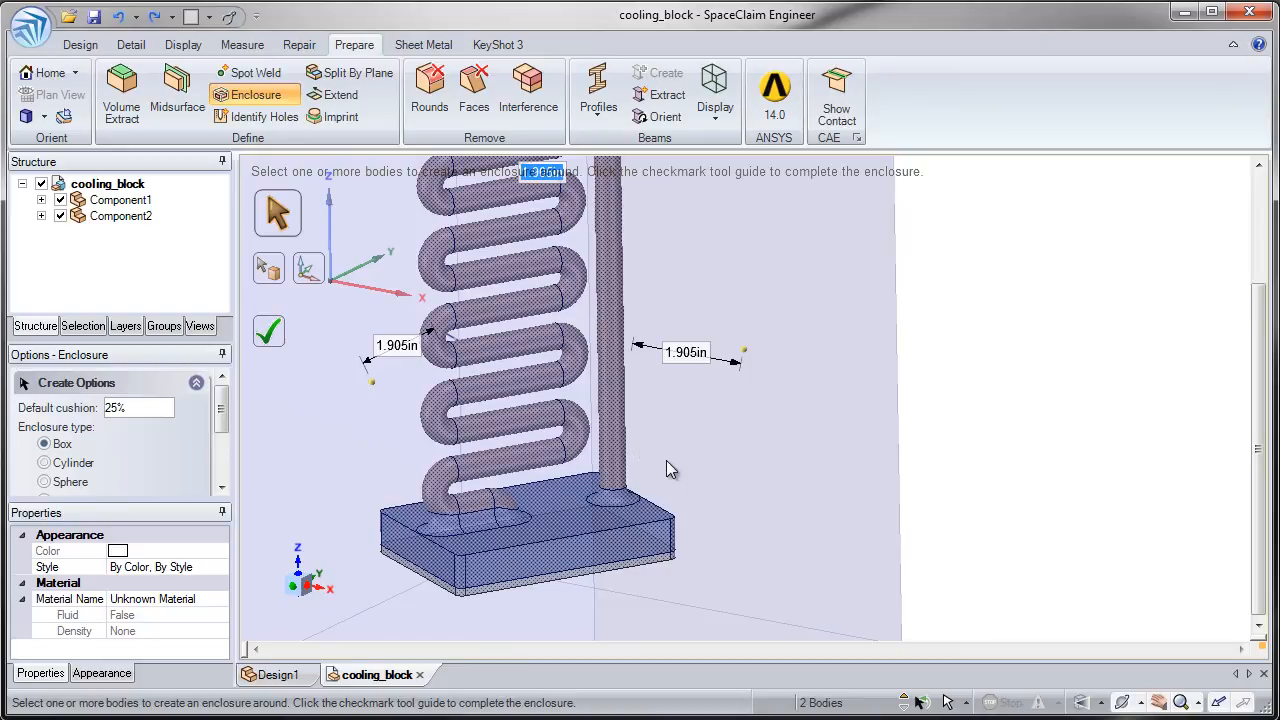
{"action": "left_click", "coordinate": [667, 462]}
{"action": "left_click", "coordinate": [565, 517]}
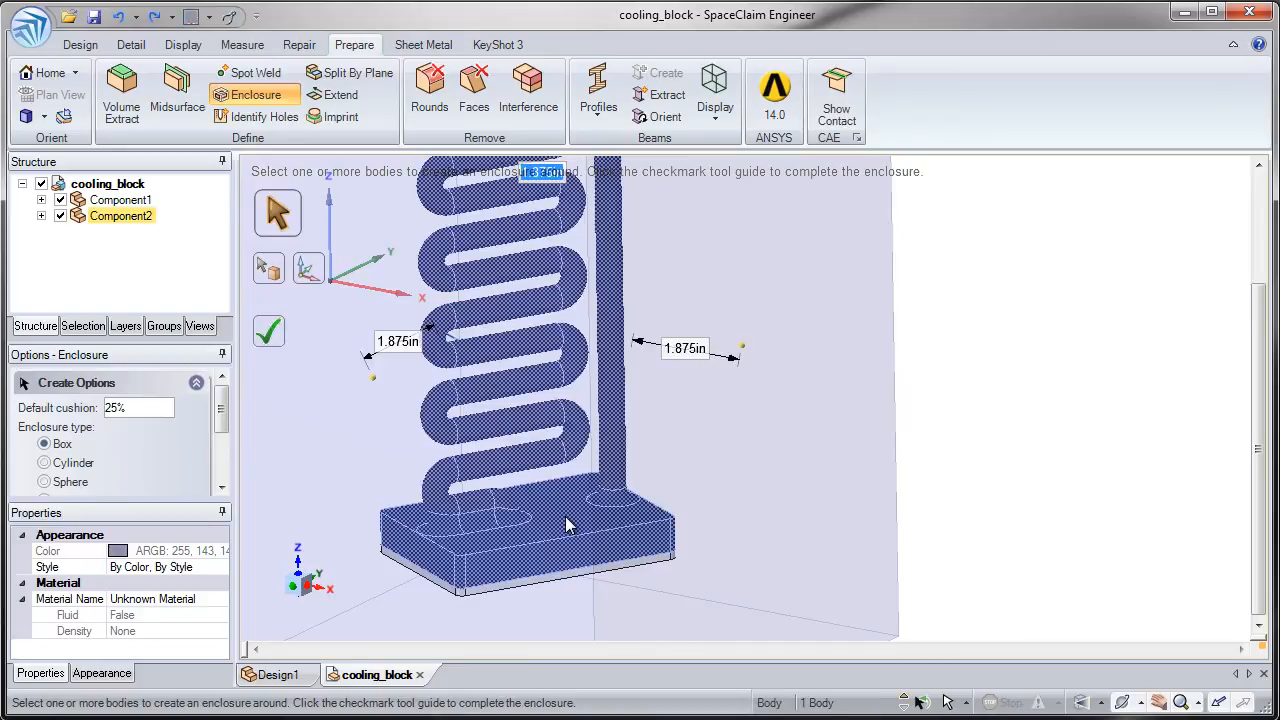
{"action": "left_click", "coordinate": [568, 571], "text": "ctrl"}
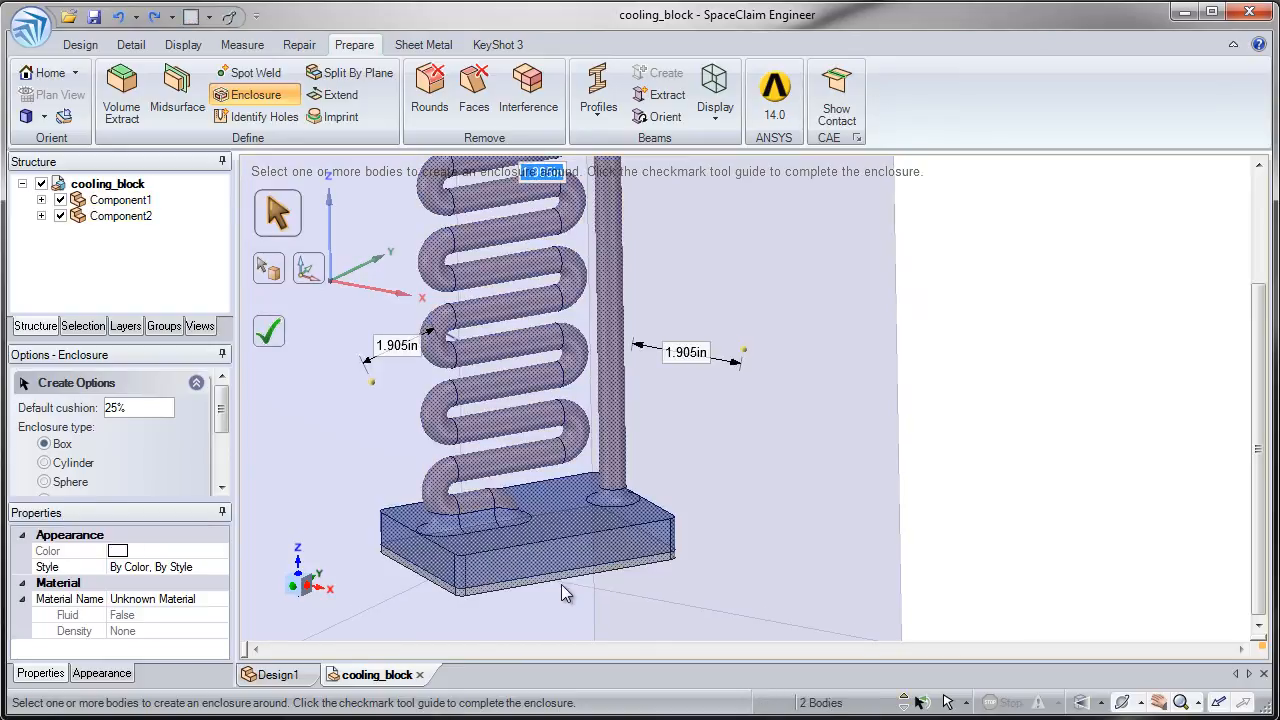
- Clear the selection, window-select both bodies of the cooling block, and create a box enclosure around them with the 25% default cushion
{"action": "scroll", "coordinate": [561, 584], "scroll_direction": "down", "scroll_amount": 5}
{"action": "left_click", "coordinate": [383, 419]}
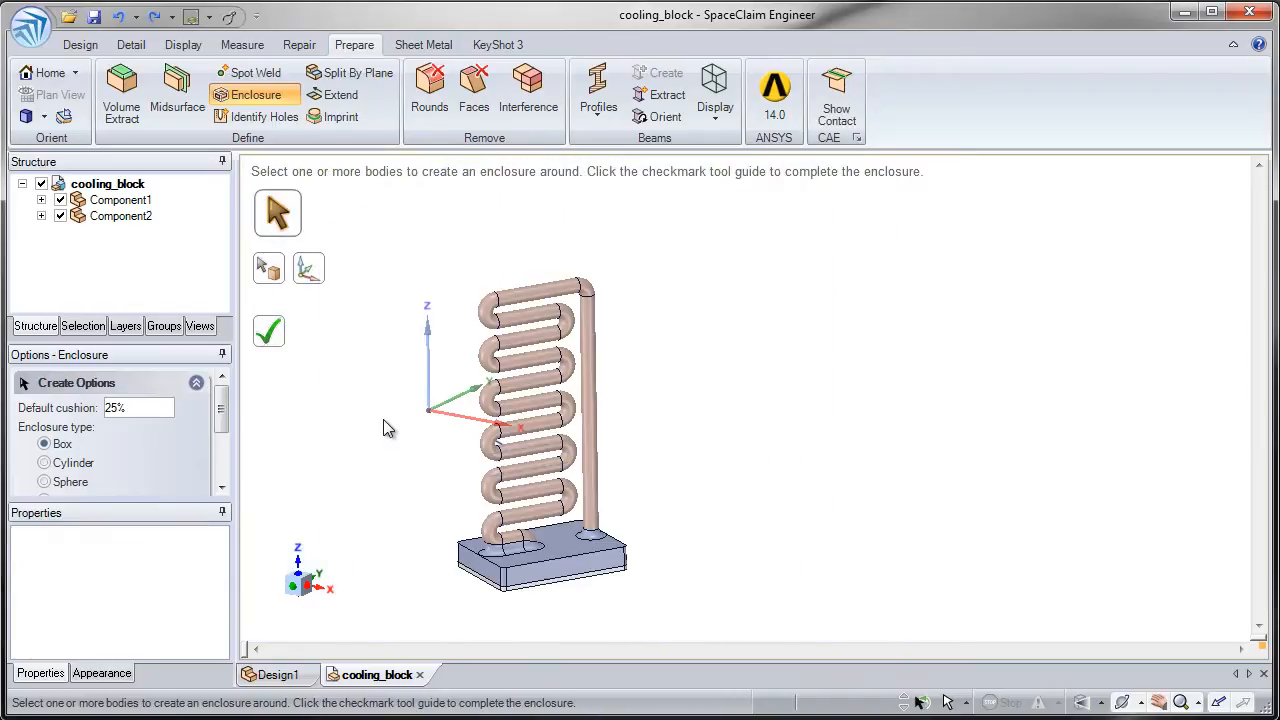
{"action": "mouse_move", "coordinate": [387, 218]}
{"action": "left_mouse_down"}
{"action": "mouse_move", "coordinate": [700, 495]}
{"action": "mouse_move", "coordinate": [758, 622]}
{"action": "left_mouse_up"}
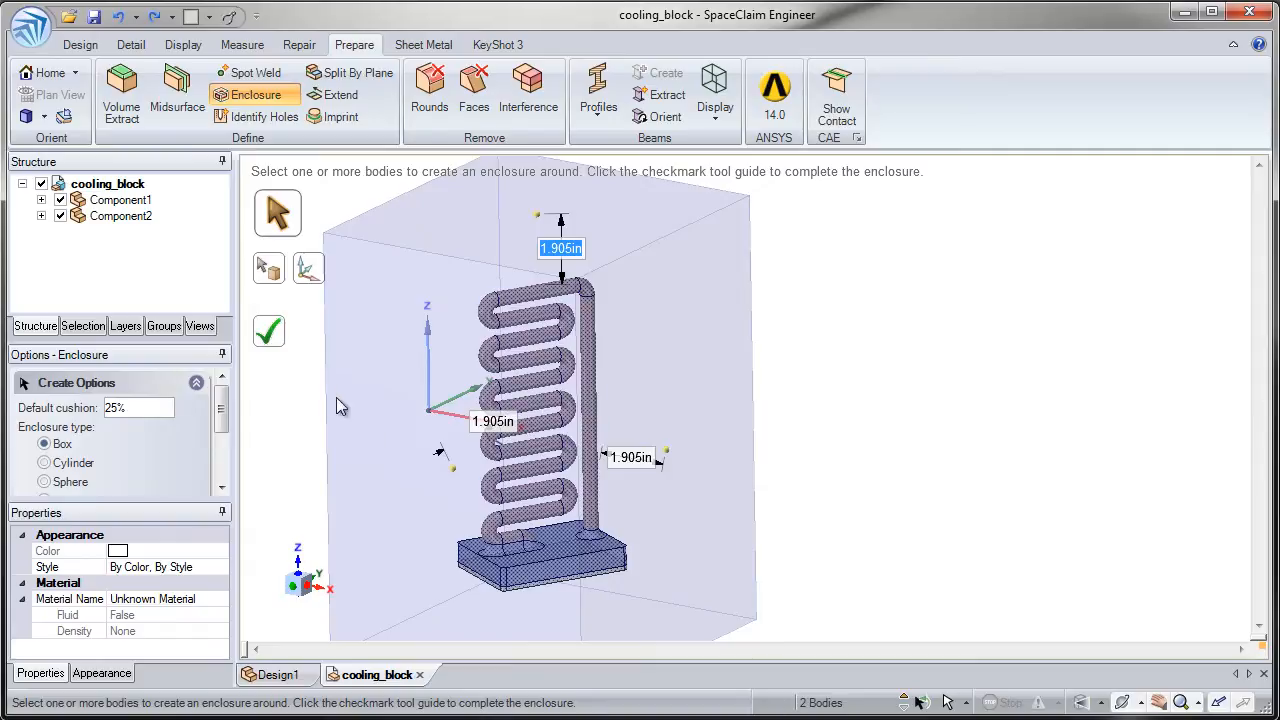
{"action": "left_click", "coordinate": [281, 348]}
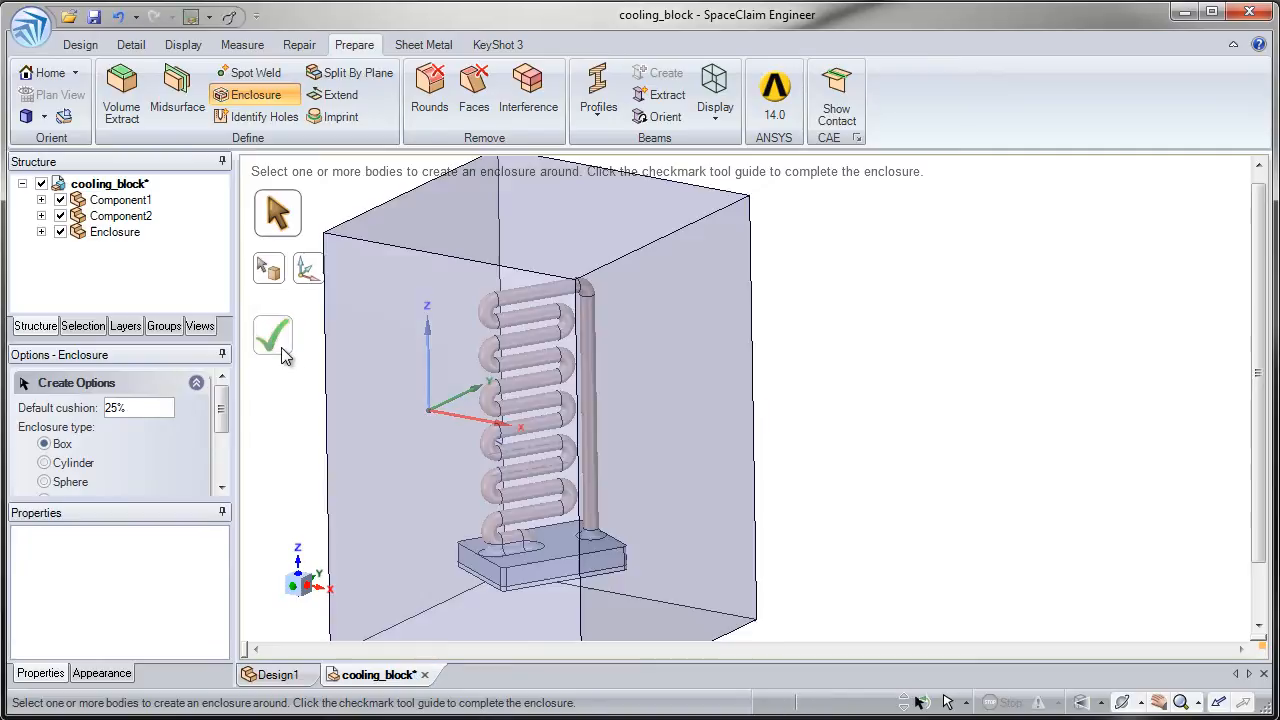
- Hide both original components and inspect the cavity around the base block inside the enclosure
{"action": "left_click", "coordinate": [61, 216]}
{"action": "middle_click_drag", "start_coordinate": [525, 568], "coordinate": [554, 715], "text": "ctrl"}
{"action": "middle_click_drag", "start_coordinate": [534, 613], "coordinate": [556, 535], "text": "shift"}
{"action": "middle_click_drag", "start_coordinate": [550, 532], "coordinate": [515, 556], "text": "ctrl"}
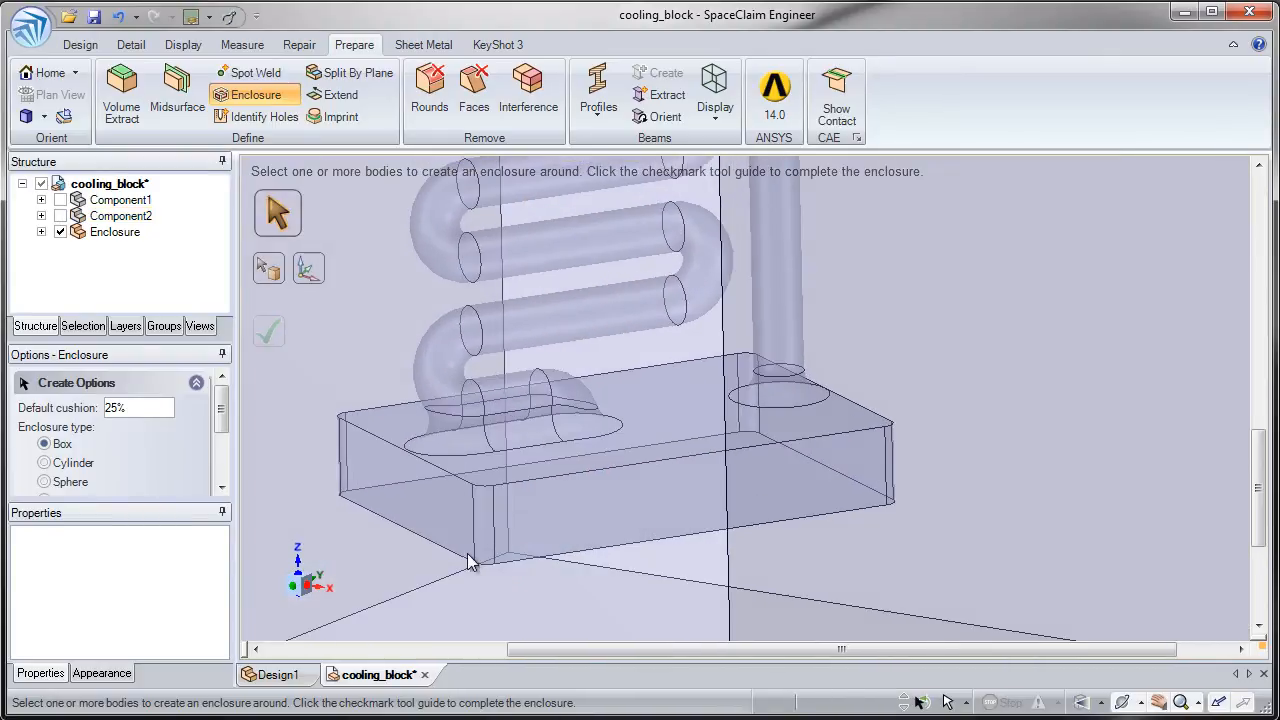
{"action": "middle_click_drag", "start_coordinate": [588, 531], "coordinate": [580, 525]}
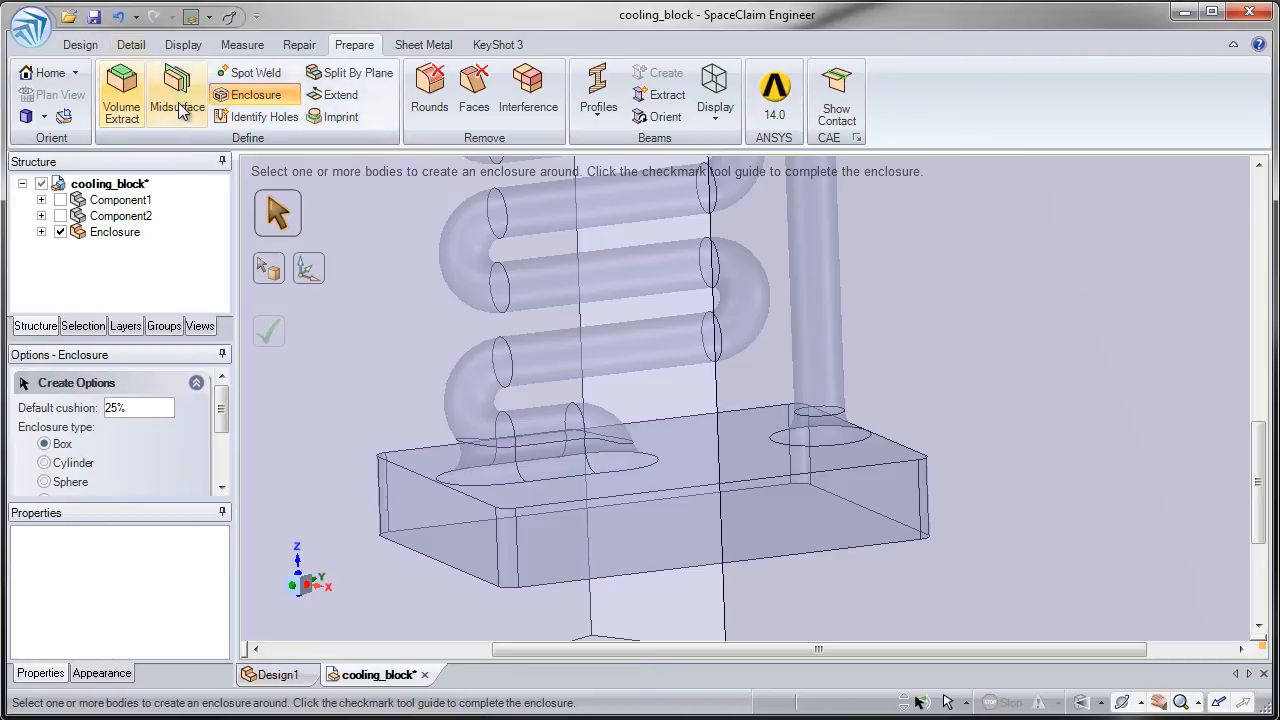
- Undo the component hiding and the two-body enclosure to return to its preview with both bodies selected
{"action": "left_click", "coordinate": [119, 28]}
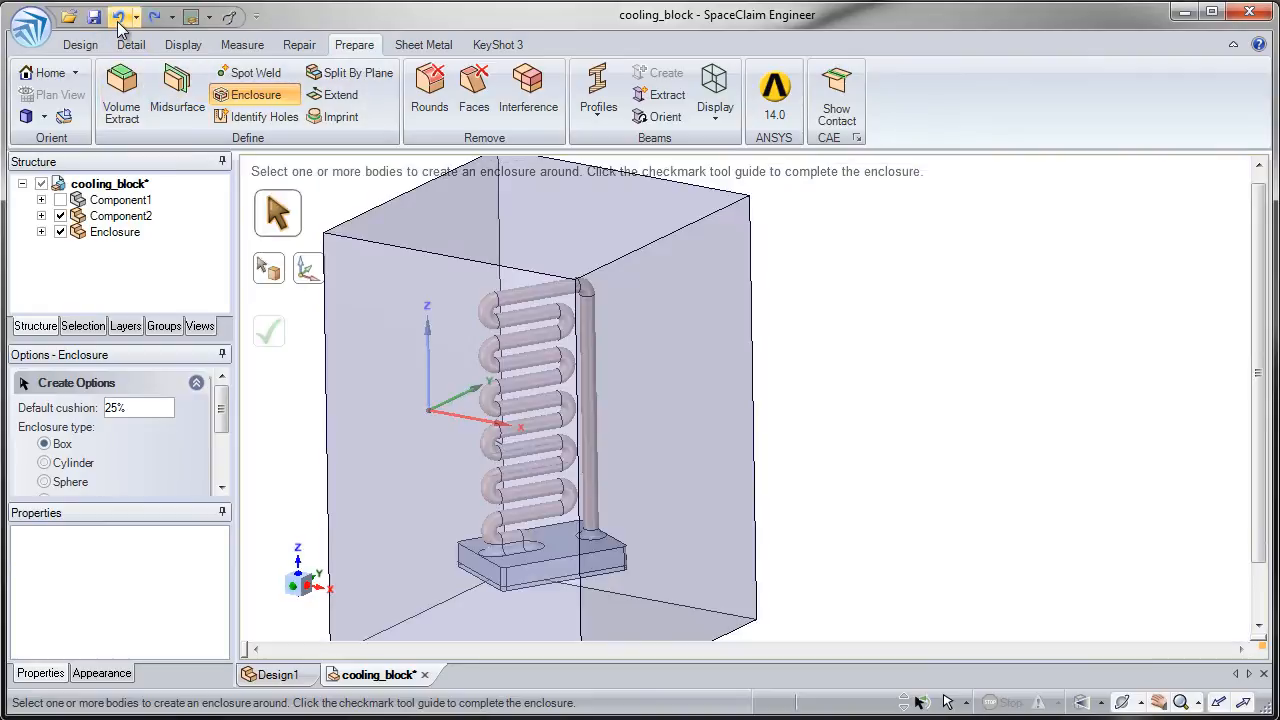
{"action": "left_click", "coordinate": [119, 28]}
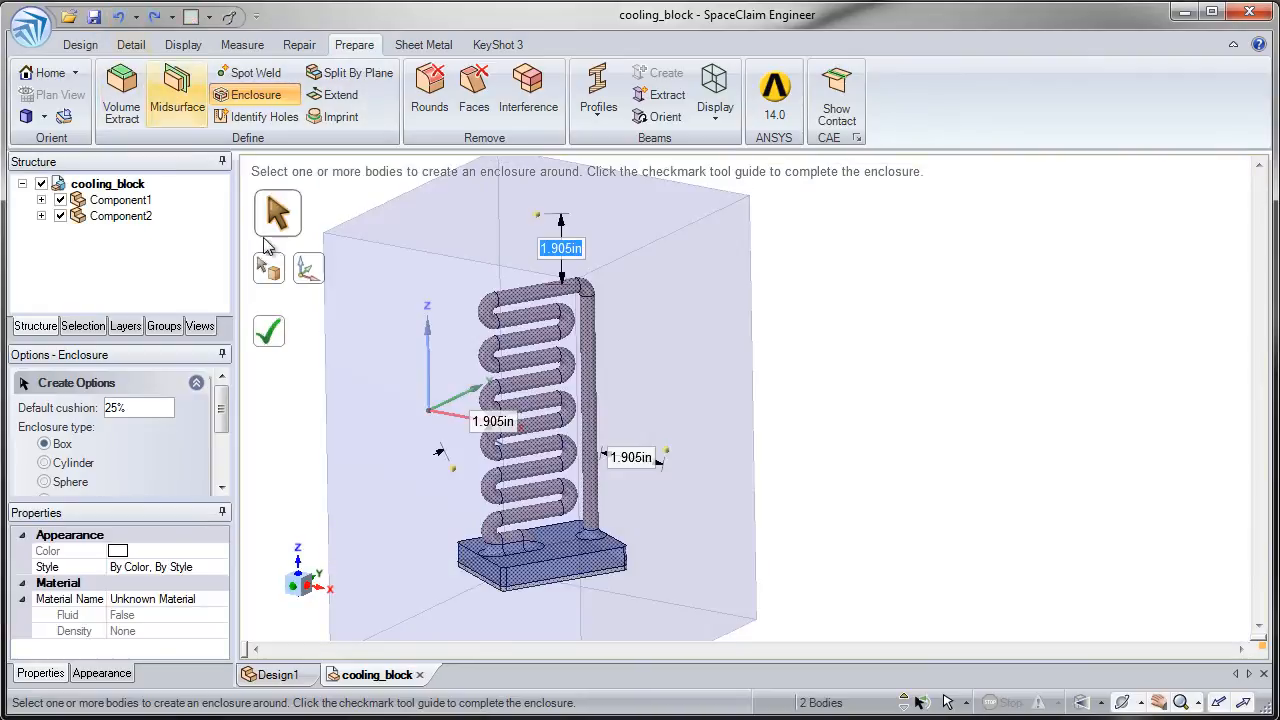
{"action": "middle_click_drag", "start_coordinate": [406, 340], "coordinate": [412, 457]}
{"action": "middle_click_drag", "start_coordinate": [453, 342], "coordinate": [431, 249]}
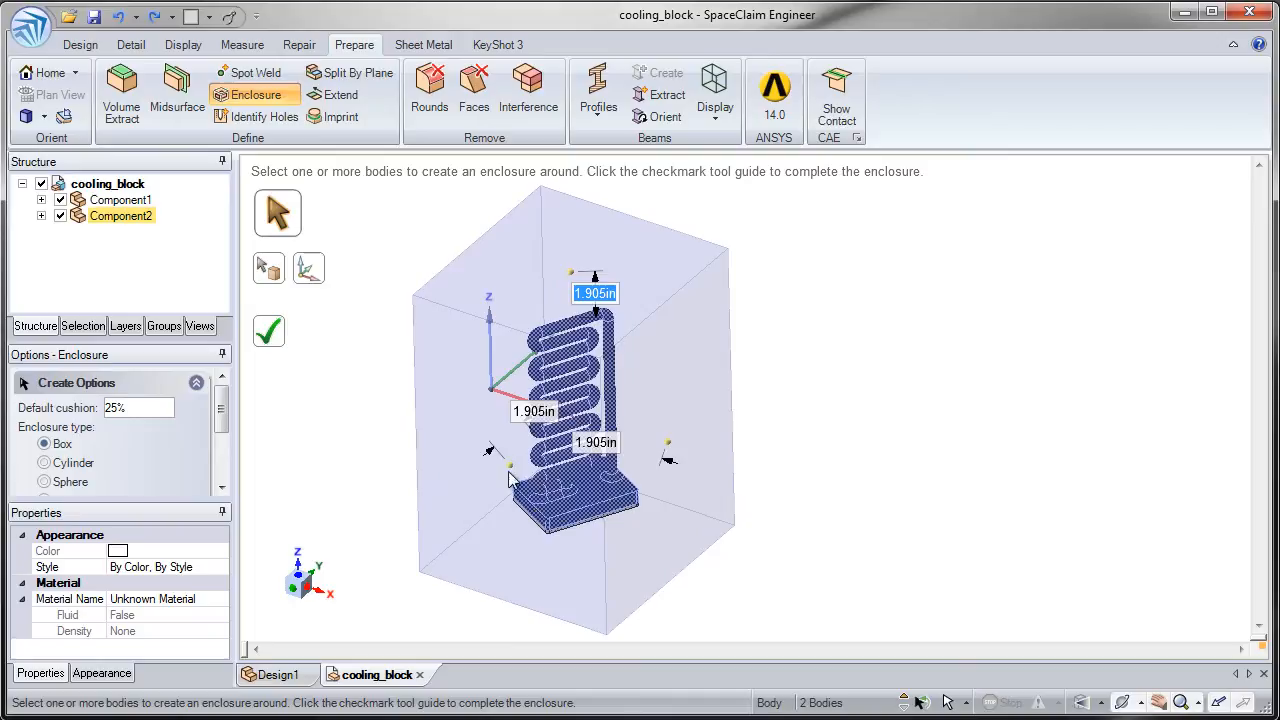
- Orient the box enclosure along the short upper edge of the base block and check its alignment from above
{"action": "middle_click_drag", "start_coordinate": [378, 370], "coordinate": [334, 323]}
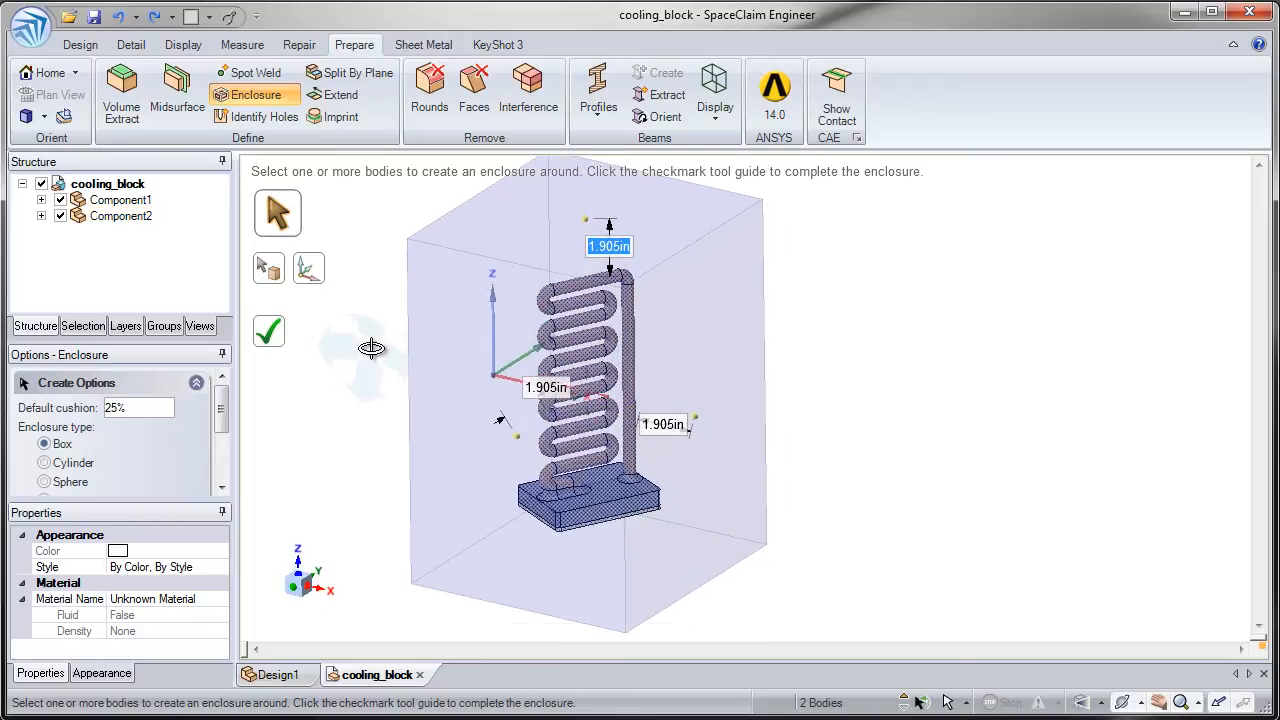
{"action": "left_click", "coordinate": [311, 290]}
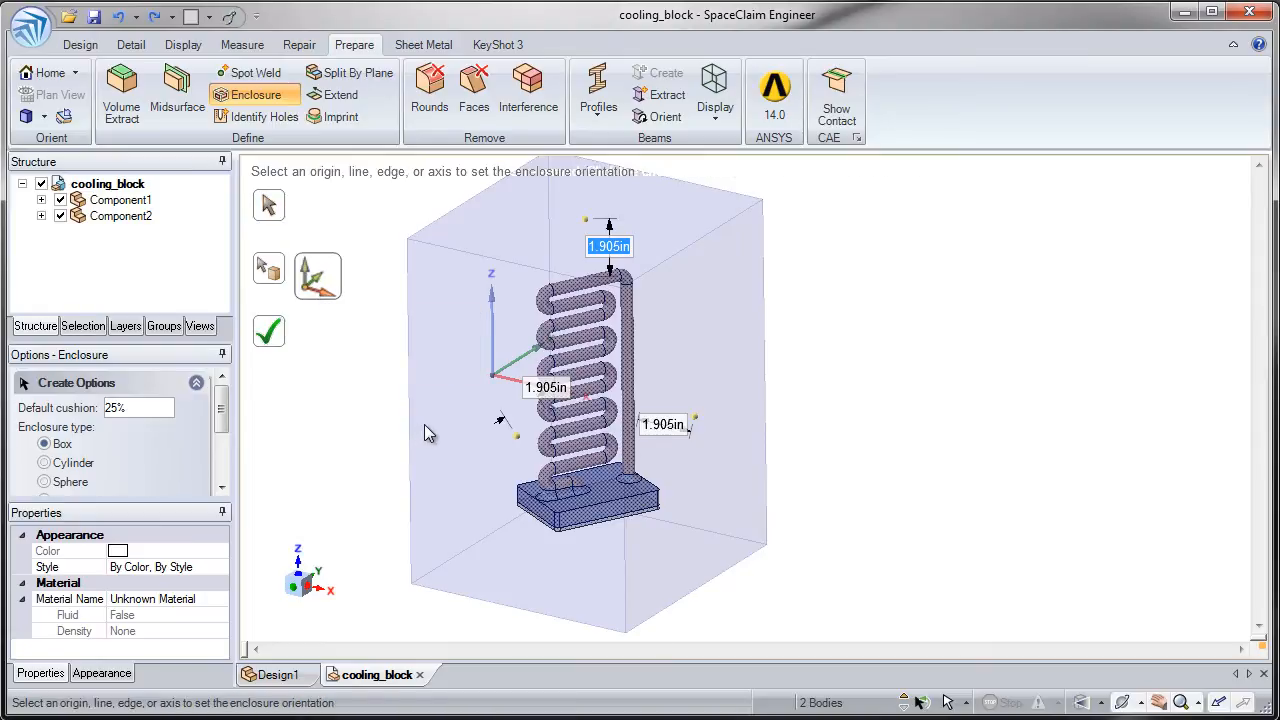
{"action": "left_click", "coordinate": [540, 513]}
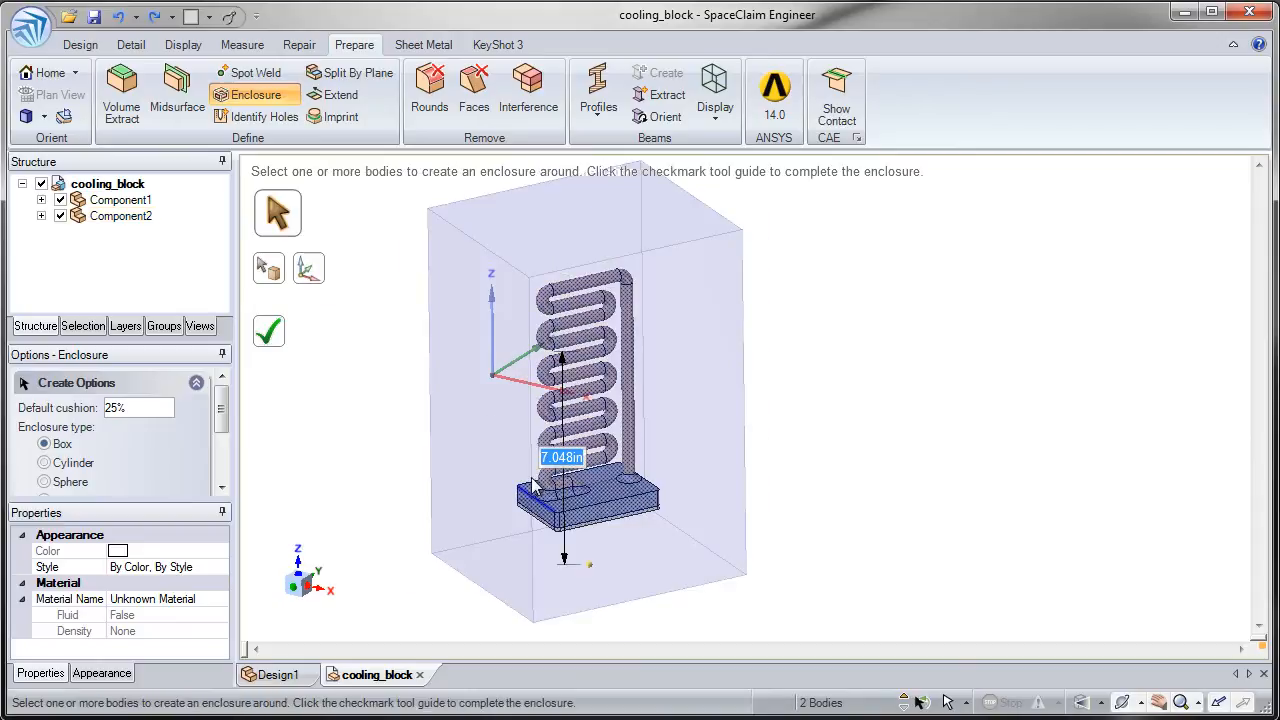
{"action": "middle_click_drag", "start_coordinate": [506, 443], "coordinate": [505, 556]}
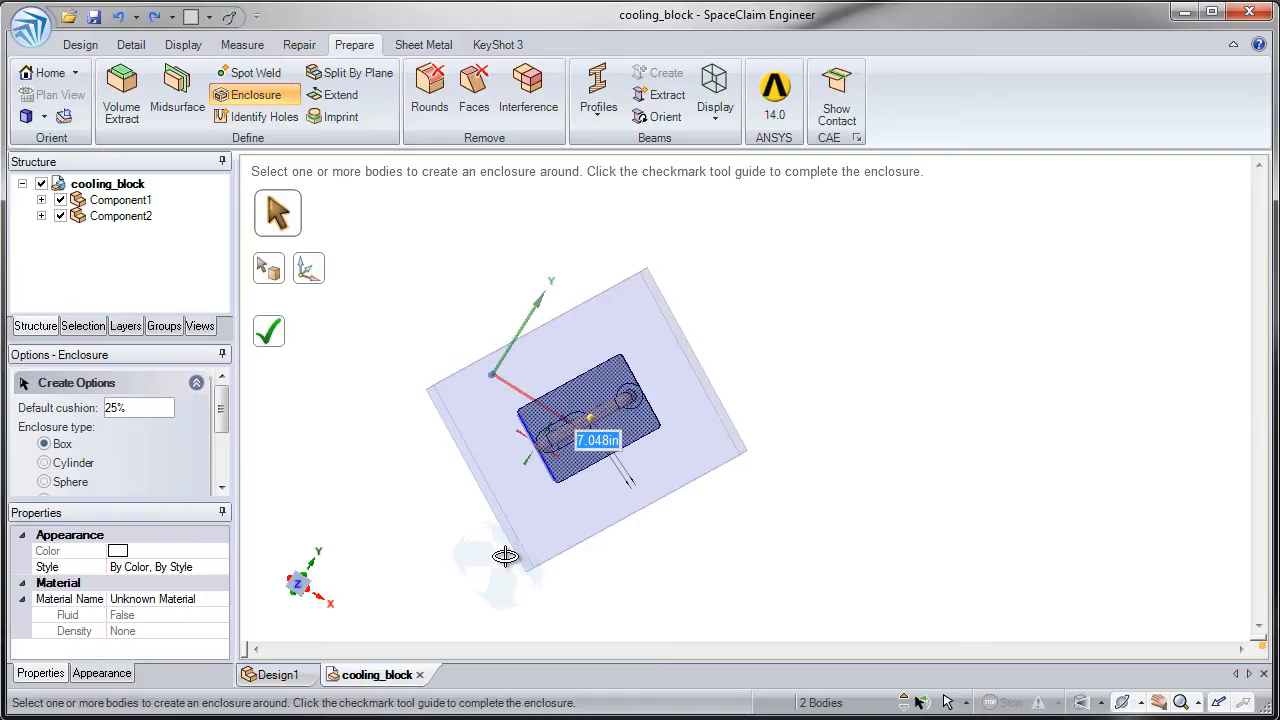
{"action": "middle_click_drag", "start_coordinate": [515, 496], "coordinate": [500, 471]}
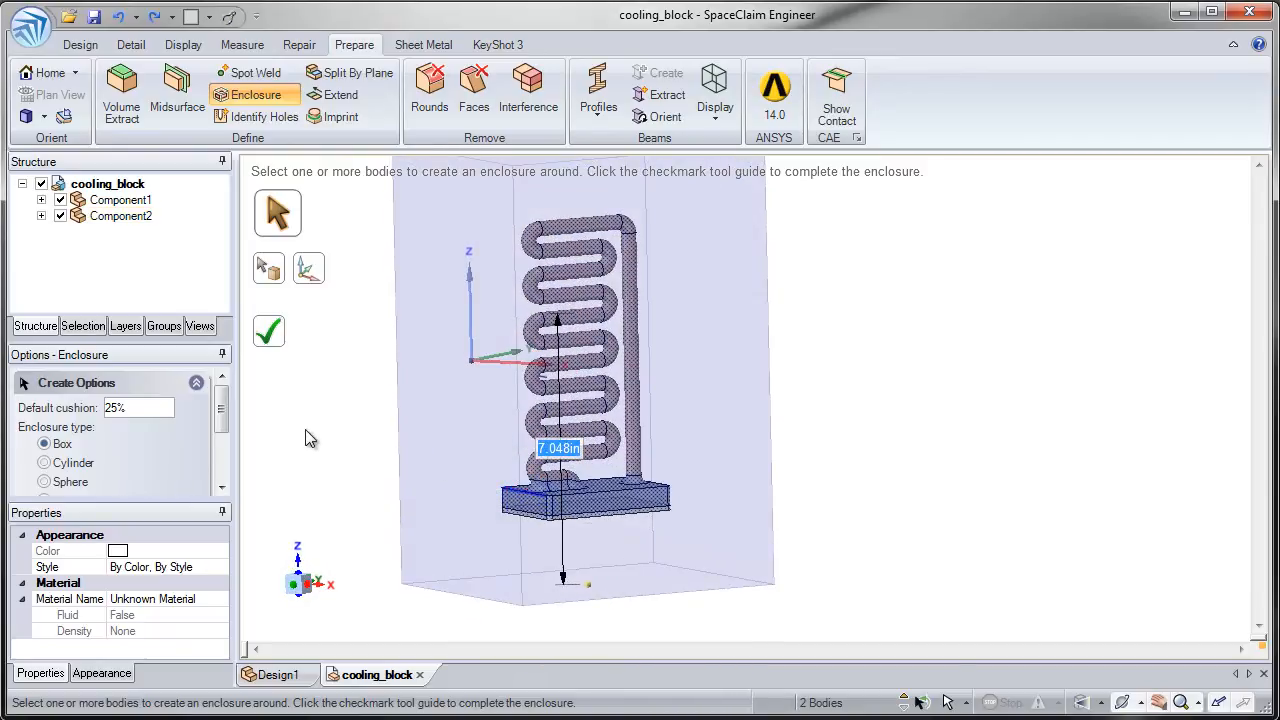
- Clear the selection, set the enclosure type to Cylinder, and window-select both bodies of the cooling block
{"action": "key", "text": "Escape"}
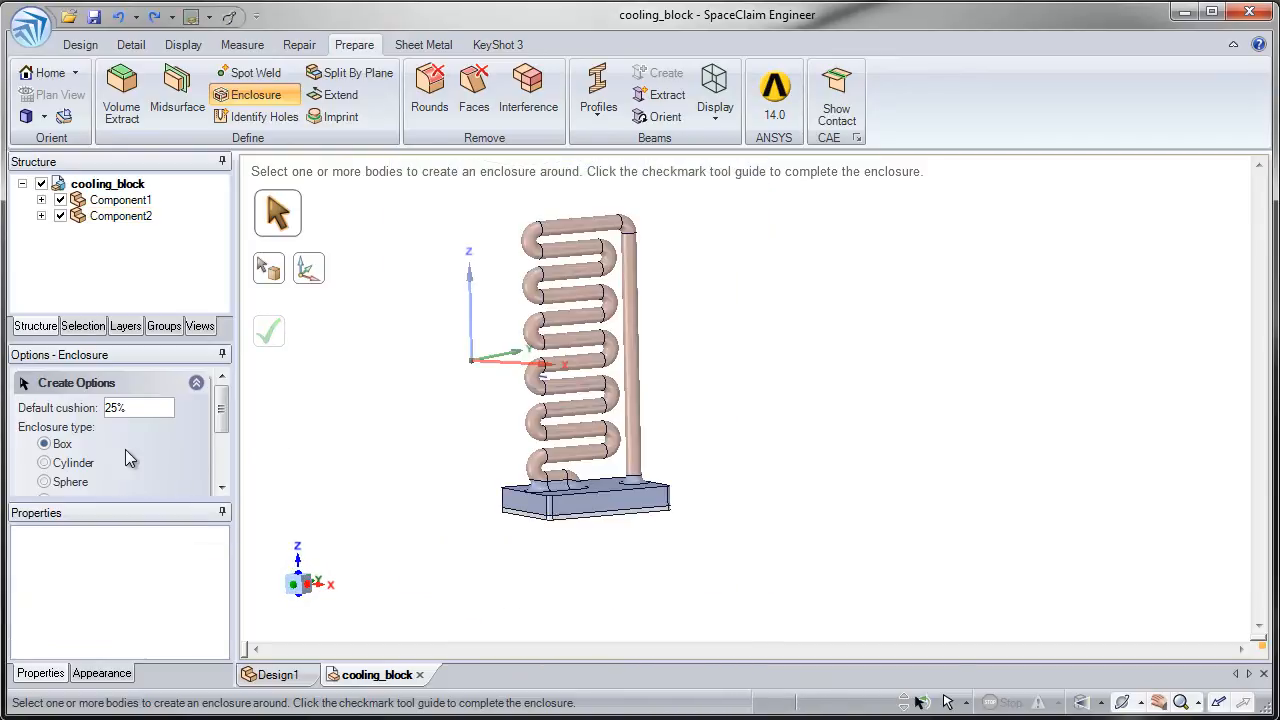
{"action": "left_click", "coordinate": [85, 466]}
{"action": "left_click_drag", "start_coordinate": [420, 186], "coordinate": [740, 617]}
{"action": "scroll", "coordinate": [671, 560], "scroll_direction": "down", "scroll_amount": 2}
{"action": "middle_click_drag", "start_coordinate": [635, 514], "coordinate": [651, 554]}
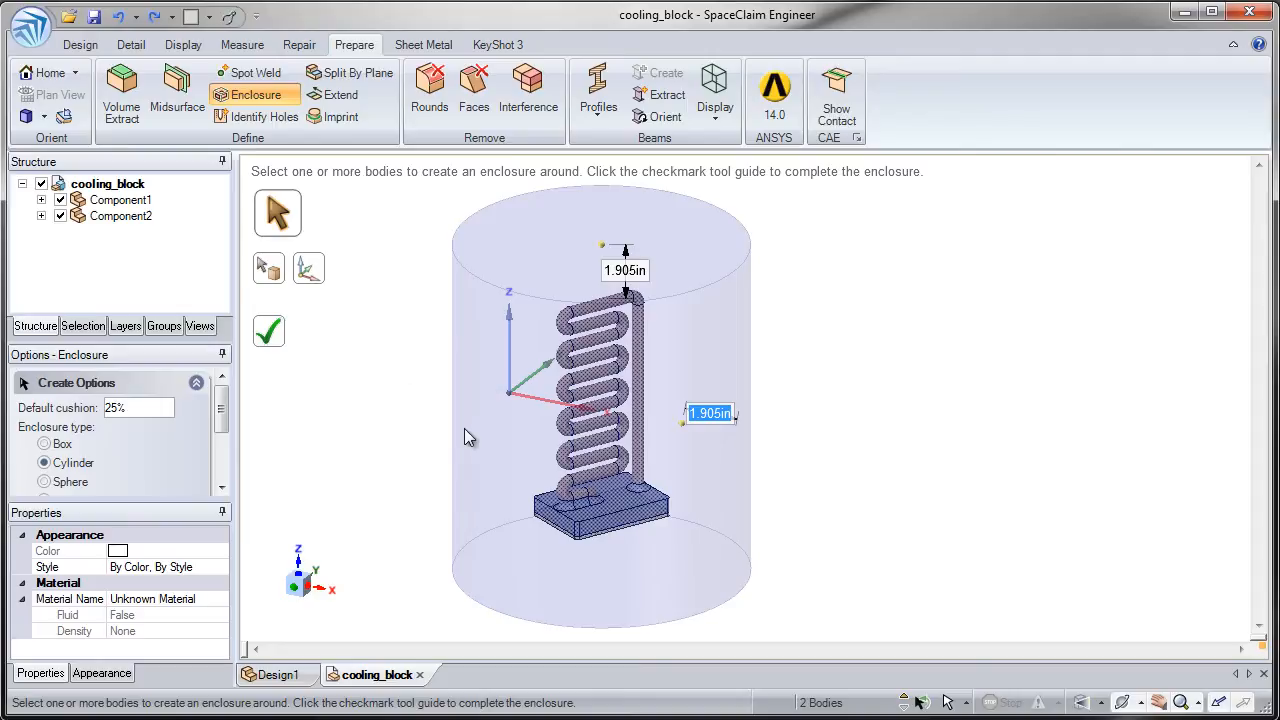
- Orient the cylinder along the base block's short upper edge, then cycle the enclosure type through Sphere and Cylinder back to Box
{"action": "left_click", "coordinate": [318, 276]}
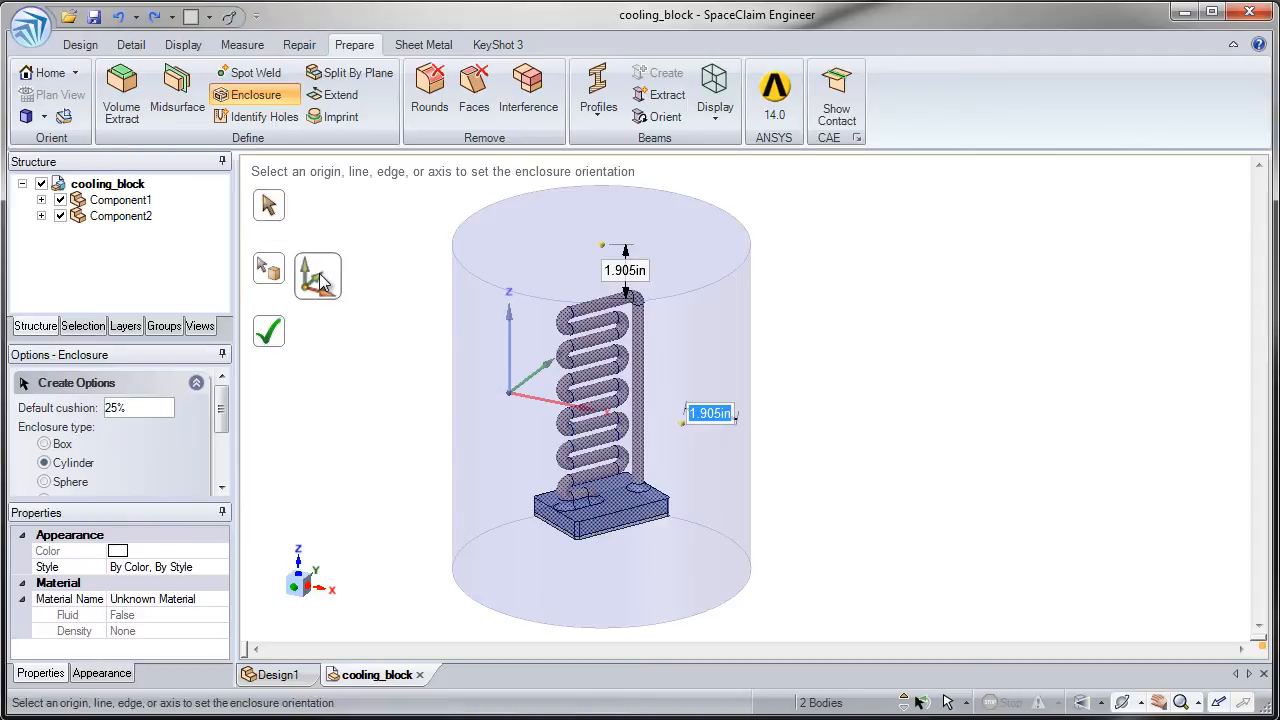
{"action": "left_click", "coordinate": [561, 522]}
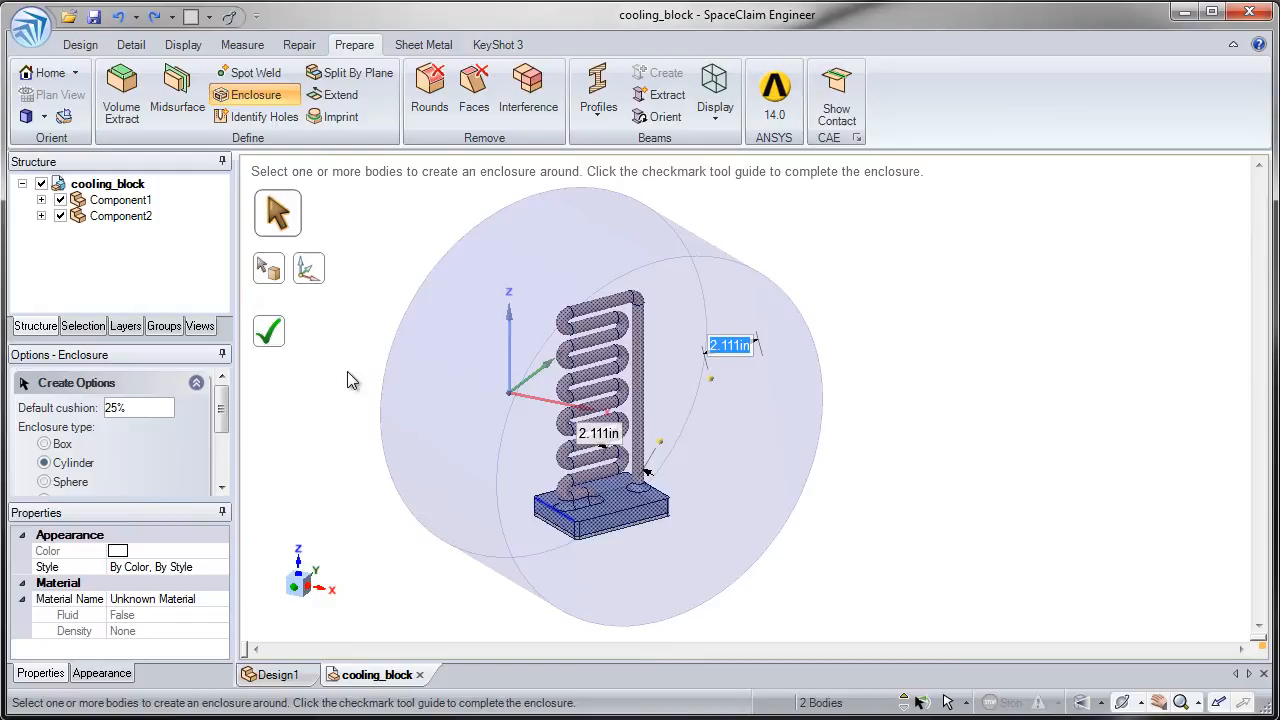
{"action": "left_click", "coordinate": [66, 481]}
{"action": "left_click", "coordinate": [71, 465]}
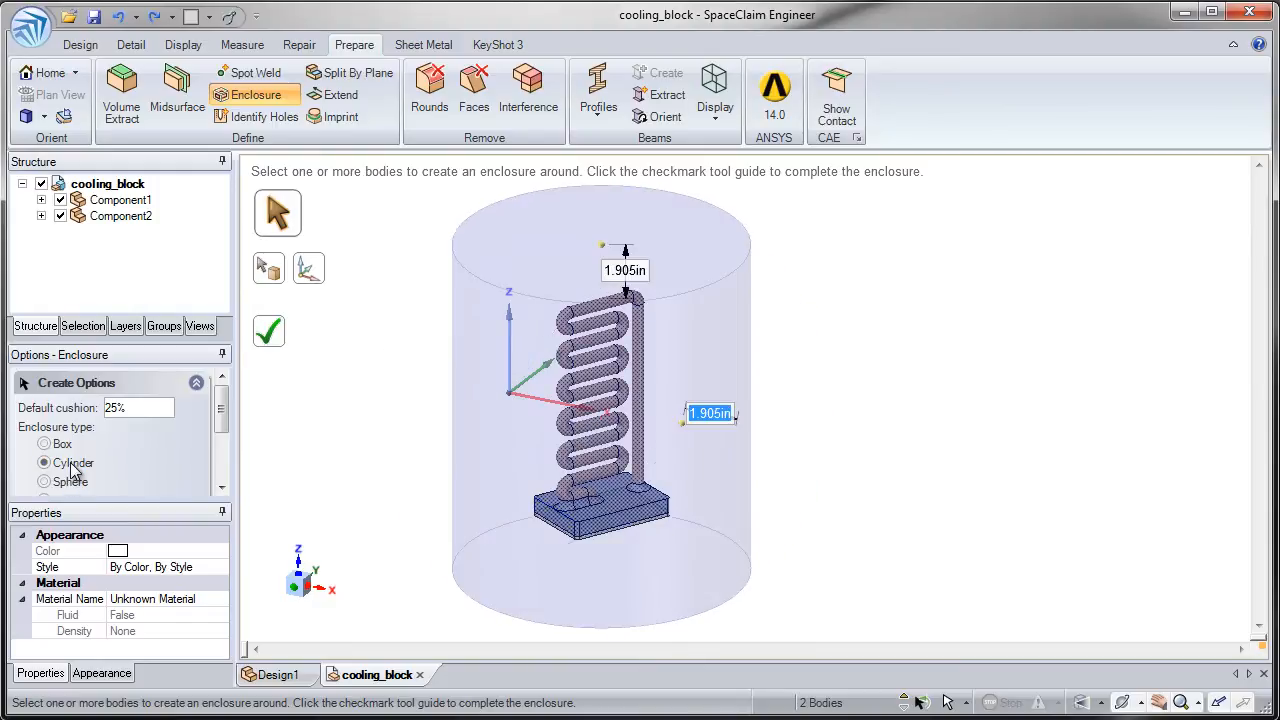
{"action": "left_click", "coordinate": [66, 445]}
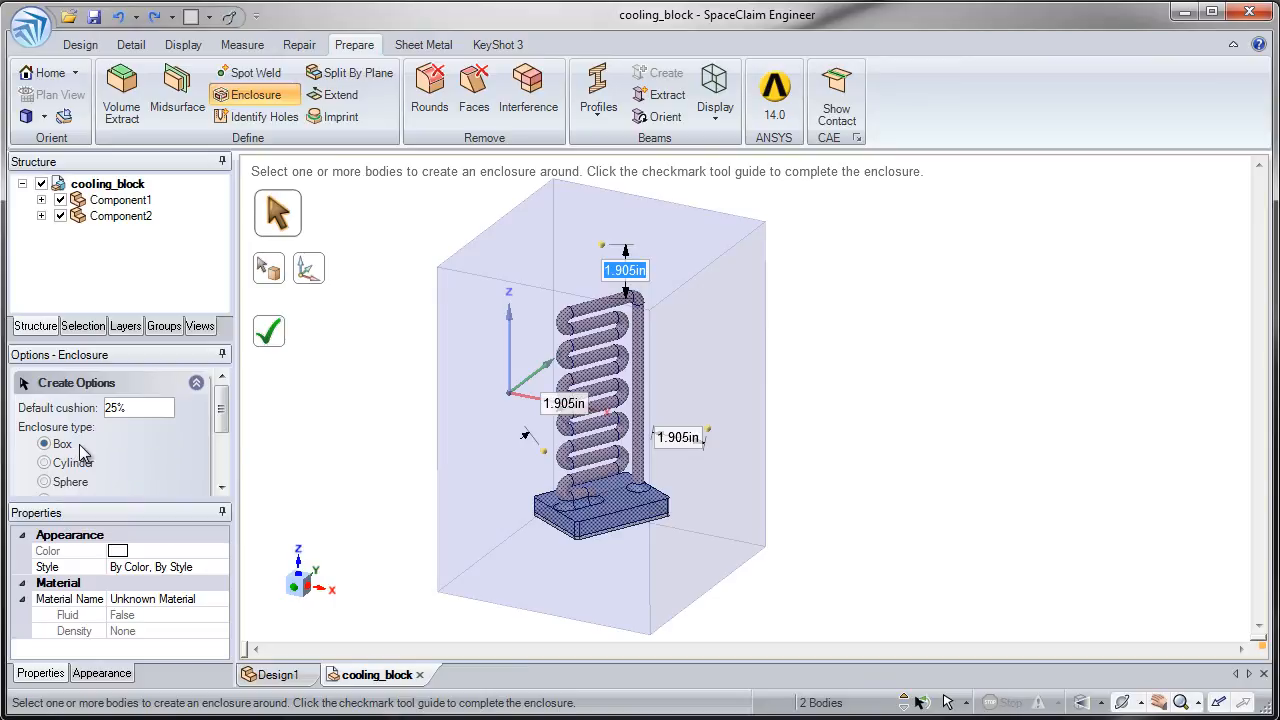
- Set the box enclosure's default cushion to 50%, then increase it to 100%
{"action": "left_click", "coordinate": [140, 408]}
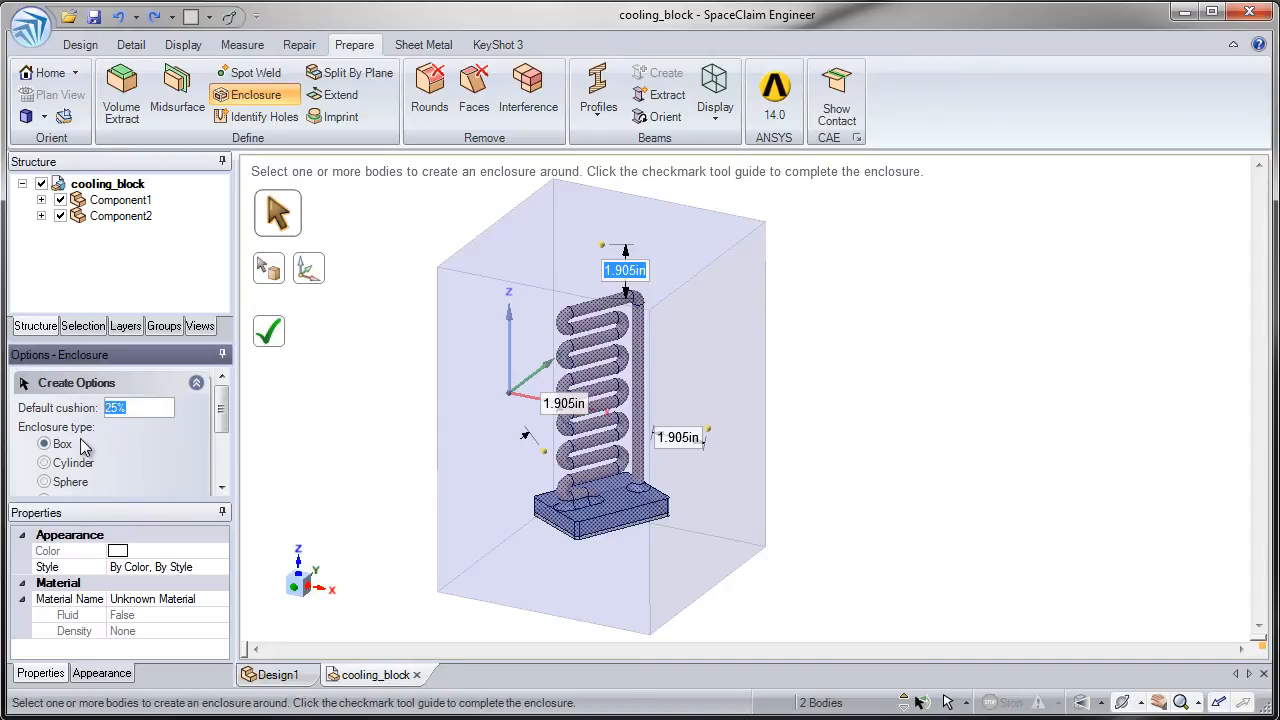
{"action": "type", "text": "50"}
{"action": "key", "text": "Return"}
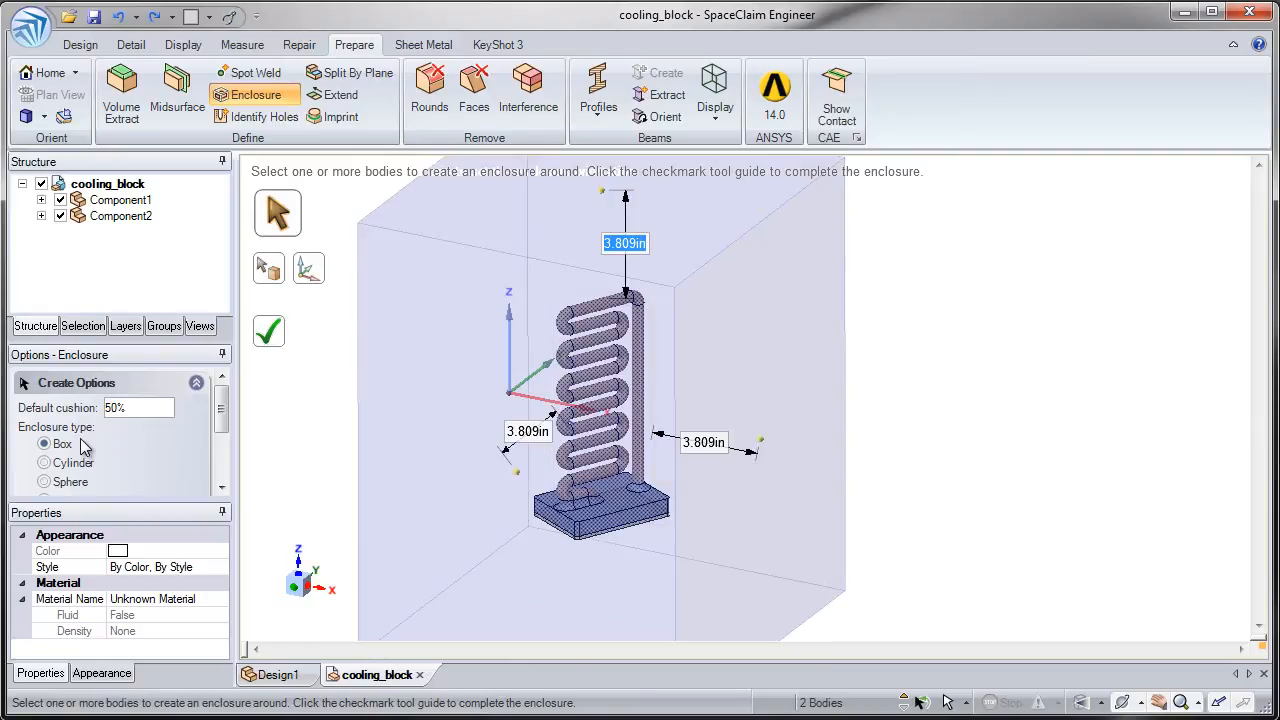
{"action": "left_click", "coordinate": [144, 405]}
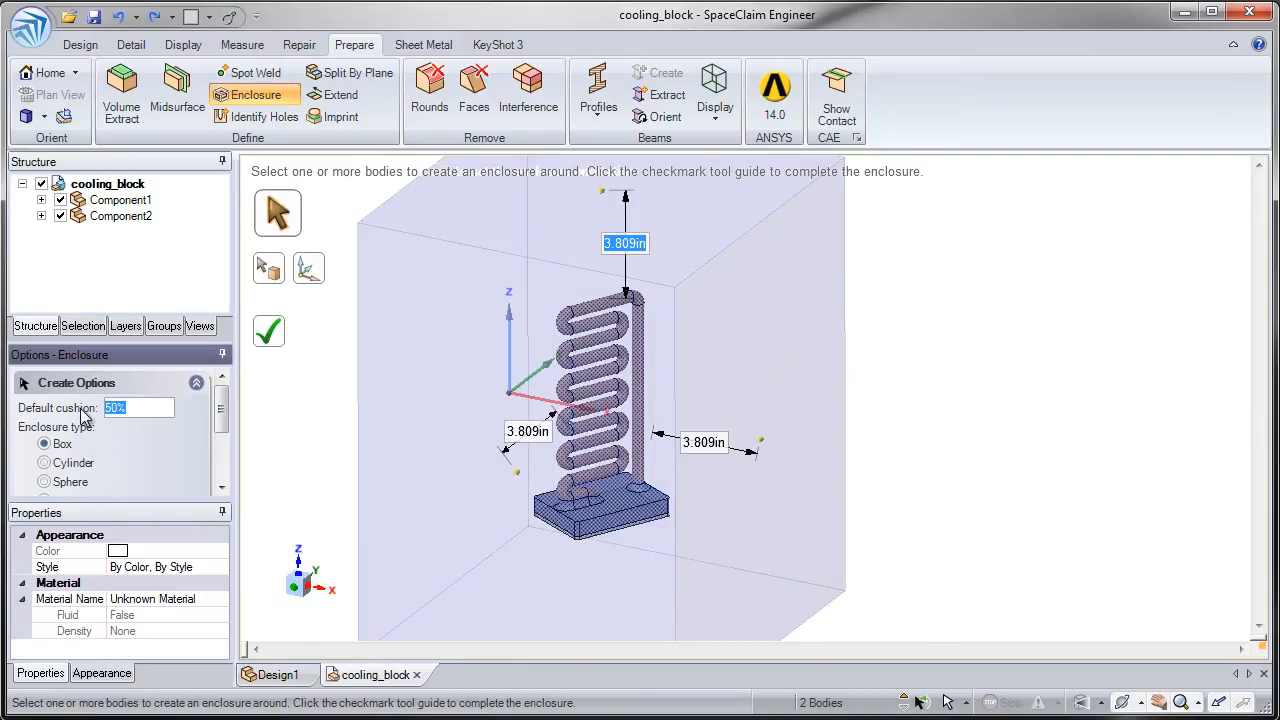
{"action": "key", "text": "Return"}
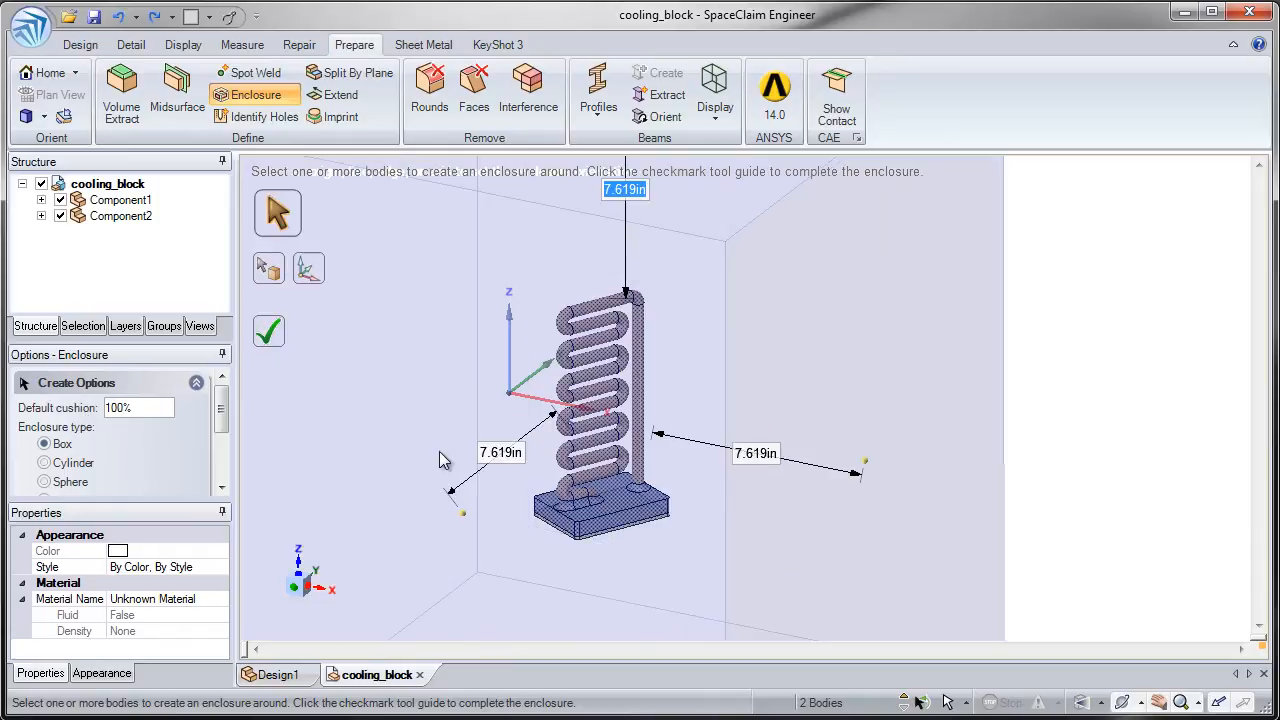
{"action": "scroll", "coordinate": [433, 364], "scroll_direction": "down", "scroll_amount": 5}
{"action": "middle_click_drag", "start_coordinate": [401, 492], "coordinate": [437, 451], "text": "shift"}
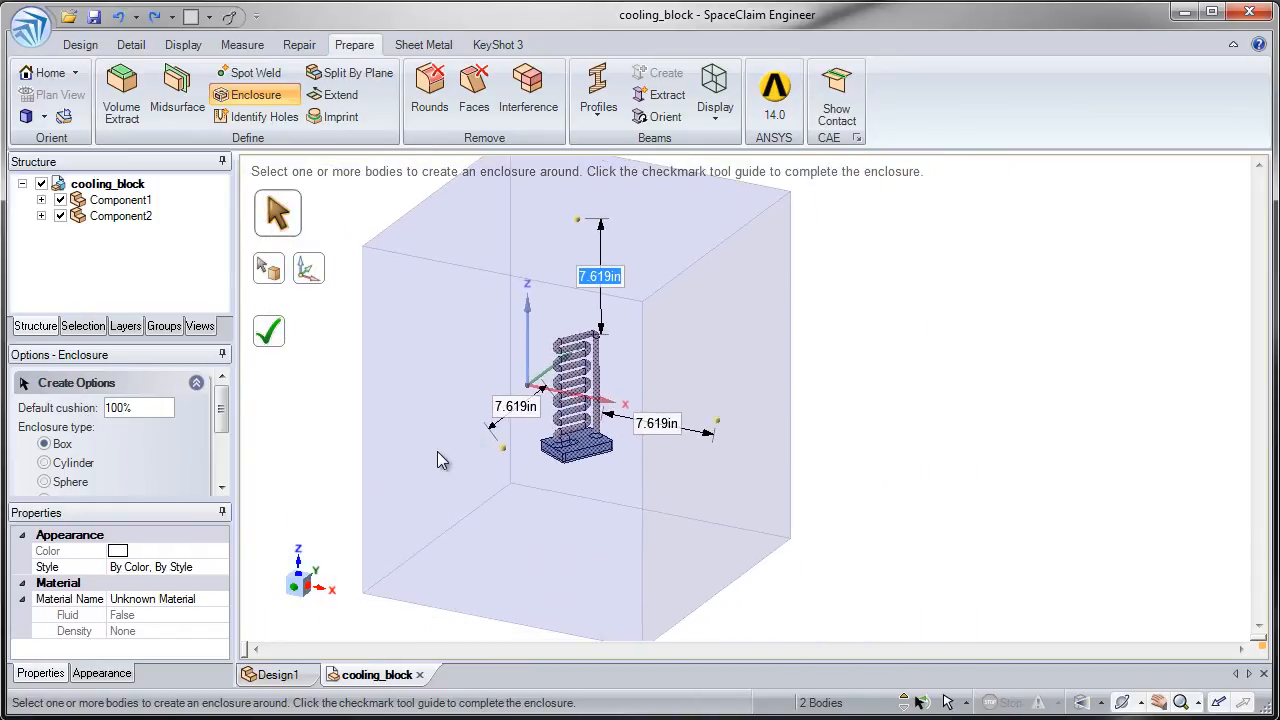
- Set individual box cushions of 2 in along X, 1 in along Y, and 4 in along Z
{"action": "left_click", "coordinate": [651, 425]}
{"action": "type", "text": "2"}
{"action": "key", "text": "Tab"}
{"action": "left_click", "coordinate": [527, 418]}
{"action": "type", "text": "1"}
{"action": "key", "text": "Tab"}
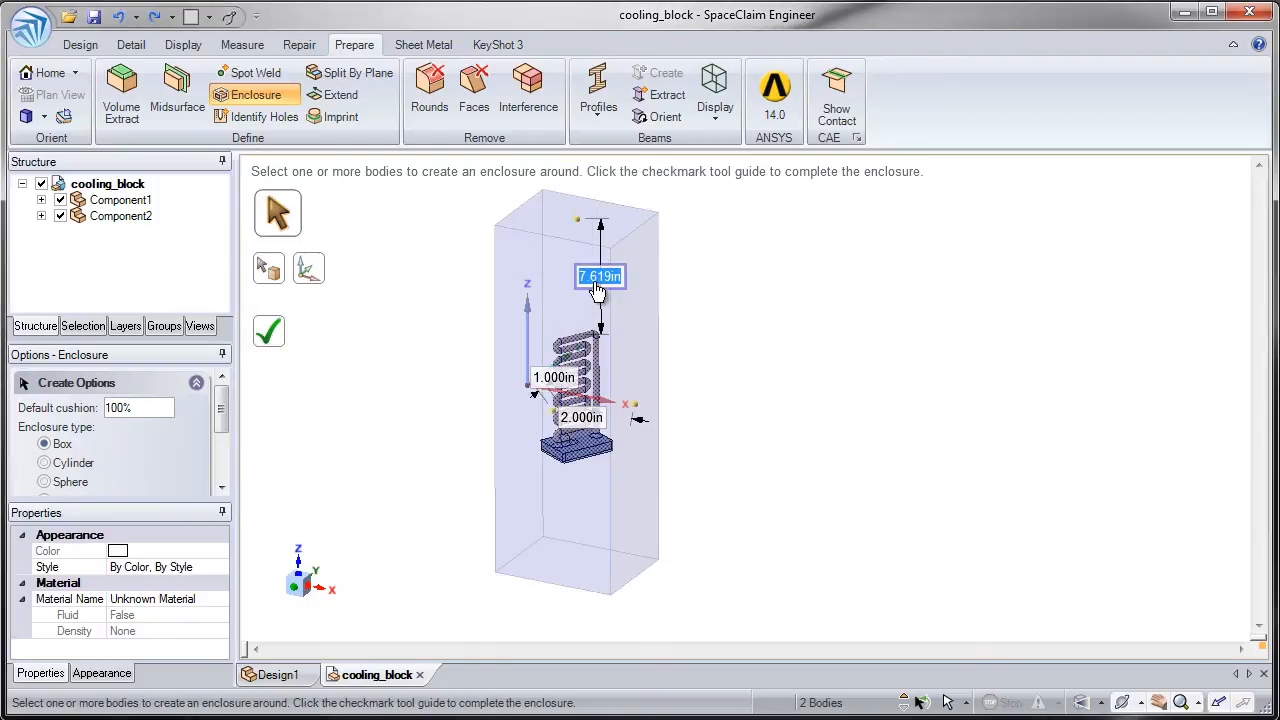
{"action": "type", "text": "4"}
{"action": "key", "text": "Return"}
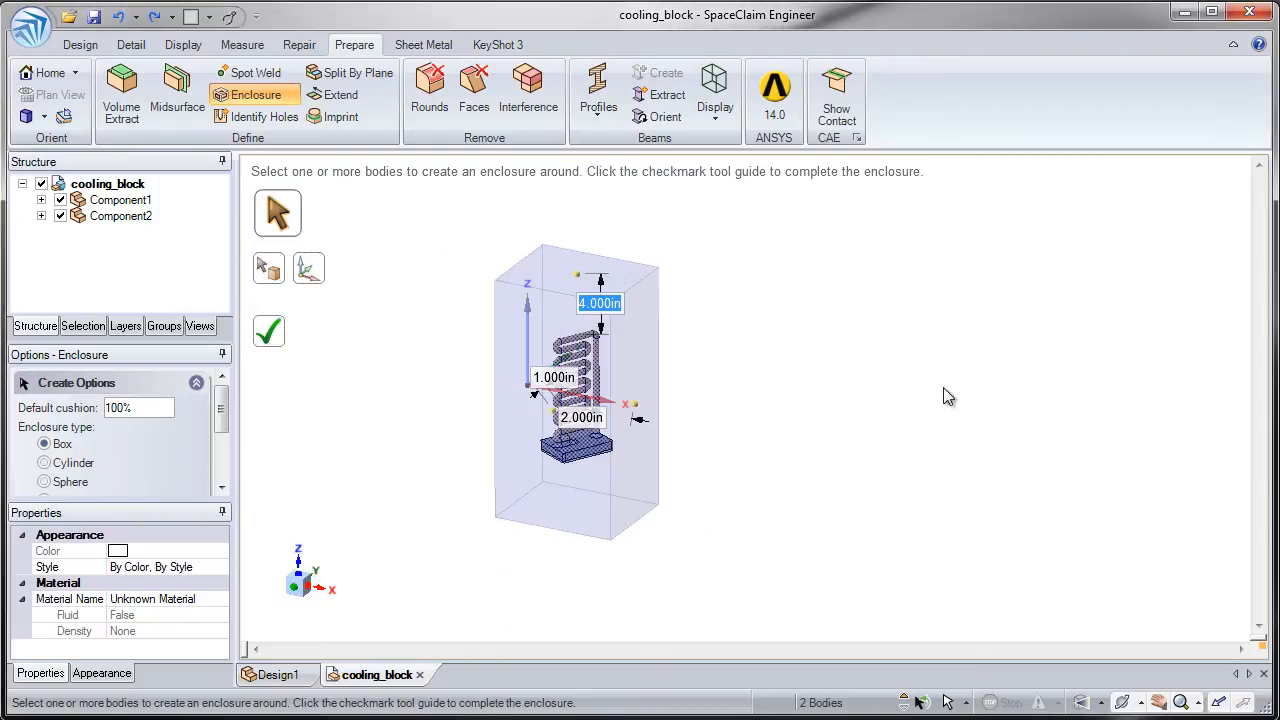
- Set the vertical cushion to 0 and create the box enclosure around both bodies
{"action": "scroll", "coordinate": [645, 486], "scroll_direction": "up", "scroll_amount": 4}
{"action": "middle_click_drag", "start_coordinate": [588, 444], "coordinate": [611, 484], "text": "shift"}
{"action": "middle_click_drag", "start_coordinate": [611, 484], "coordinate": [620, 448]}
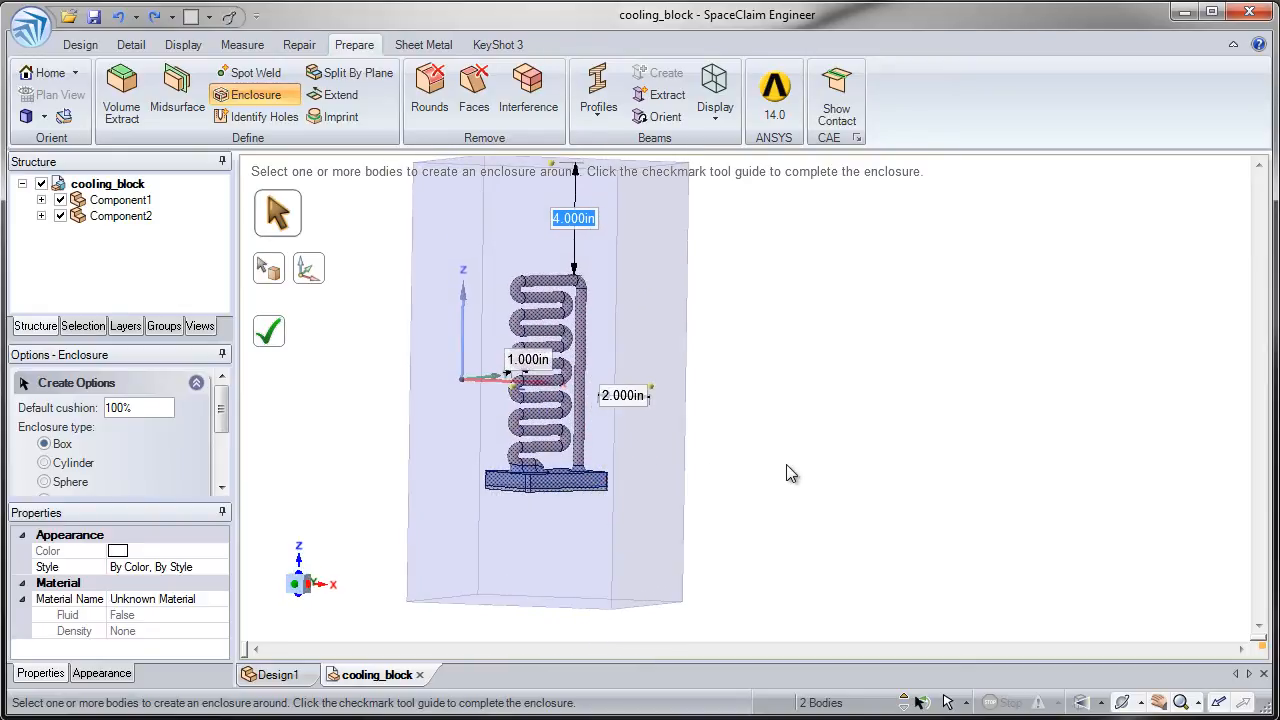
{"action": "type", "text": "0"}
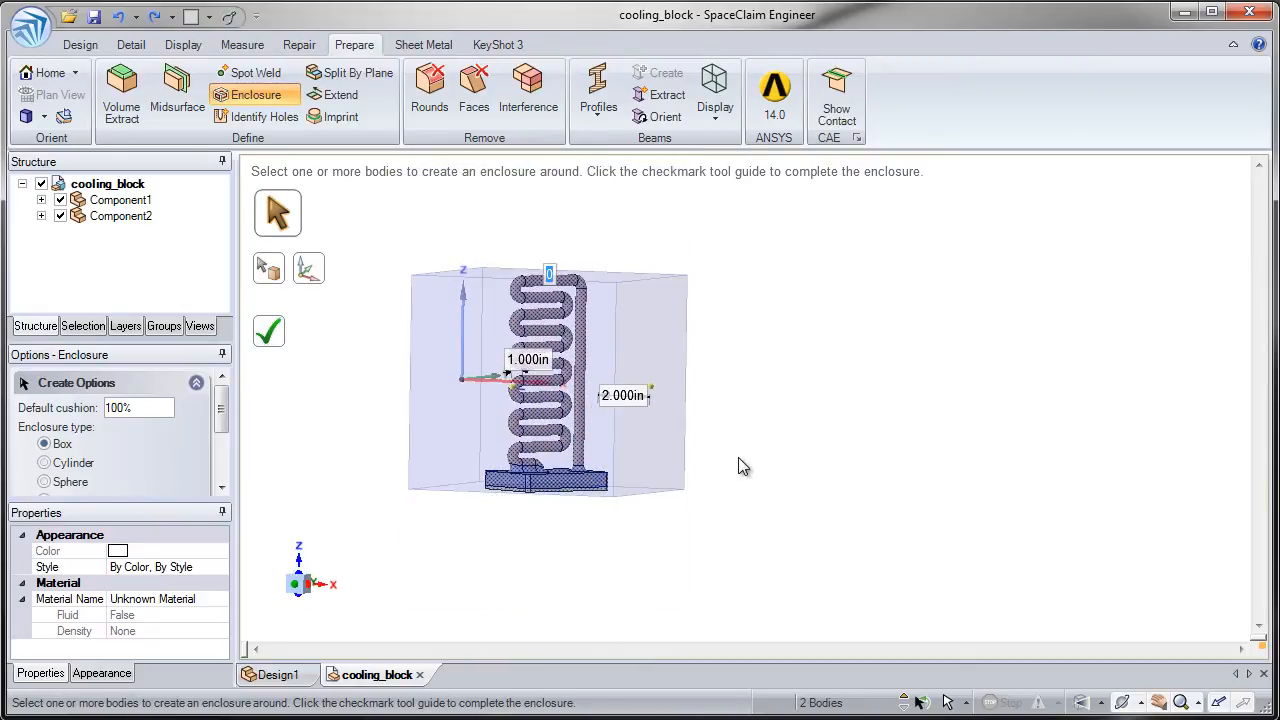
{"action": "middle_click_drag", "start_coordinate": [731, 467], "coordinate": [721, 494]}
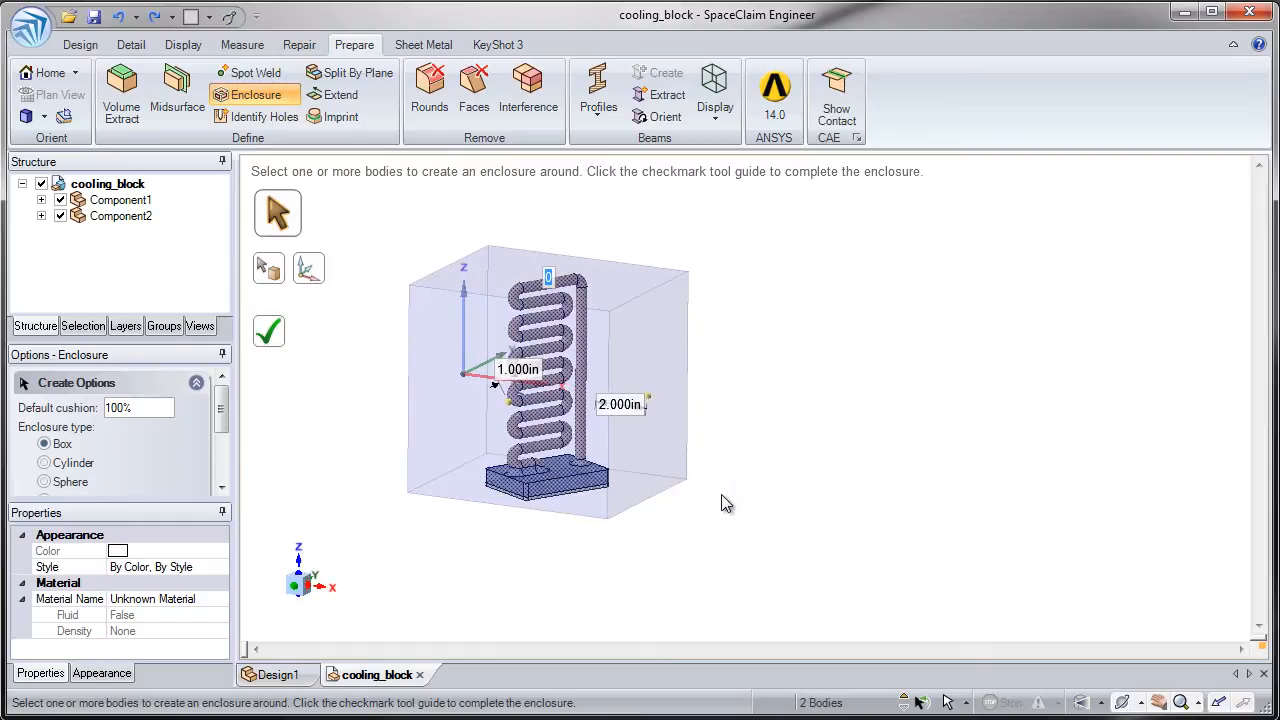
{"action": "left_click", "coordinate": [280, 338]}
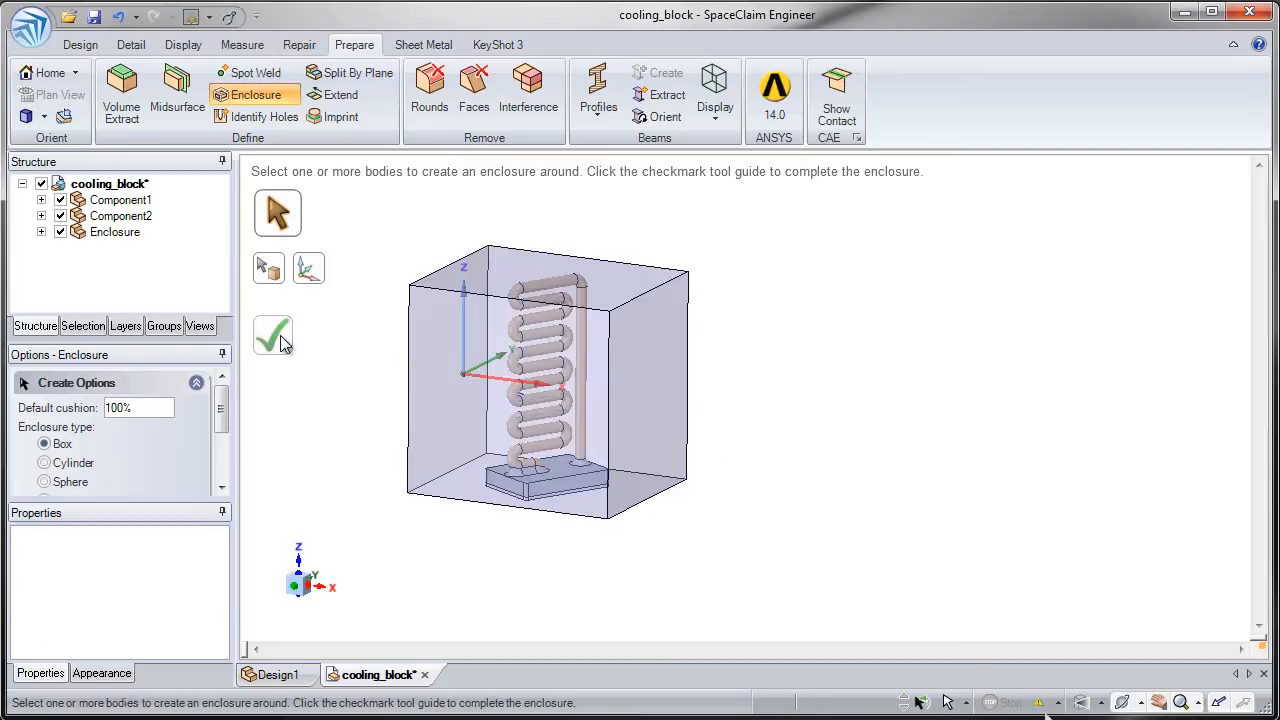
- Hide Component1 and Component2 to examine the enclosure's interior, show them again, and exit the Enclosure tool
{"action": "left_click", "coordinate": [60, 216]}
{"action": "left_click", "coordinate": [60, 200]}
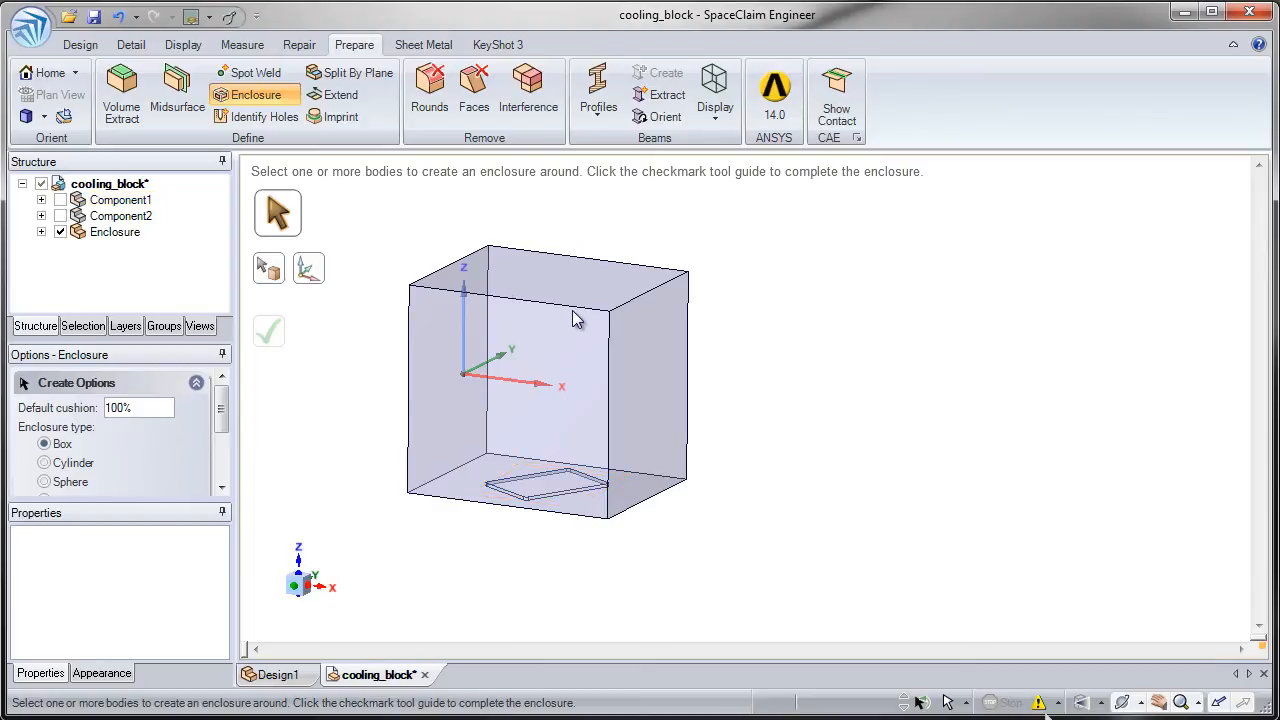
{"action": "left_click", "coordinate": [60, 216]}
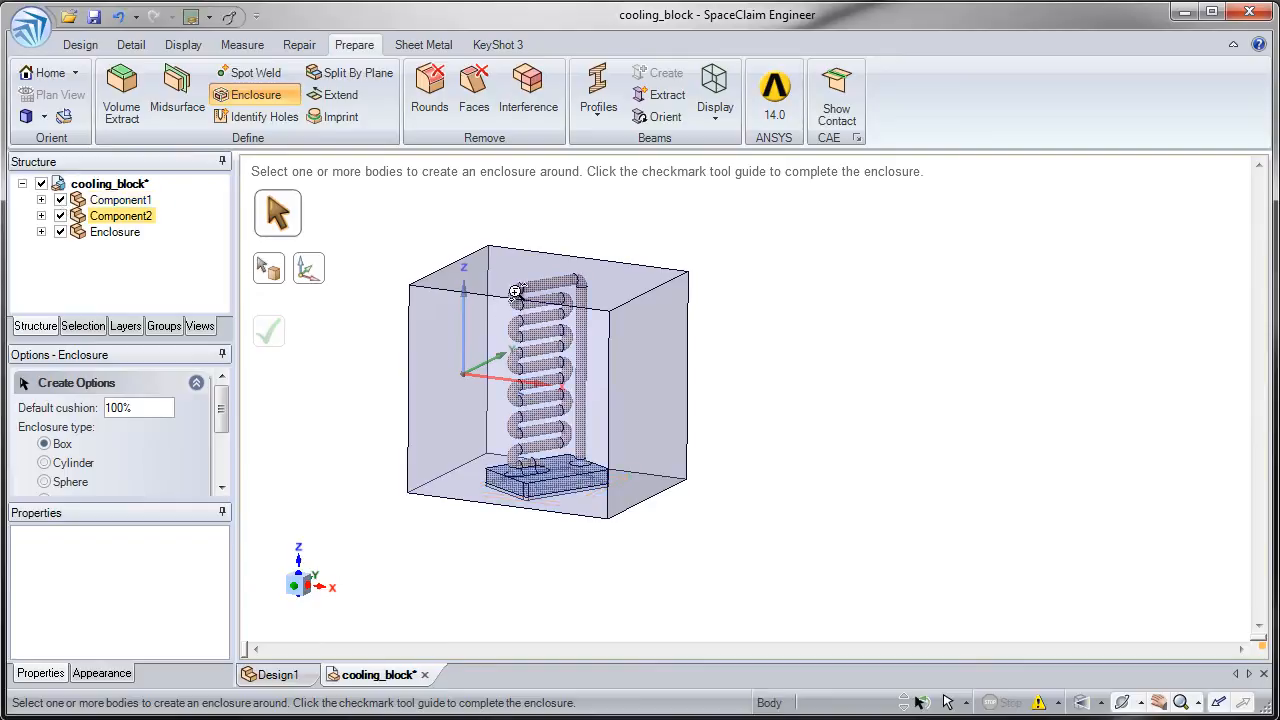
{"action": "scroll", "coordinate": [505, 340], "scroll_direction": "up", "scroll_amount": 3}
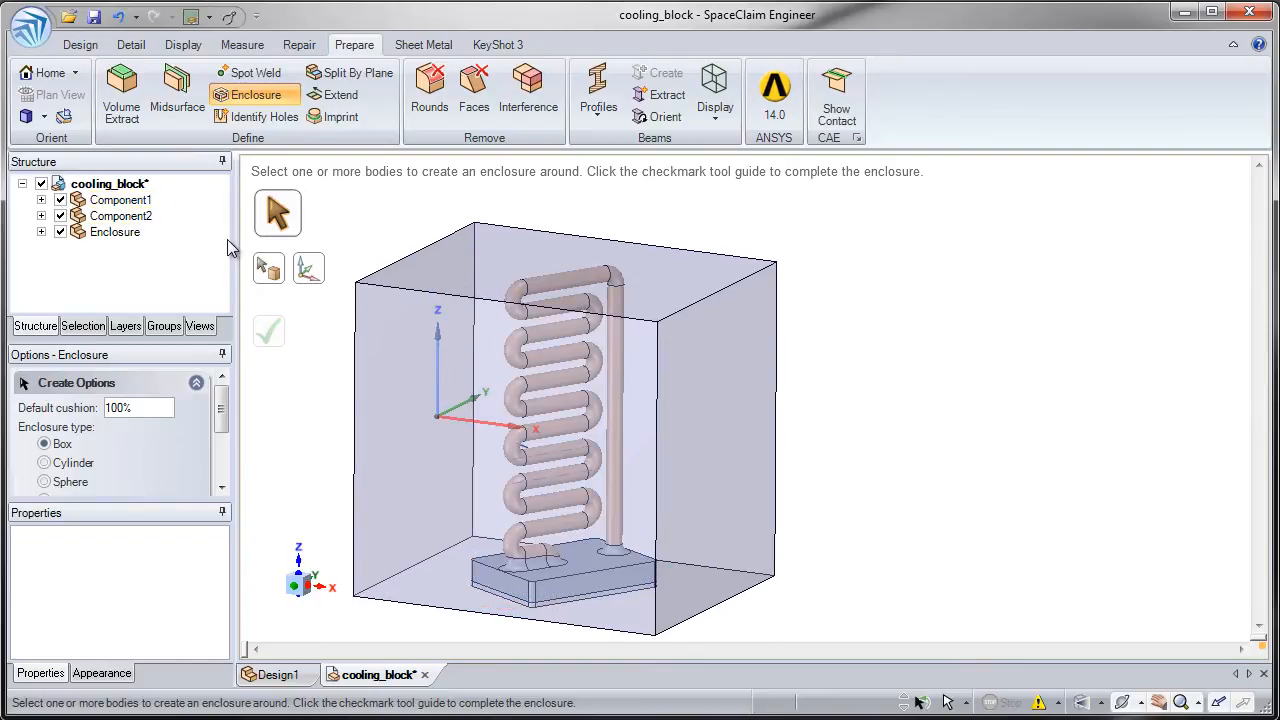
{"action": "key", "text": "Escape"}
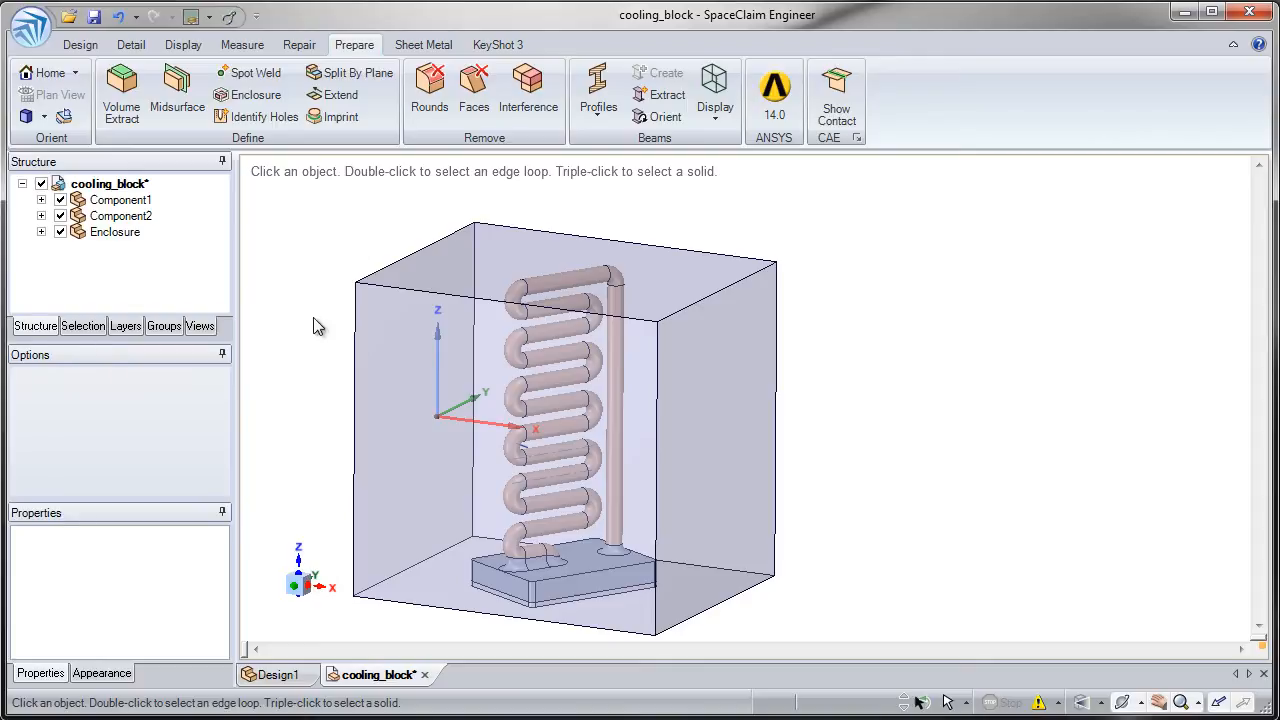
- Inspect from the front and at an angle where the coiled pipe's upper end meets the enclosure's top face
{"action": "left_click", "coordinate": [300, 593]}
{"action": "middle_click_drag", "start_coordinate": [560, 251], "coordinate": [537, 386], "text": "ctrl"}
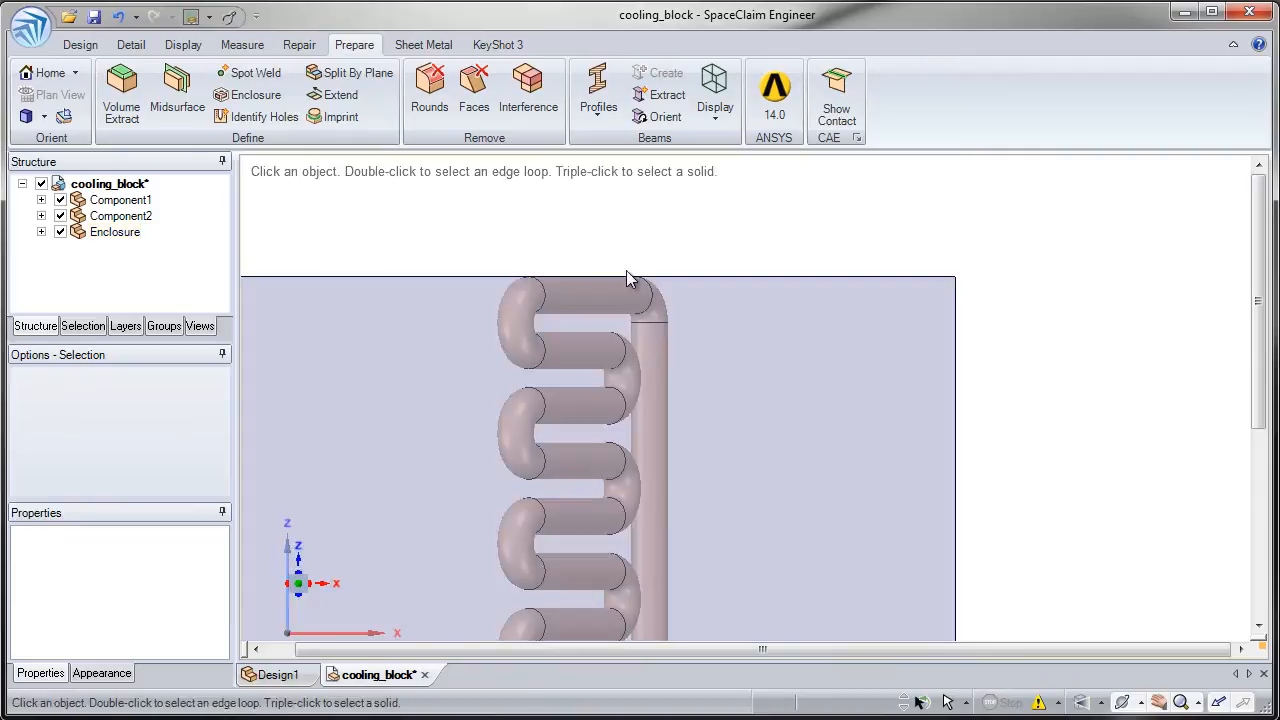
{"action": "middle_click_drag", "start_coordinate": [513, 283], "coordinate": [477, 208], "text": "ctrl"}
{"action": "middle_click_drag", "start_coordinate": [527, 381], "coordinate": [504, 331], "text": "ctrl"}
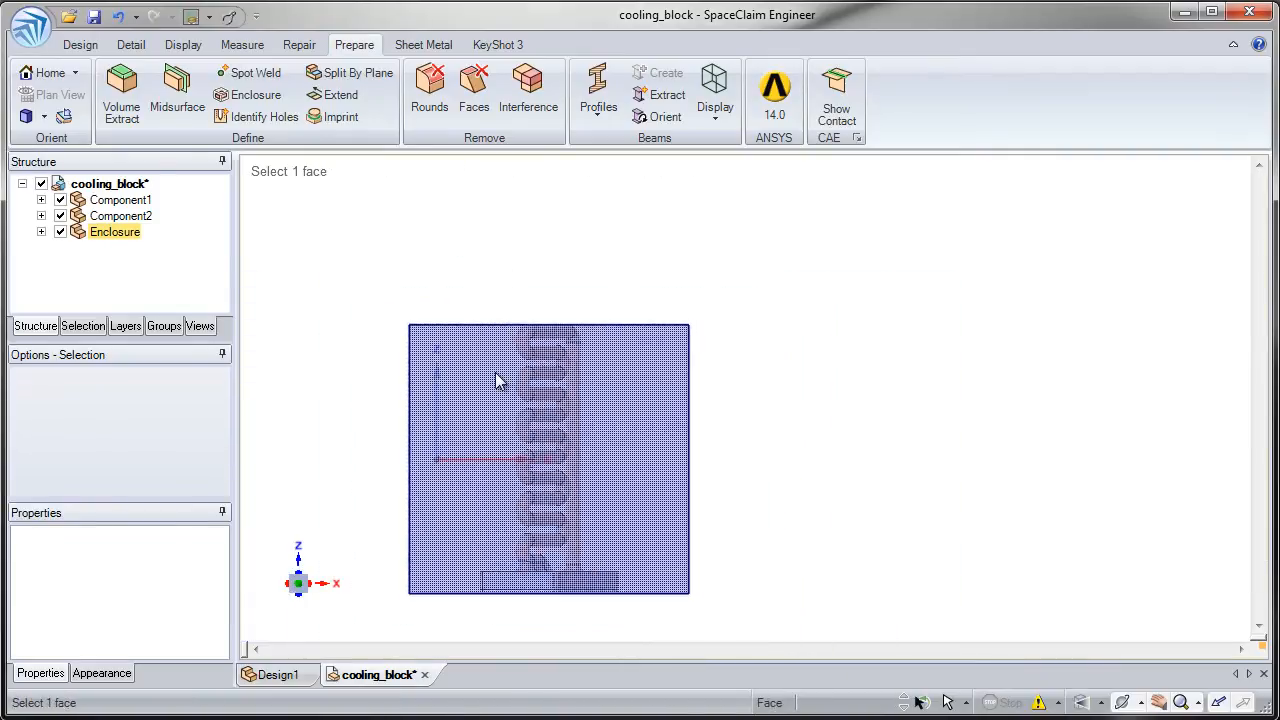
{"action": "middle_click_drag", "start_coordinate": [352, 373], "coordinate": [343, 388]}
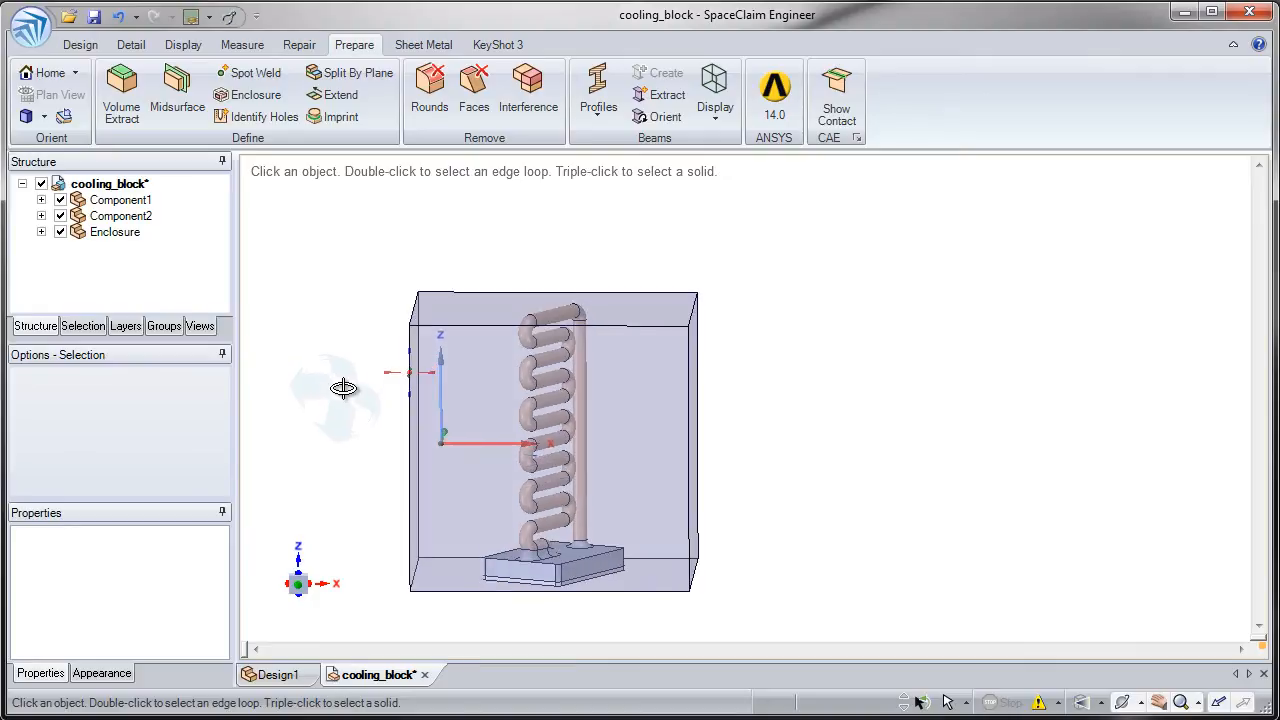
{"action": "middle_click_drag", "start_coordinate": [586, 312], "coordinate": [532, 358], "text": "ctrl"}
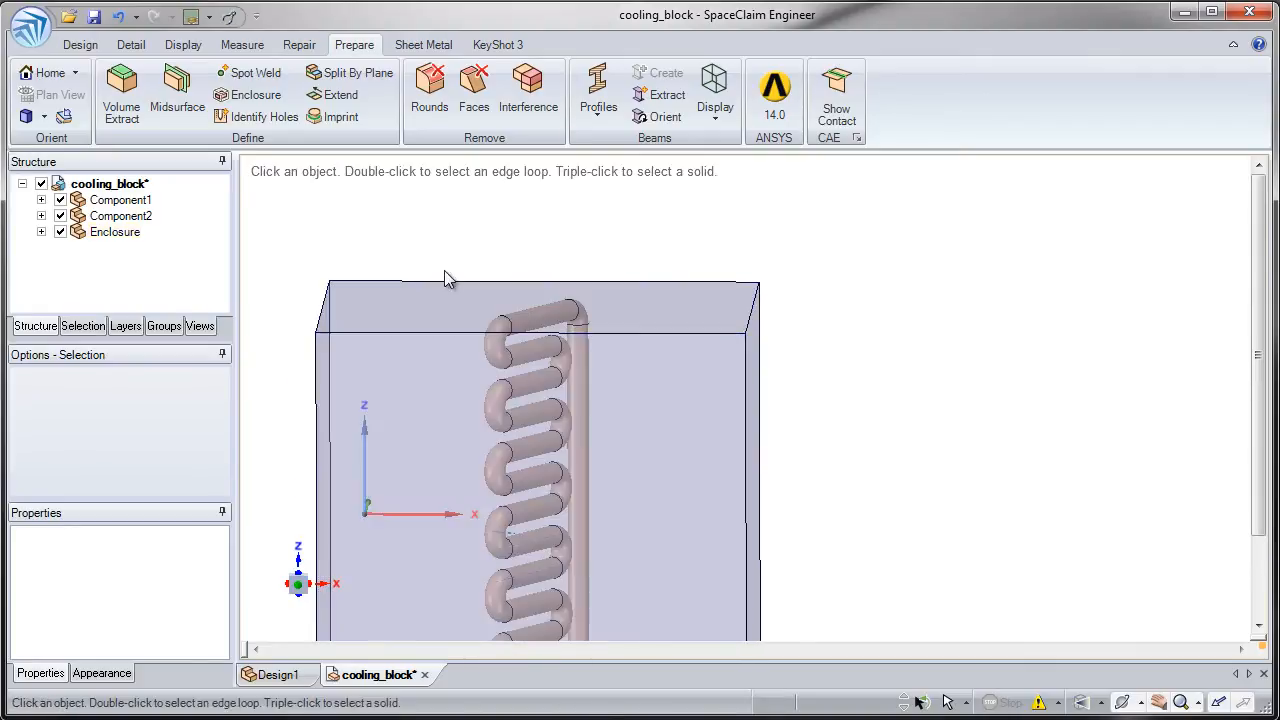
{"action": "left_click", "coordinate": [499, 293]}
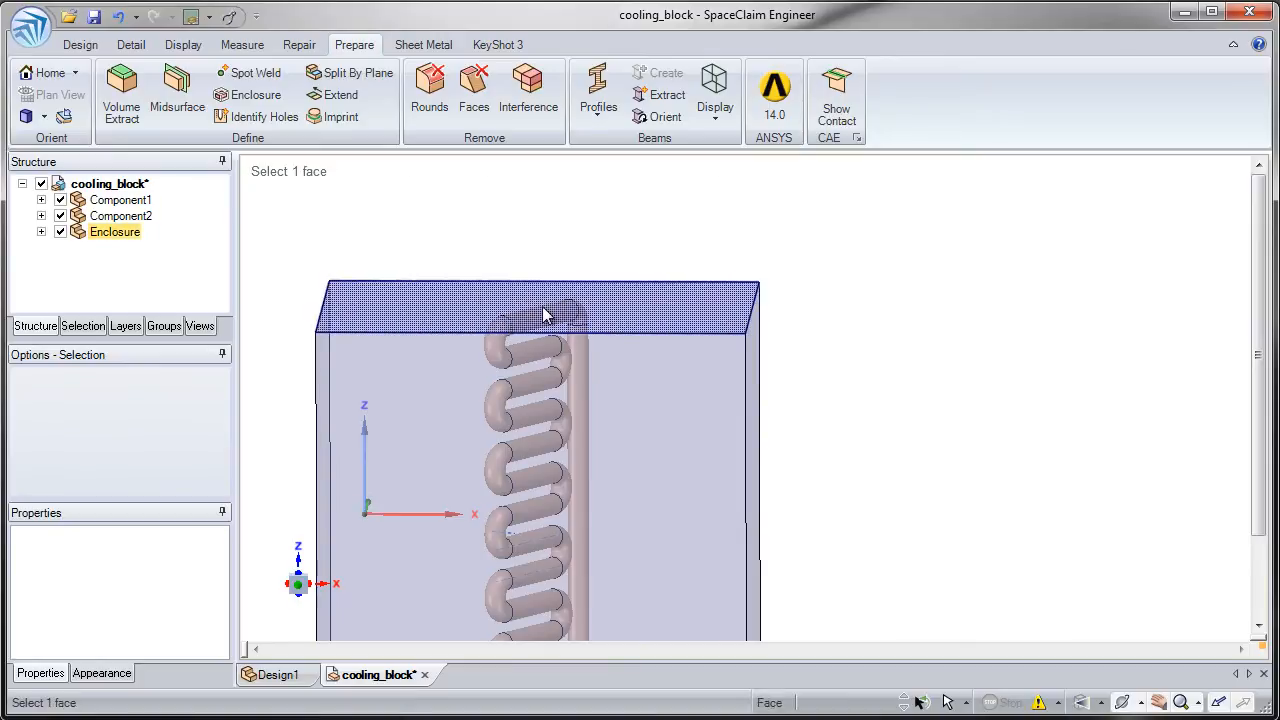
{"action": "left_click", "coordinate": [400, 243]}
- Undo the component visibility changes and the enclosure creation to return to the box preview with both bodies selected
{"action": "key", "text": "ctrl+z"}
{"action": "key", "text": "ctrl+z"}
{"action": "key", "text": "ctrl+z"}
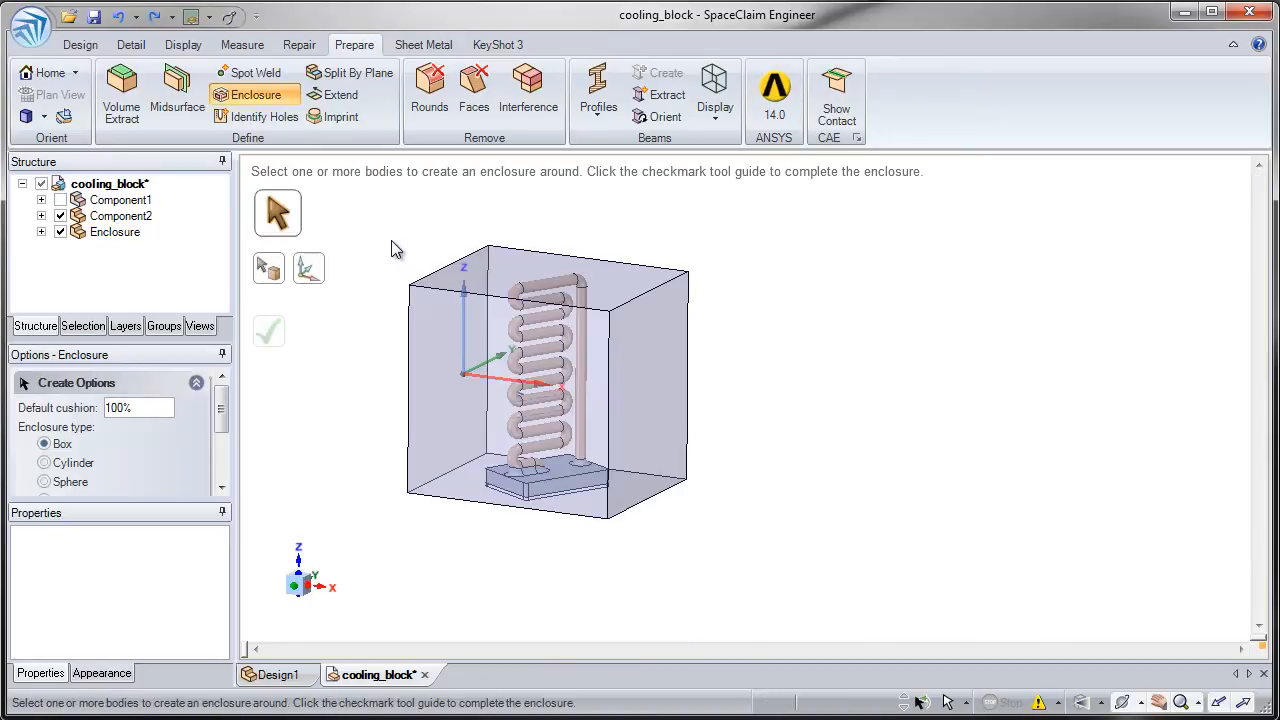
{"action": "key", "text": "ctrl+z"}
{"action": "key", "text": "ctrl+z"}
{"action": "scroll", "coordinate": [425, 307], "scroll_direction": "down", "scroll_amount": 1}
{"action": "scroll", "coordinate": [425, 307], "scroll_direction": "down", "scroll_amount": 2}
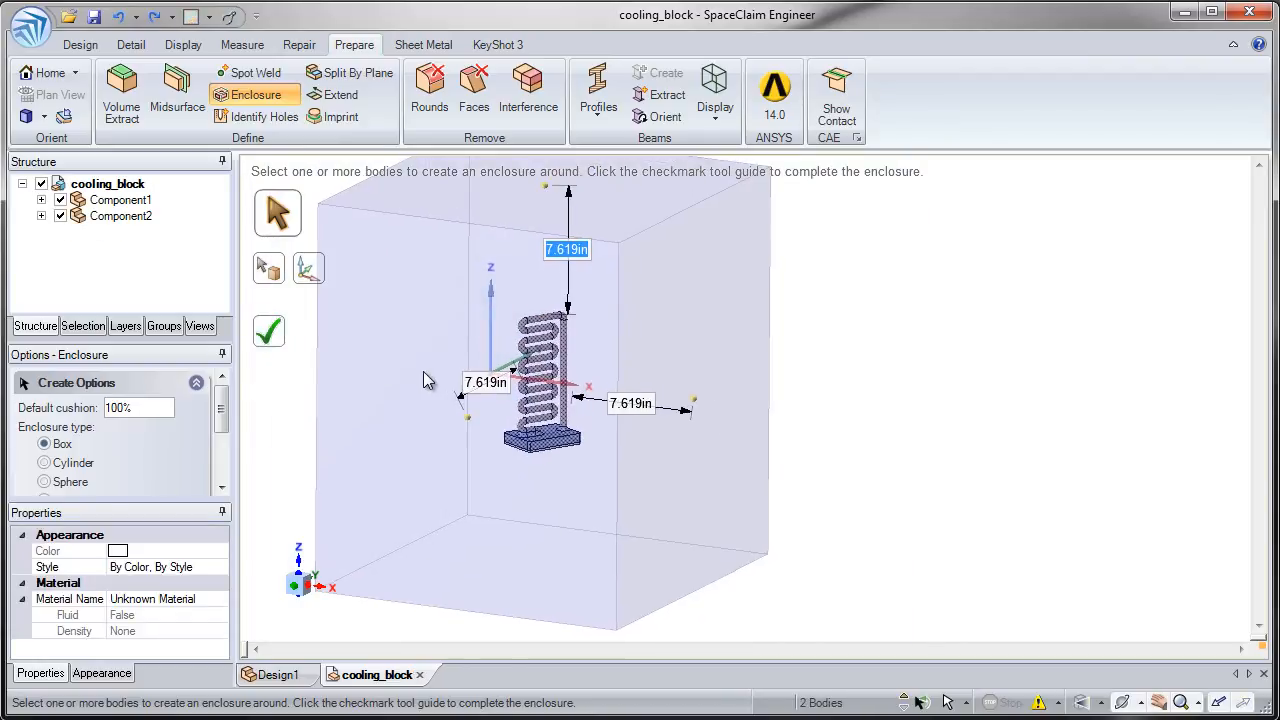
- Set the box enclosure's default cushion to 10%
{"action": "left_click", "coordinate": [27, 412]}
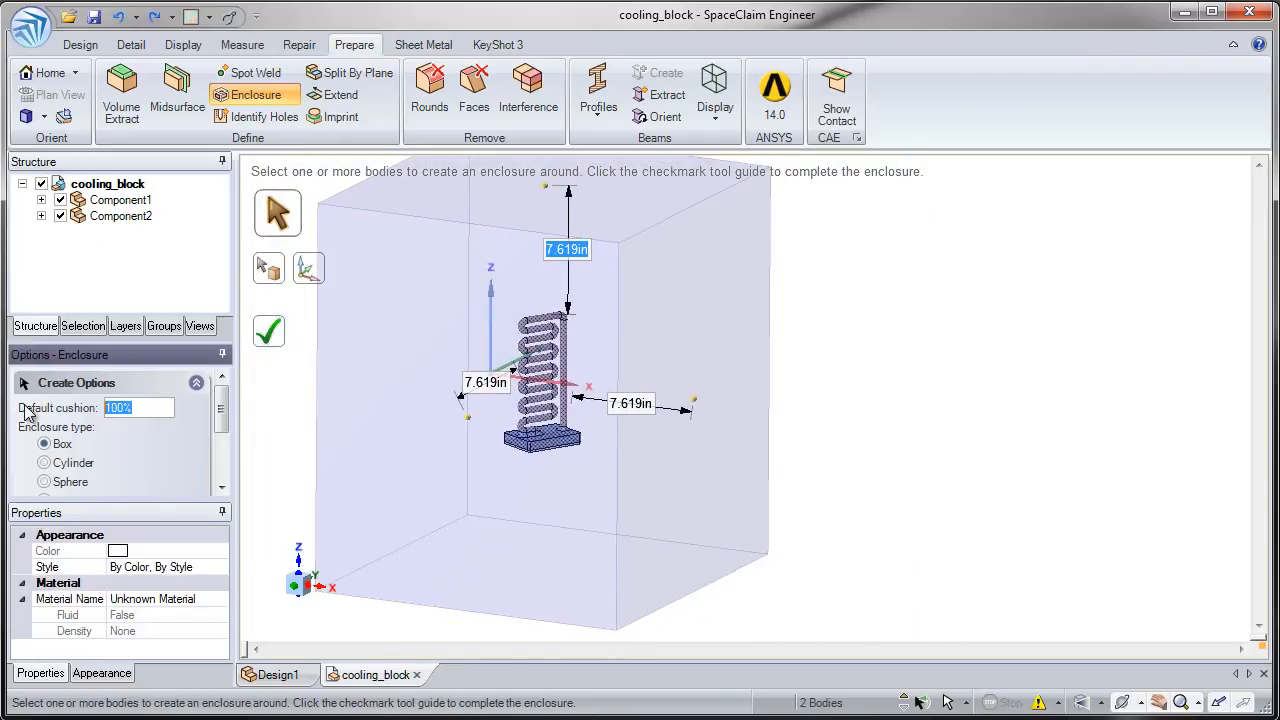
{"action": "key", "text": "Return"}
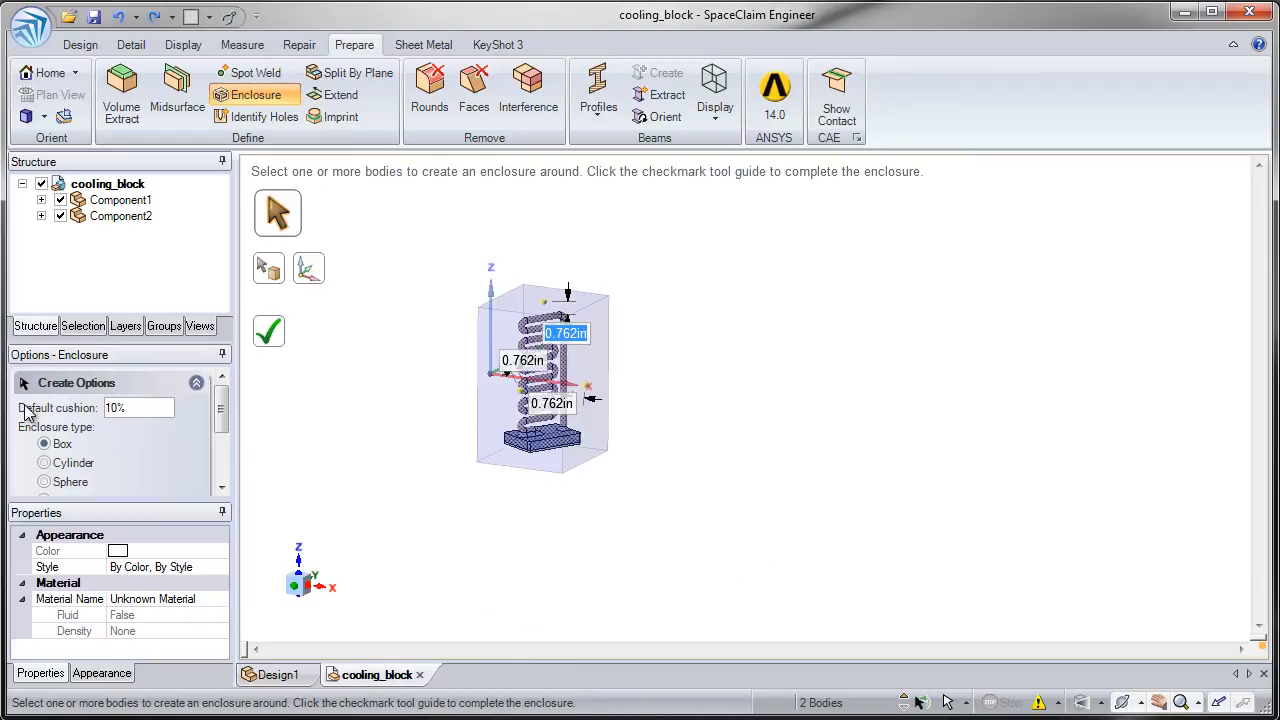
- Create the box enclosure around both bodies and hide Component1 and Component2 to expose its interior cavities
{"action": "scroll", "coordinate": [515, 443], "scroll_direction": "up", "scroll_amount": 4}
{"action": "middle_click_drag", "start_coordinate": [515, 443], "coordinate": [360, 397]}
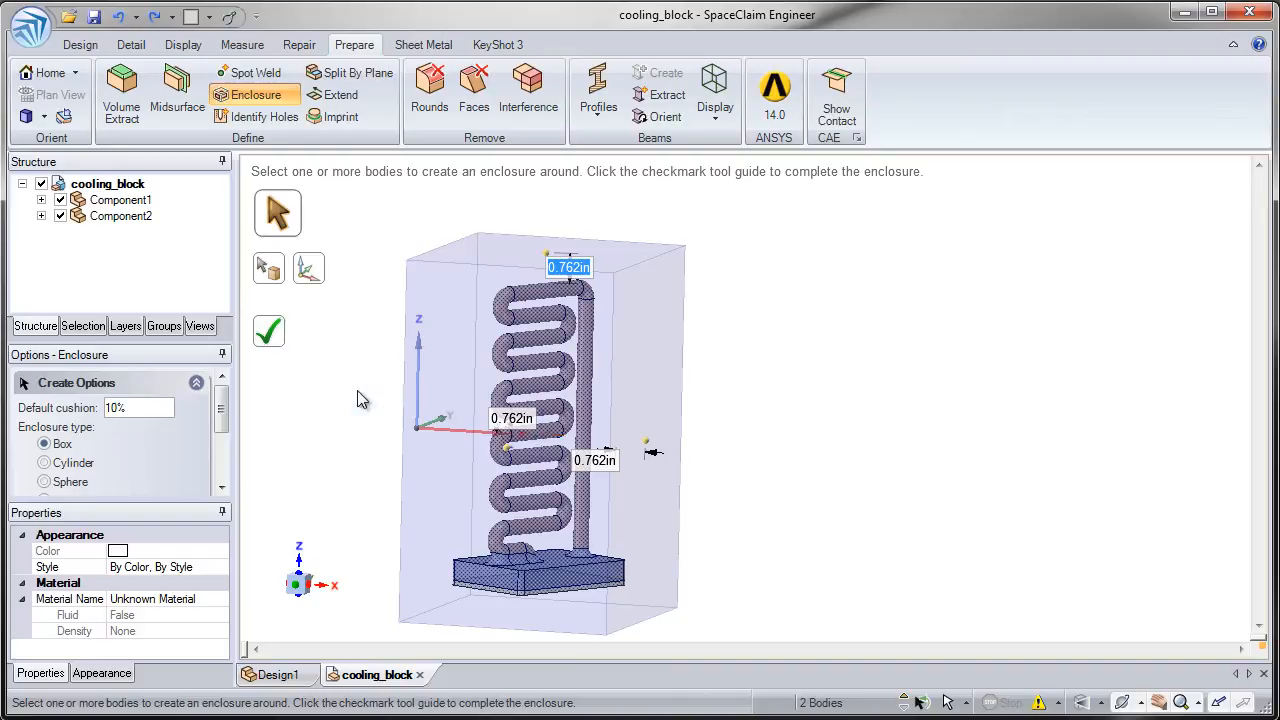
{"action": "left_click", "coordinate": [271, 340]}
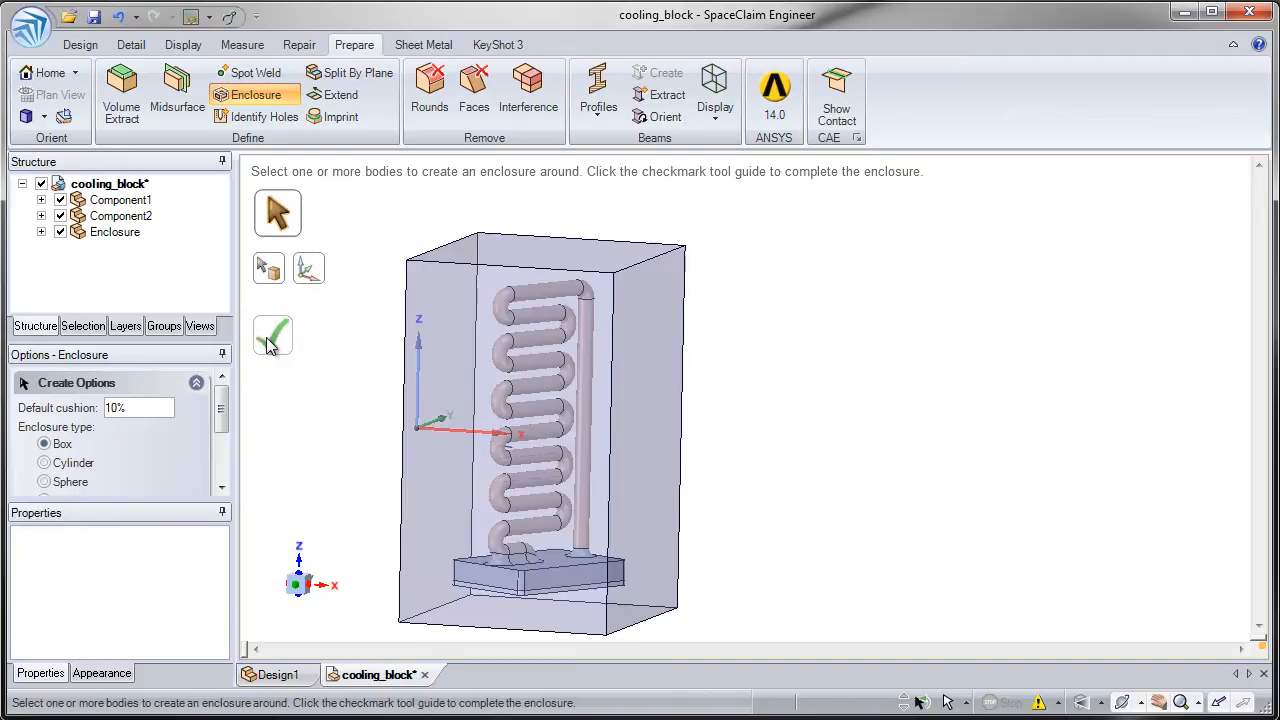
{"action": "left_click", "coordinate": [60, 216]}
{"action": "left_click", "coordinate": [60, 200]}
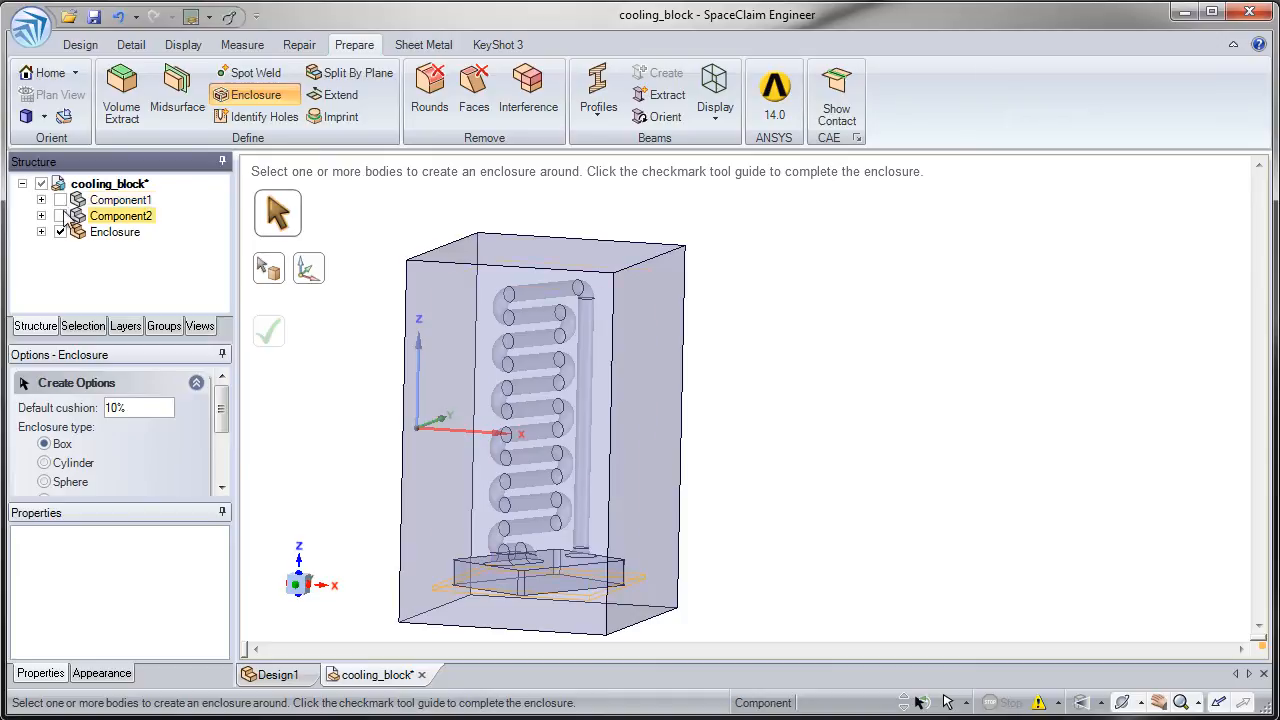
- Select the Enclosure solid in the structure to examine its type and cushion properties, and clear the selection
{"action": "left_click", "coordinate": [42, 233]}
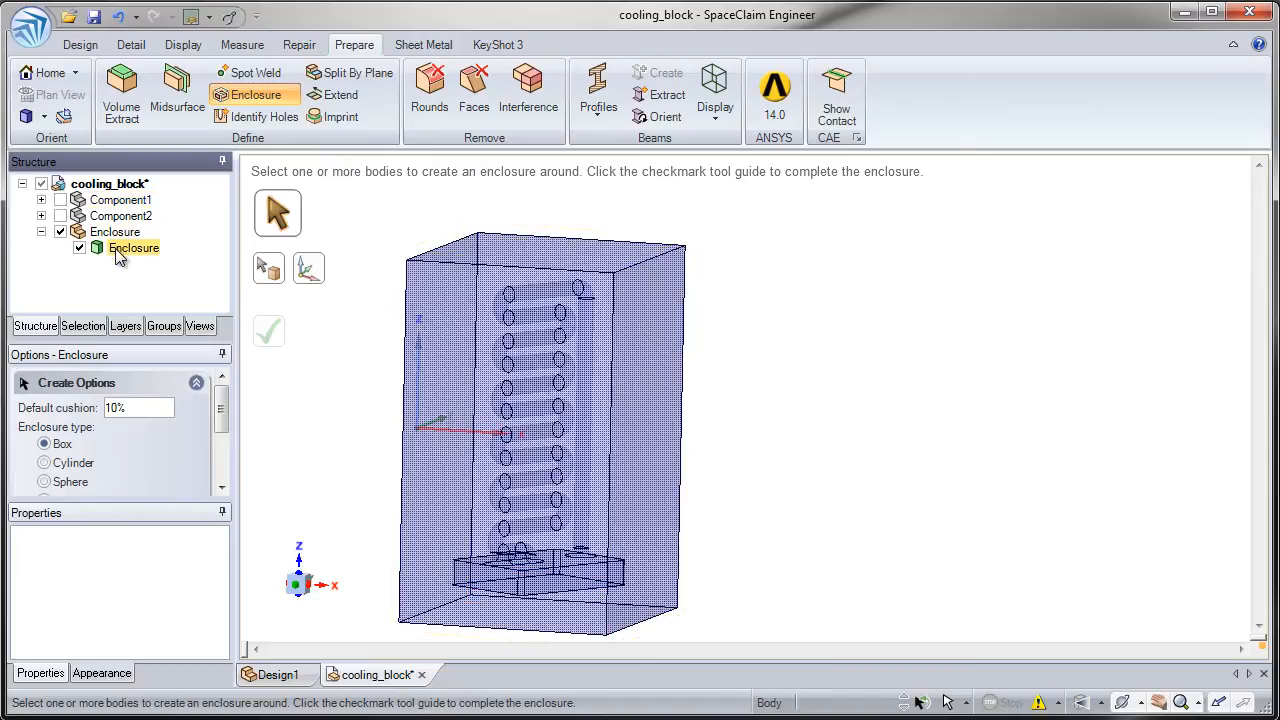
{"action": "left_click", "coordinate": [117, 250]}
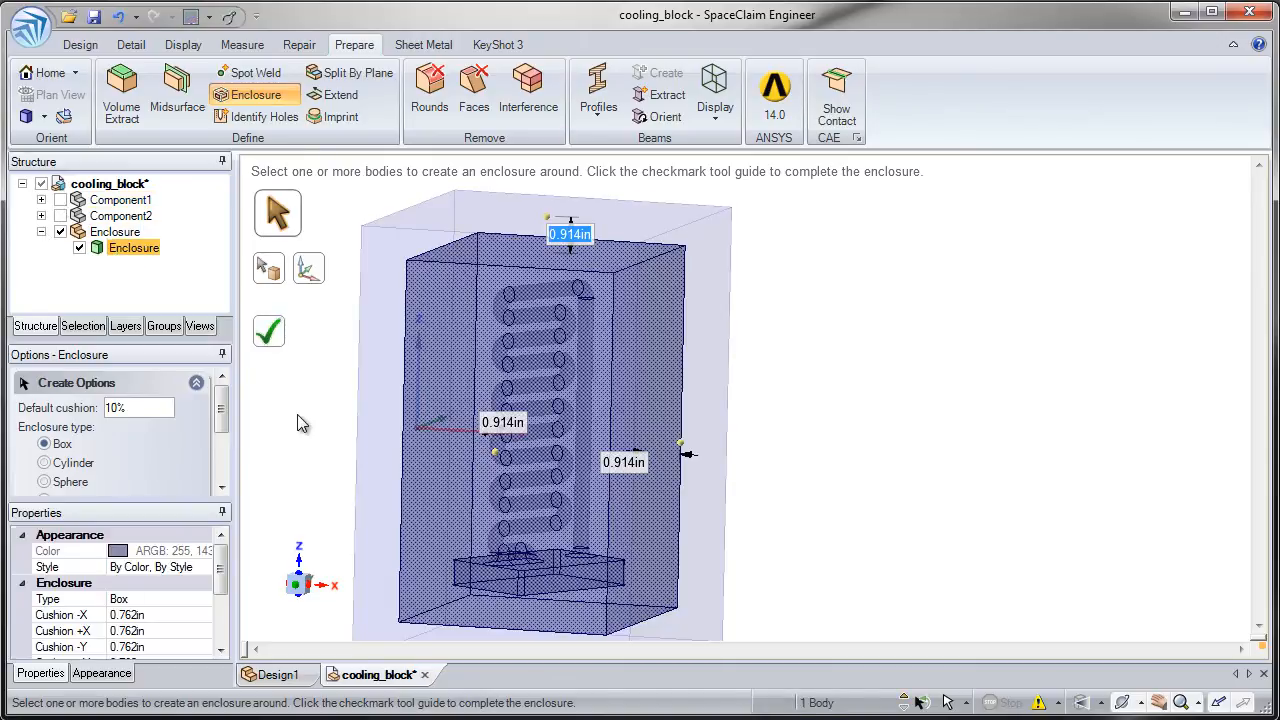
{"action": "left_click", "coordinate": [302, 423]}
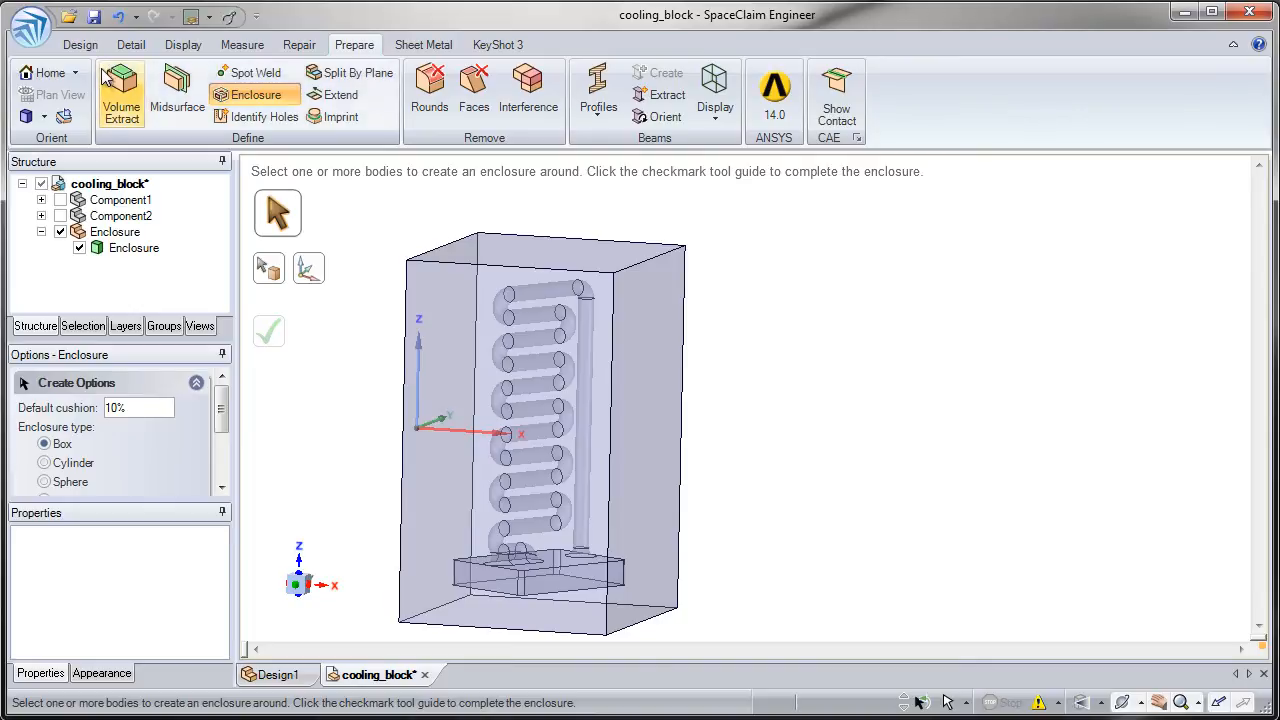
- Pull the enclosure's top face slightly upward
{"action": "left_click", "coordinate": [82, 45]}
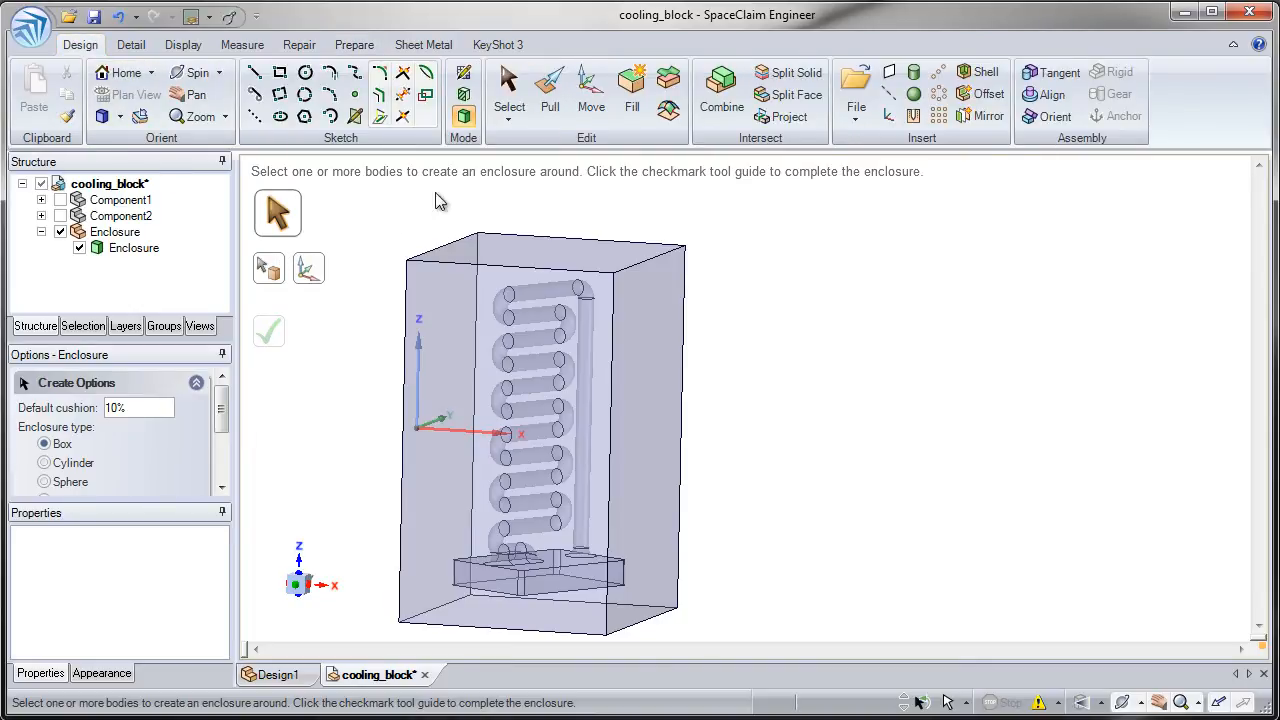
{"action": "left_click", "coordinate": [553, 102]}
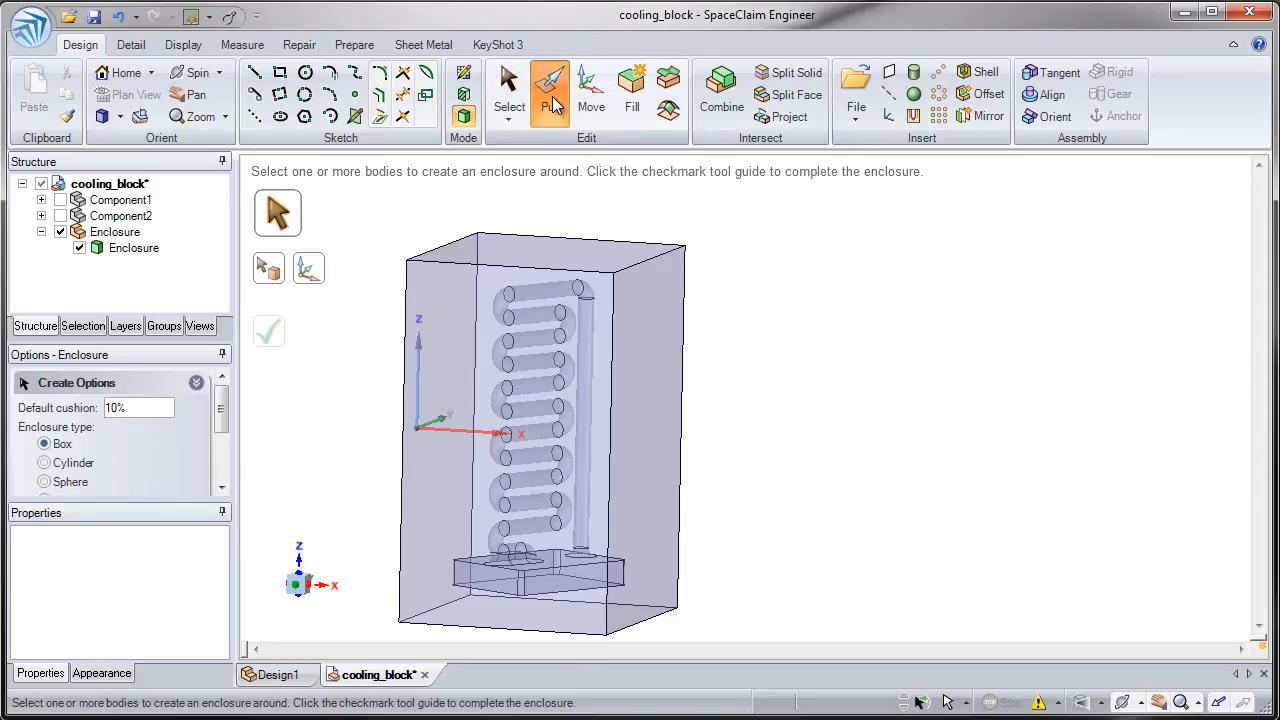
{"action": "left_click", "coordinate": [550, 262]}
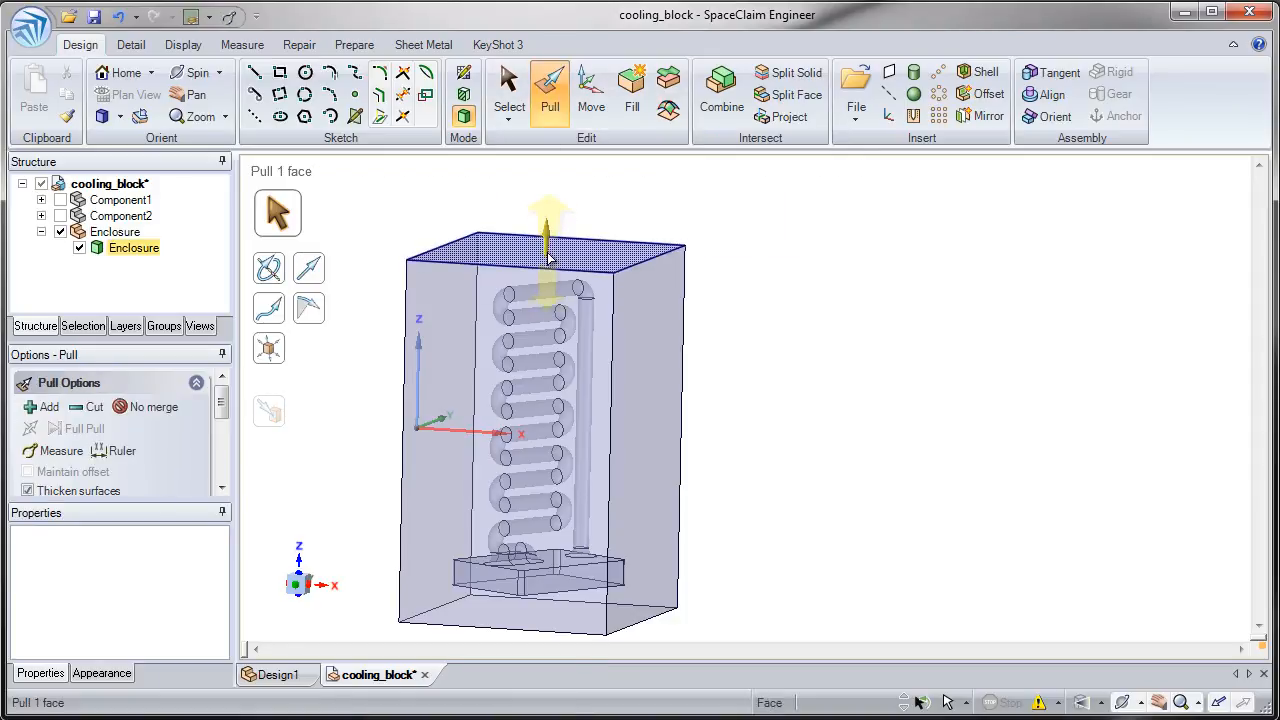
{"action": "left_click_drag", "start_coordinate": [548, 281], "coordinate": [541, 251]}
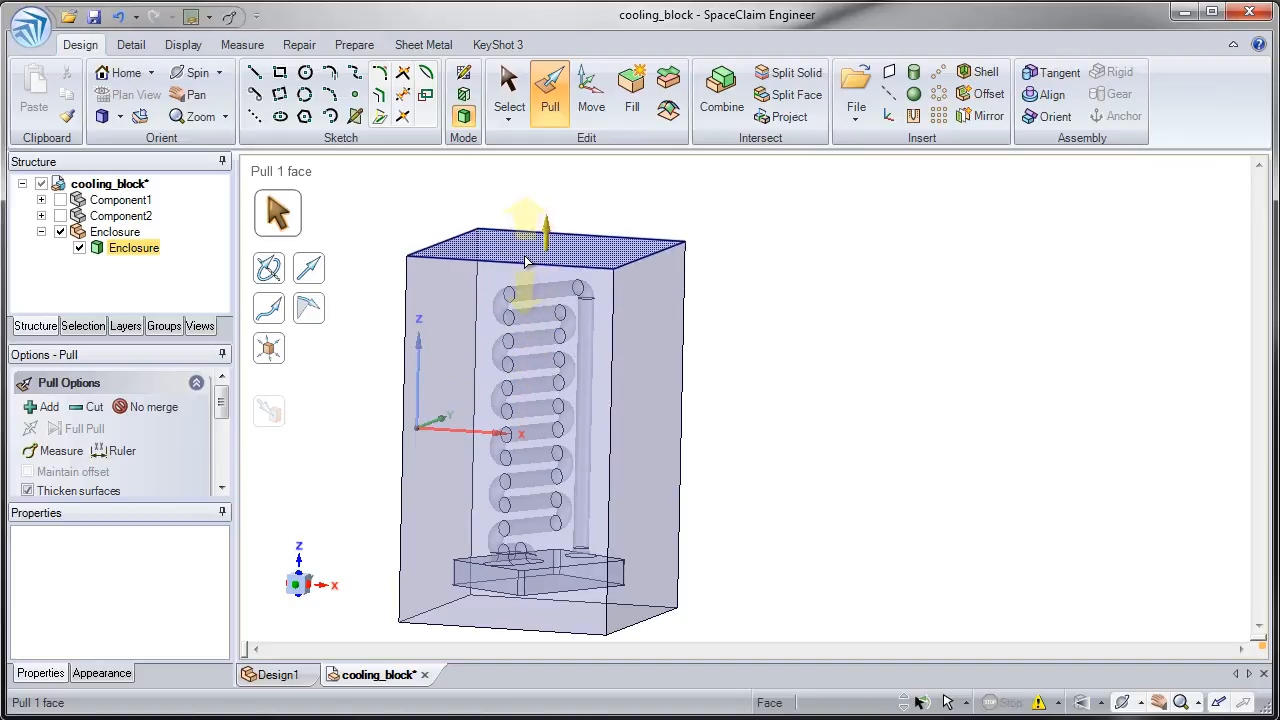
- Round the enclosure's two long top edges with Pull to a radius of about 1.82 in
{"action": "left_click", "coordinate": [523, 262]}
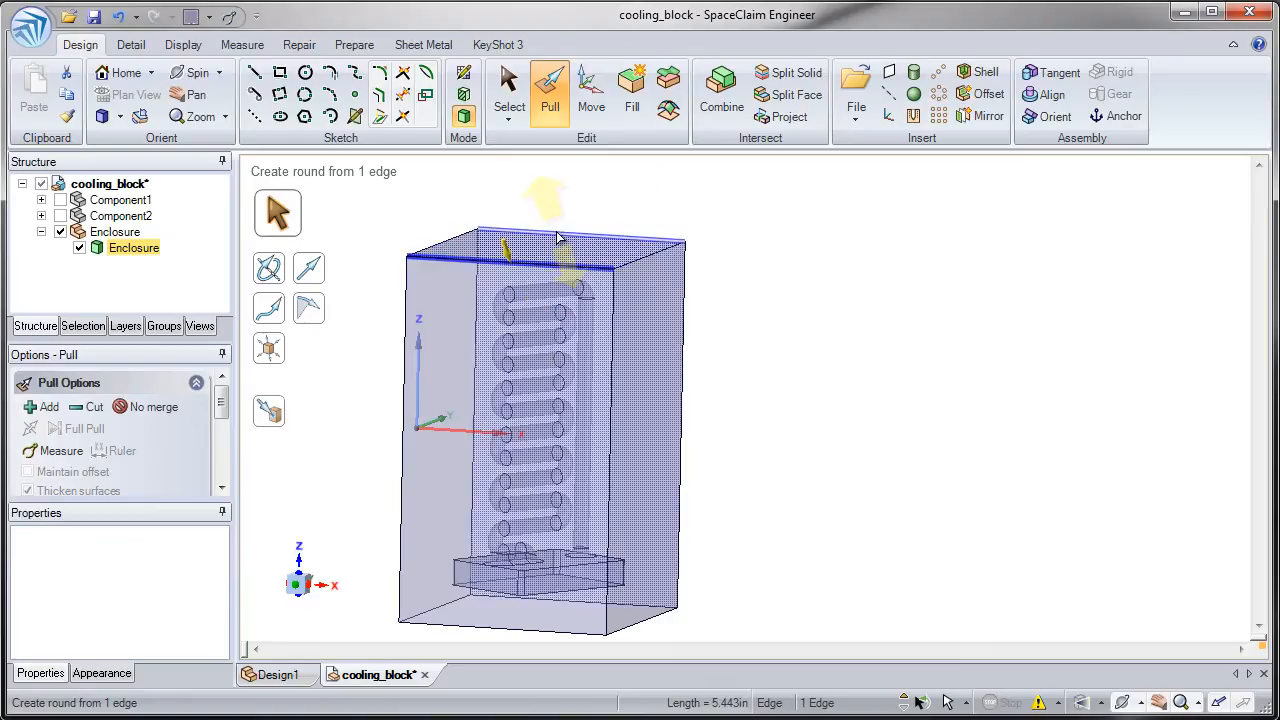
{"action": "left_click", "coordinate": [556, 238], "text": "ctrl"}
{"action": "left_click_drag", "start_coordinate": [518, 245], "coordinate": [572, 350]}
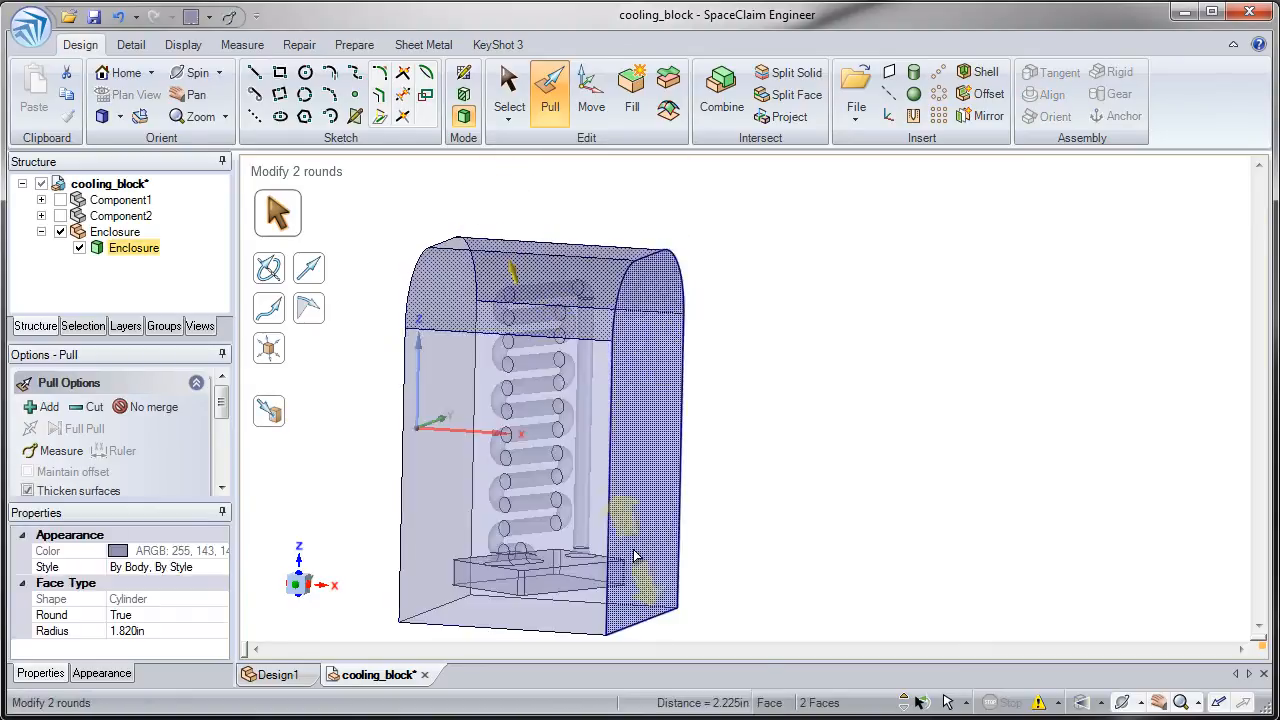
- Pull the enclosure's bottom face up to the underside of the cooling block cavity using Up To
{"action": "middle_click_drag", "start_coordinate": [634, 611], "coordinate": [650, 465]}
{"action": "left_click", "coordinate": [610, 505]}
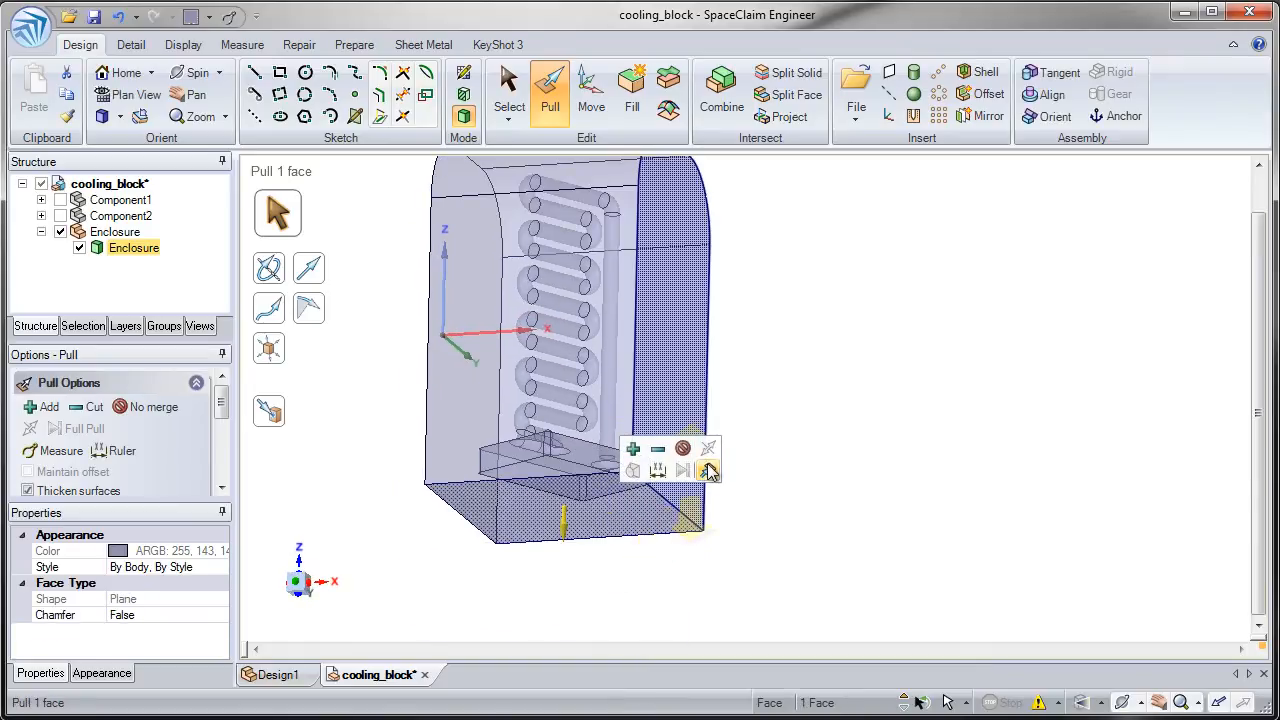
{"action": "left_click", "coordinate": [708, 471]}
{"action": "left_click", "coordinate": [600, 487]}
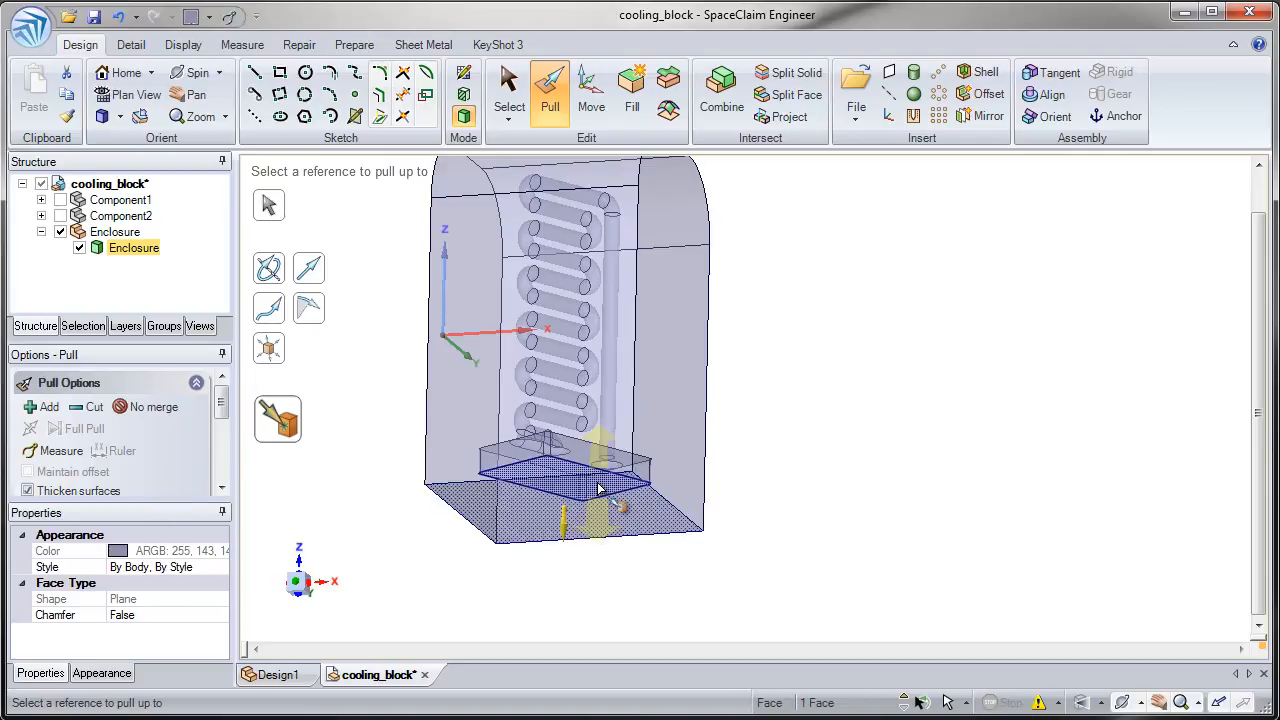
{"action": "left_click", "coordinate": [611, 533]}
{"action": "middle_click_drag", "start_coordinate": [585, 496], "coordinate": [540, 560]}
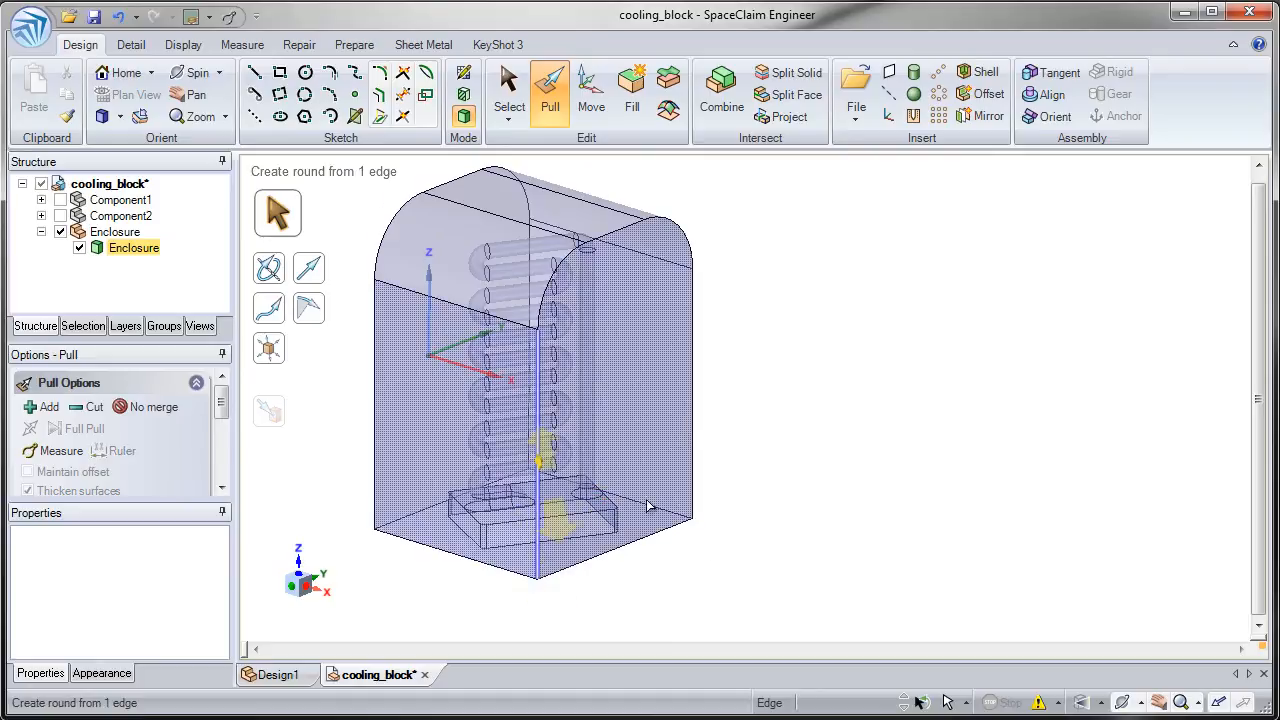
- Delete the Enclosure component and show Component1 and Component2 again
{"action": "left_click", "coordinate": [622, 468]}
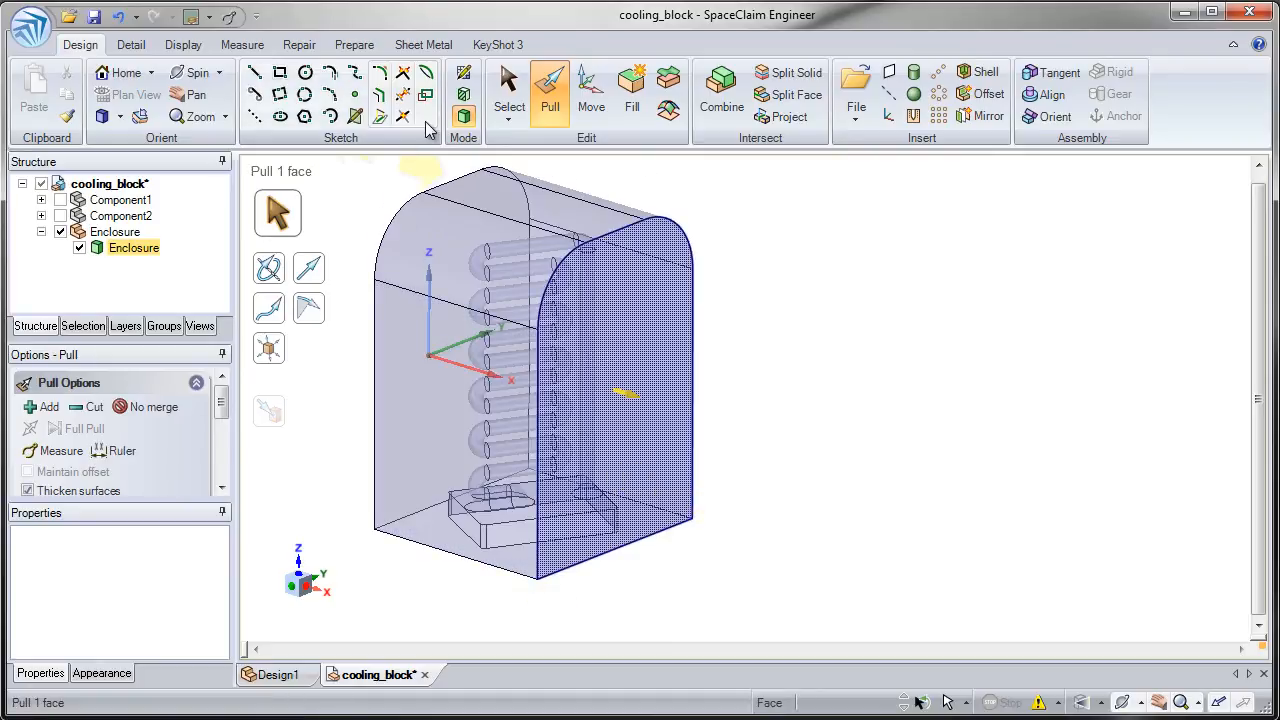
{"action": "left_click", "coordinate": [508, 92]}
{"action": "left_click", "coordinate": [141, 233]}
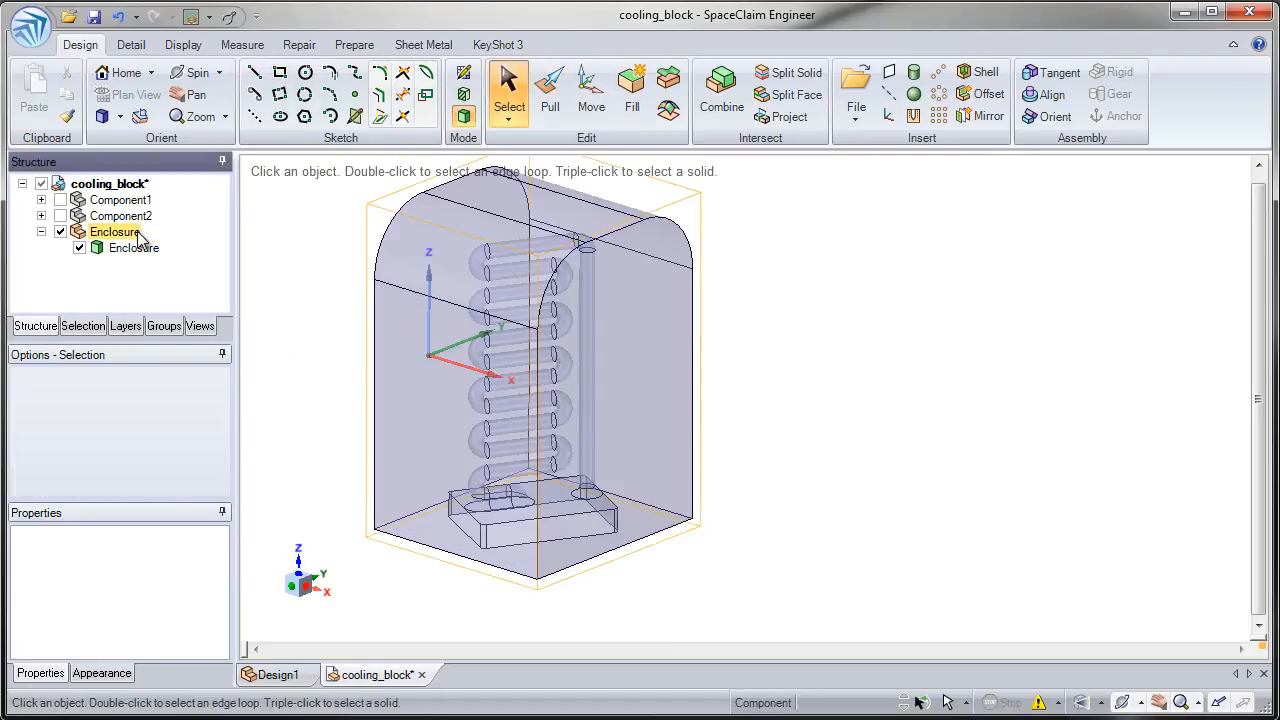
{"action": "right_click", "coordinate": [141, 235]}
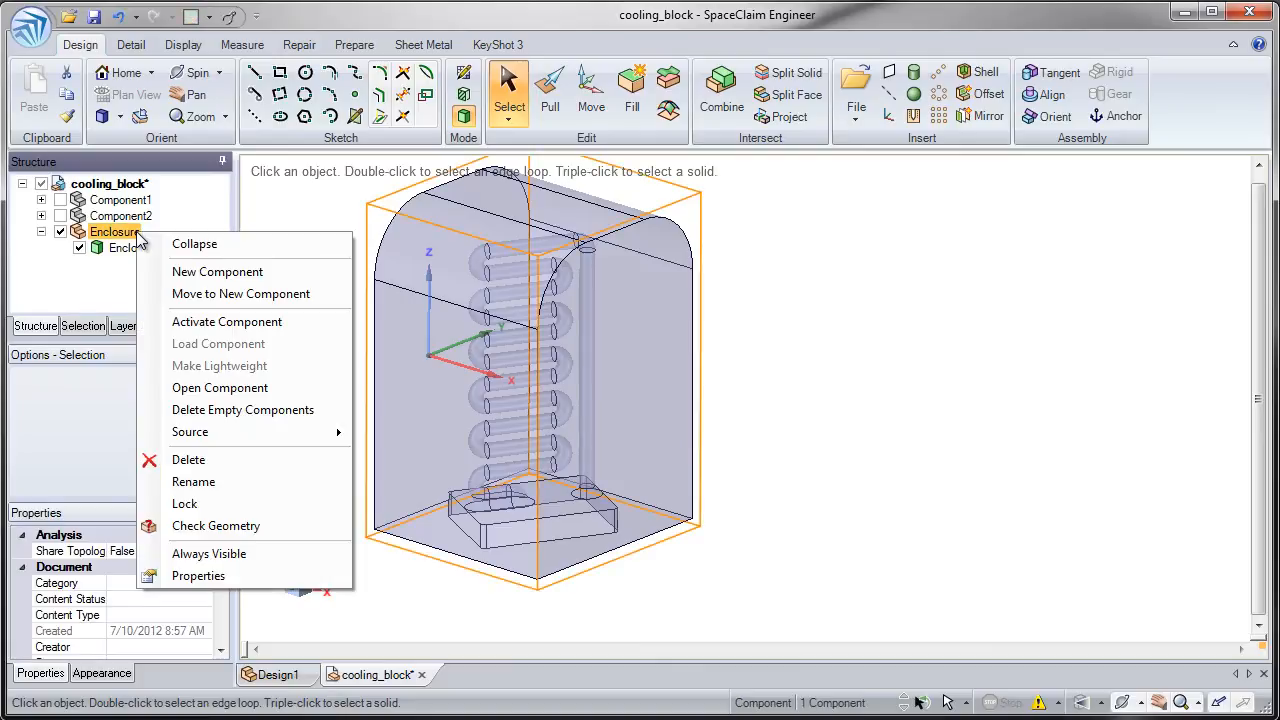
{"action": "left_click", "coordinate": [189, 460]}
{"action": "left_click", "coordinate": [60, 200]}
{"action": "left_click", "coordinate": [60, 216]}
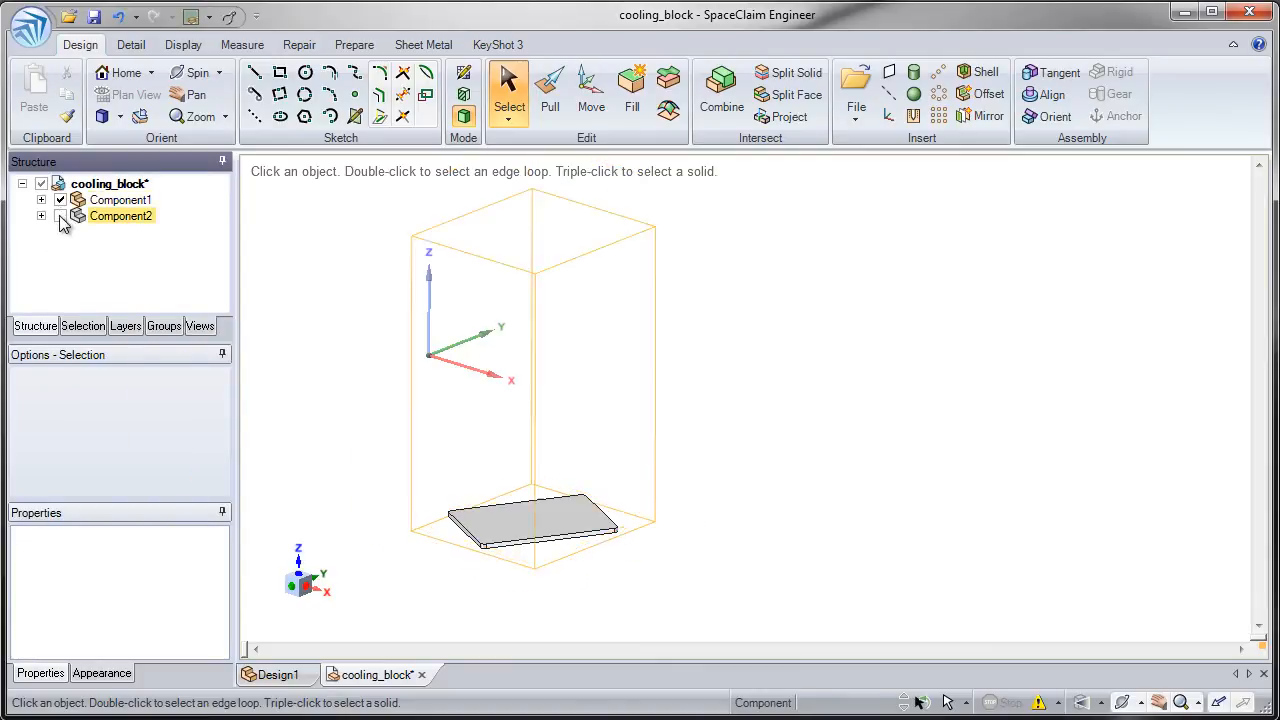
- Start a new box enclosure around both cooling block bodies with a default cushion of 50%
{"action": "middle_click_drag", "start_coordinate": [349, 531], "coordinate": [419, 541]}
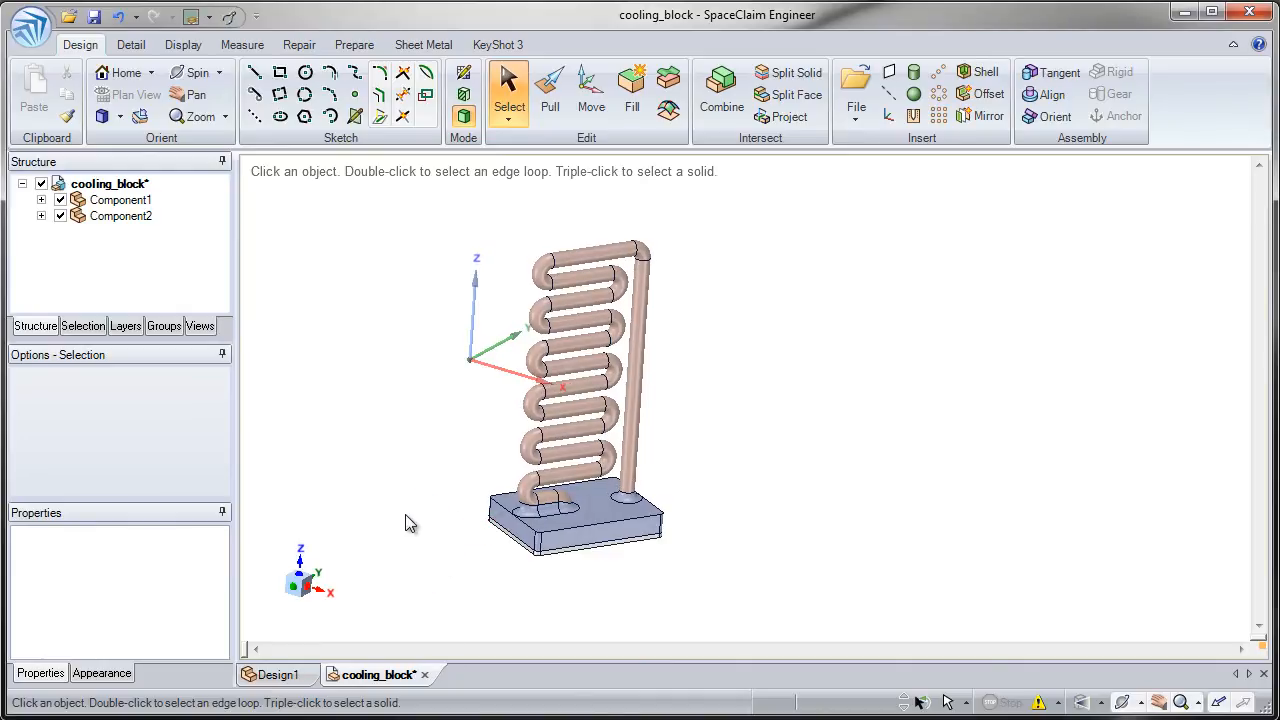
{"action": "left_click", "coordinate": [358, 45]}
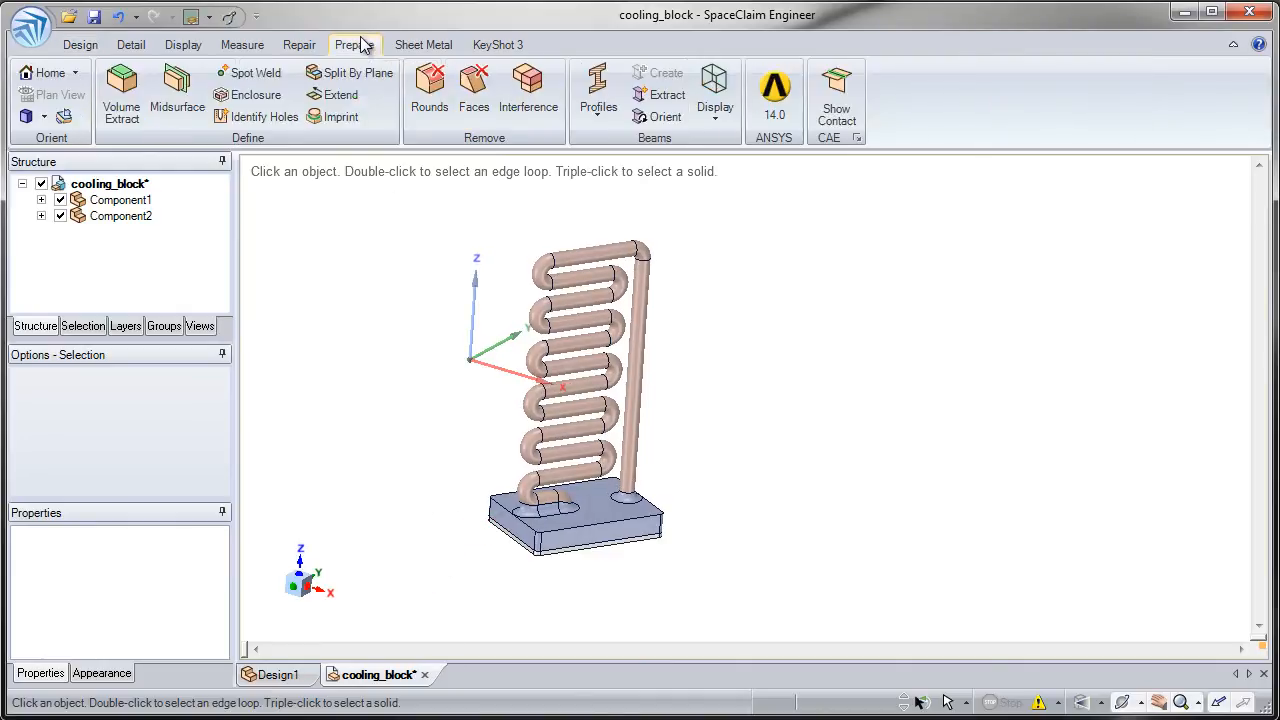
{"action": "left_click", "coordinate": [252, 97]}
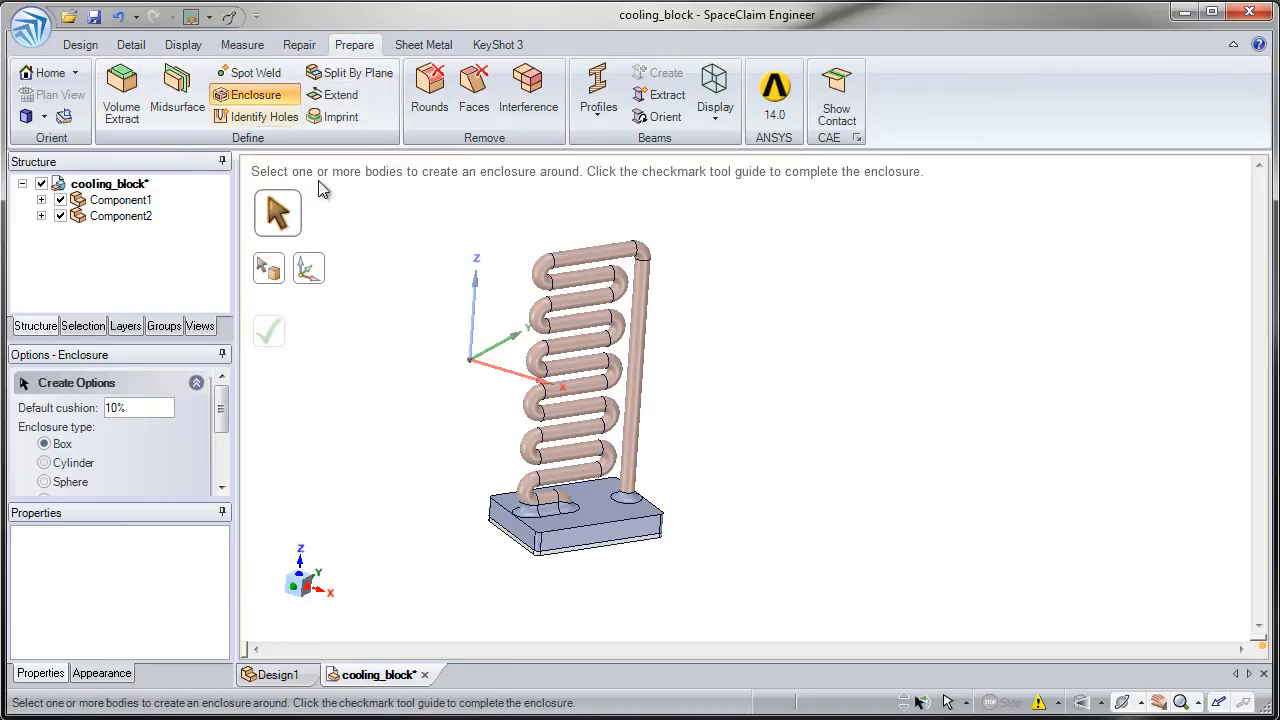
{"action": "left_click_drag", "start_coordinate": [397, 195], "coordinate": [712, 613]}
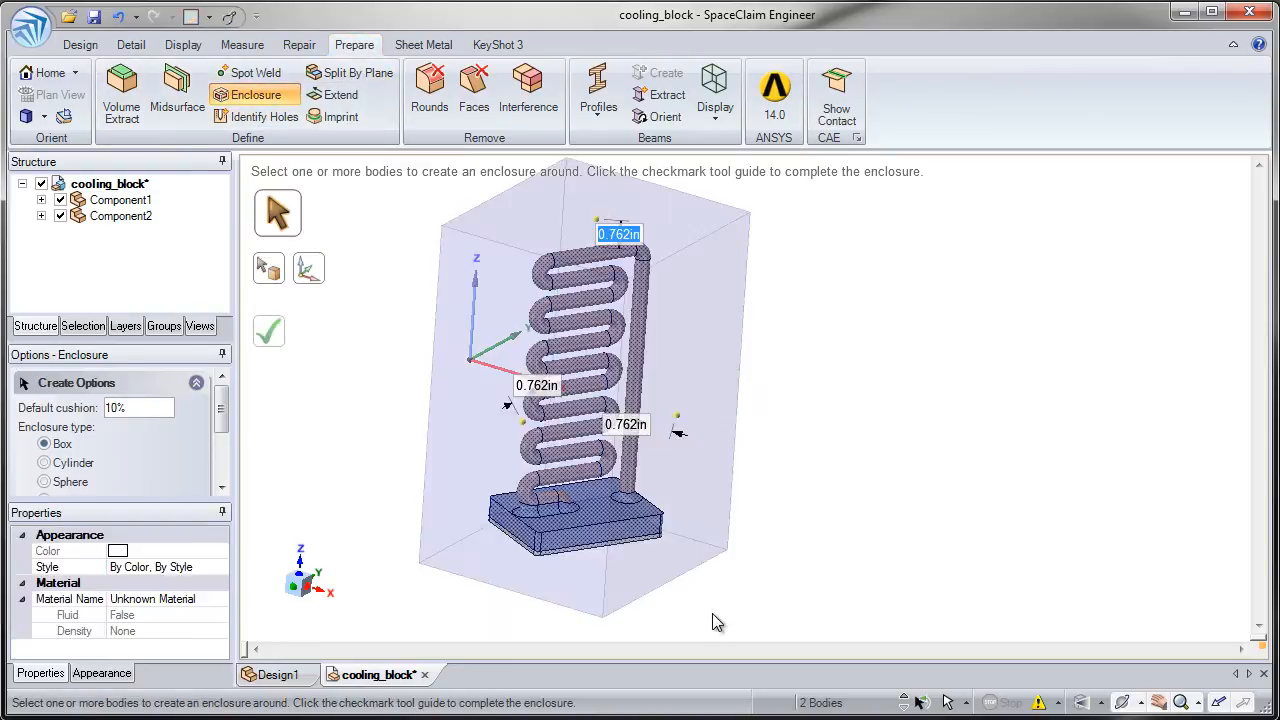
{"action": "left_click", "coordinate": [141, 408]}
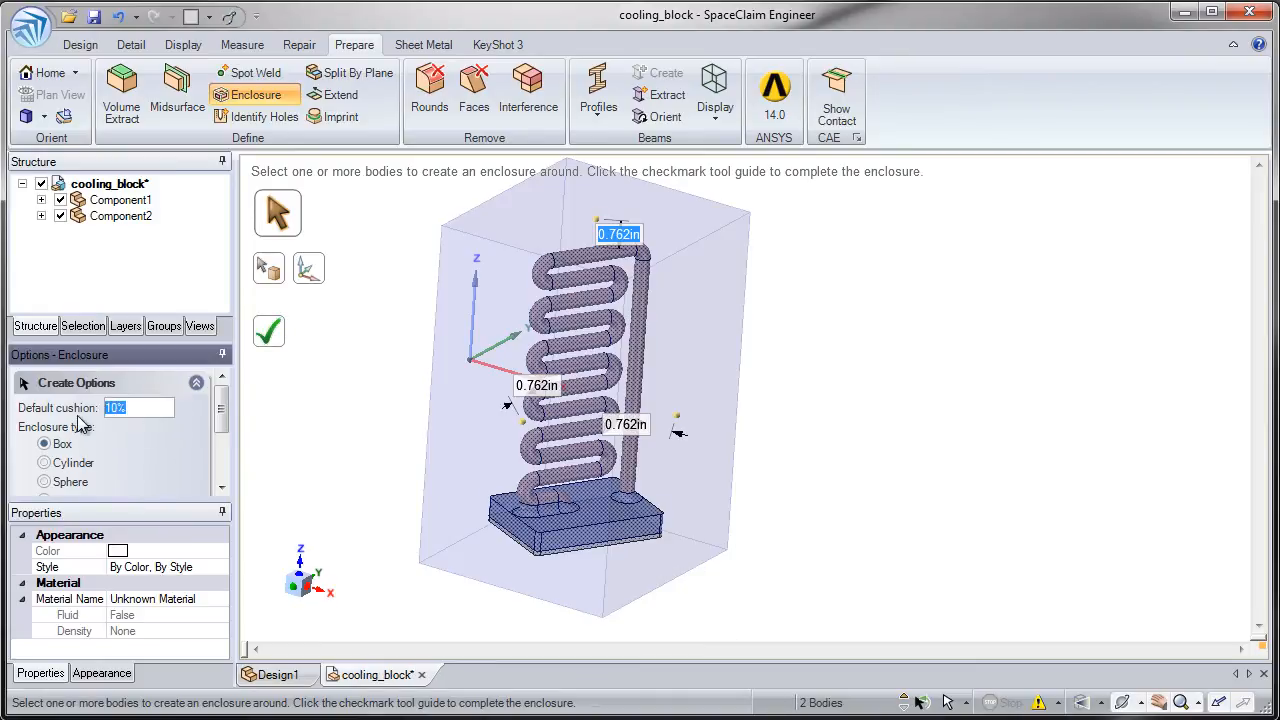
{"action": "key", "text": "Return"}
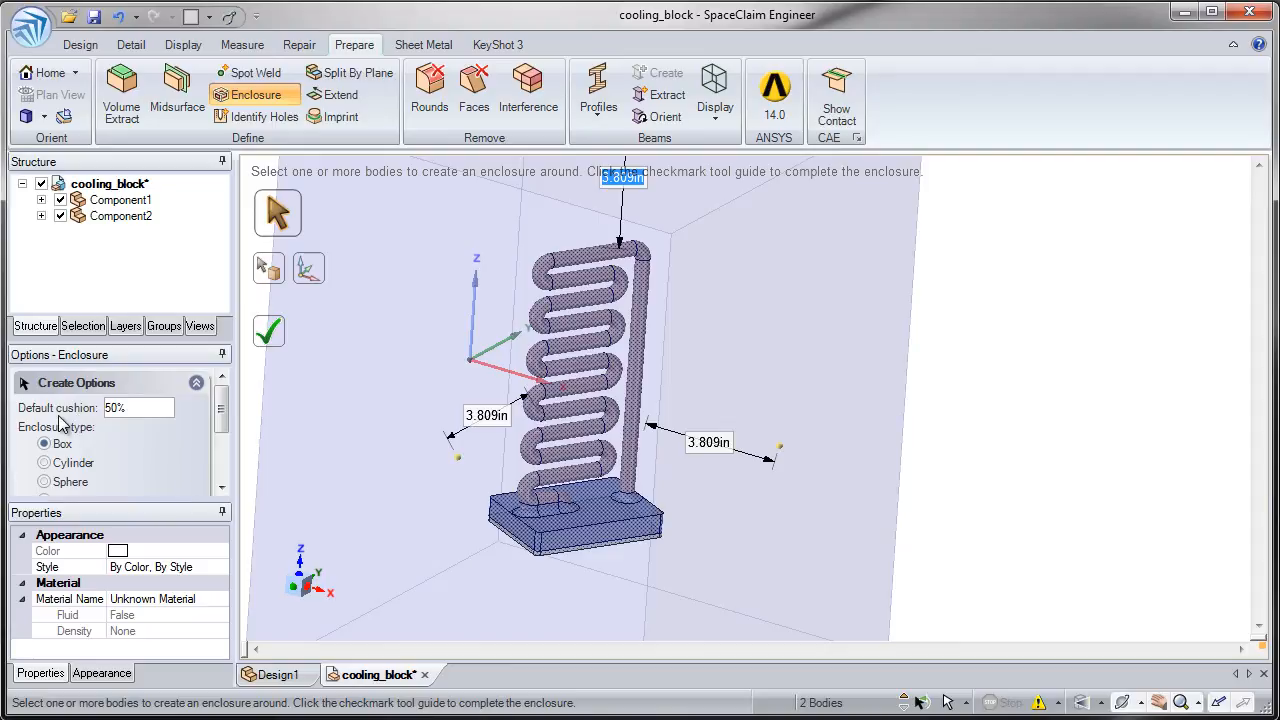
- Orient the enclosure along an upper edge of the base block and complete it
{"action": "left_click", "coordinate": [309, 285]}
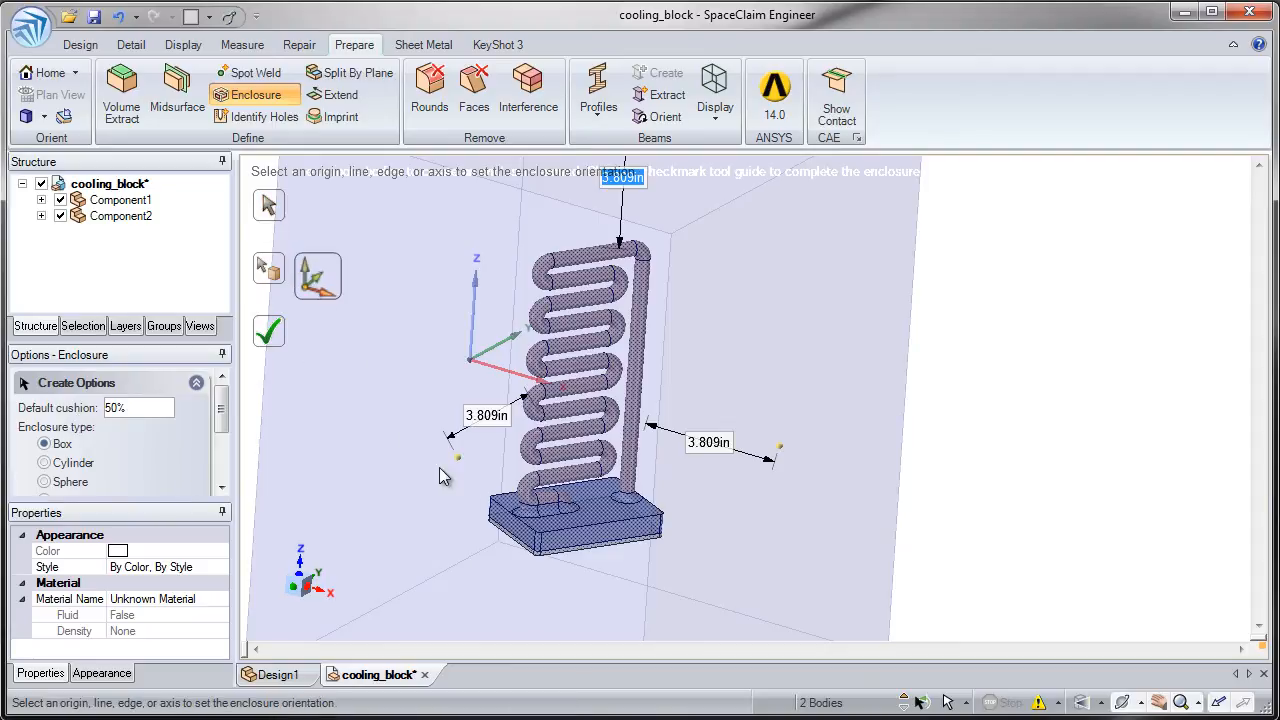
{"action": "left_click", "coordinate": [530, 533]}
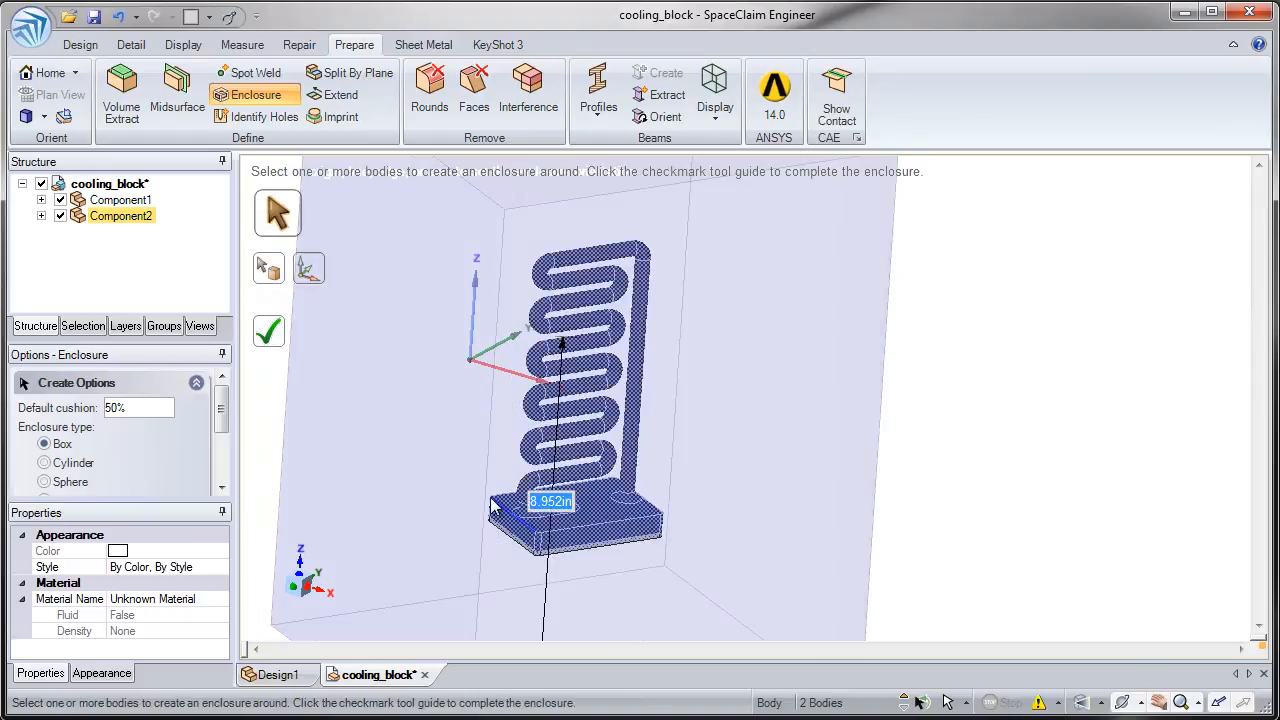
{"action": "middle_click_drag", "start_coordinate": [438, 514], "coordinate": [340, 425]}
{"action": "left_click", "coordinate": [277, 343]}
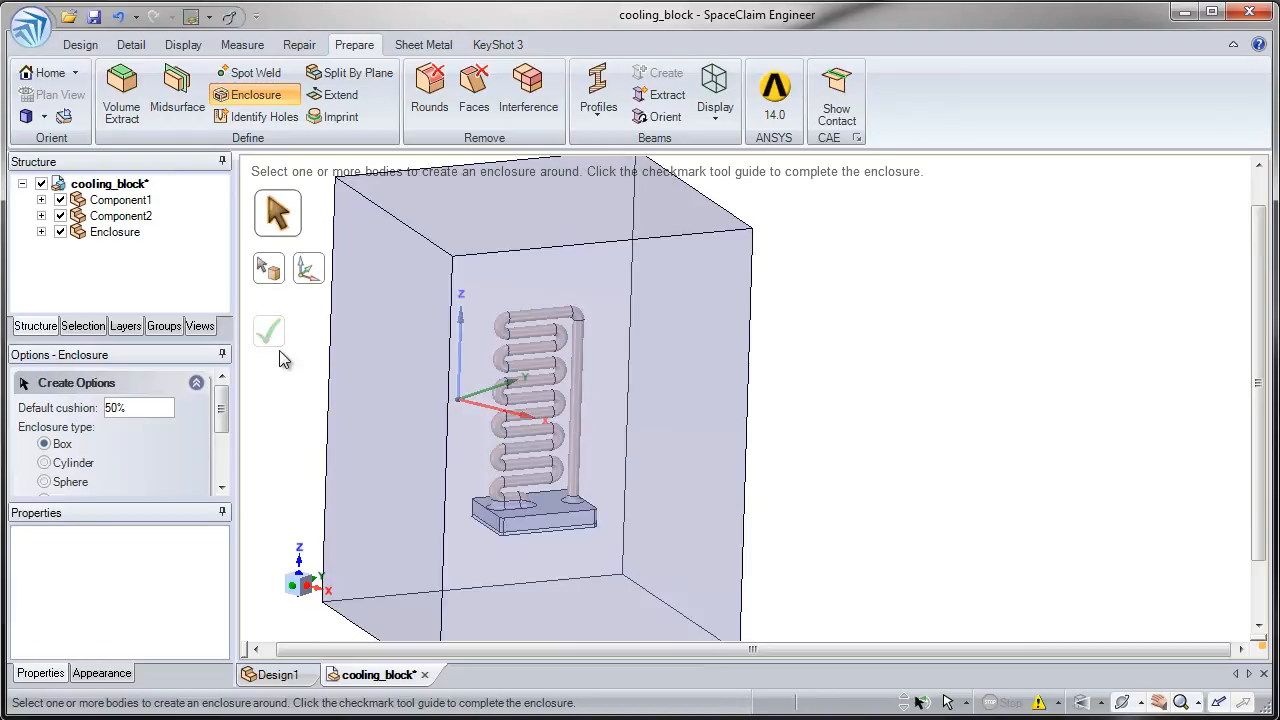
- Hide Component1 and Component2 to examine the cavities, and hide the Enclosure with both components shown again
{"action": "left_click", "coordinate": [60, 200]}
{"action": "left_click", "coordinate": [60, 216]}
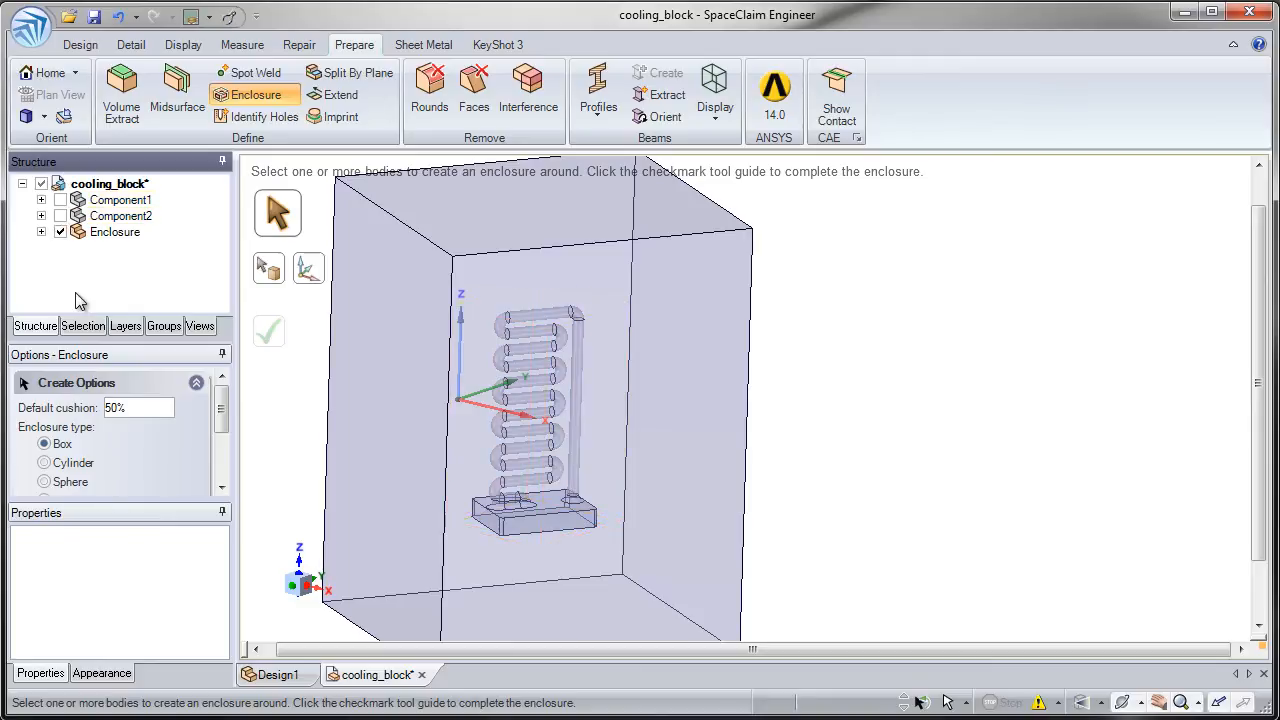
{"action": "left_click", "coordinate": [60, 232]}
{"action": "left_click", "coordinate": [60, 216]}
{"action": "left_click", "coordinate": [60, 200]}
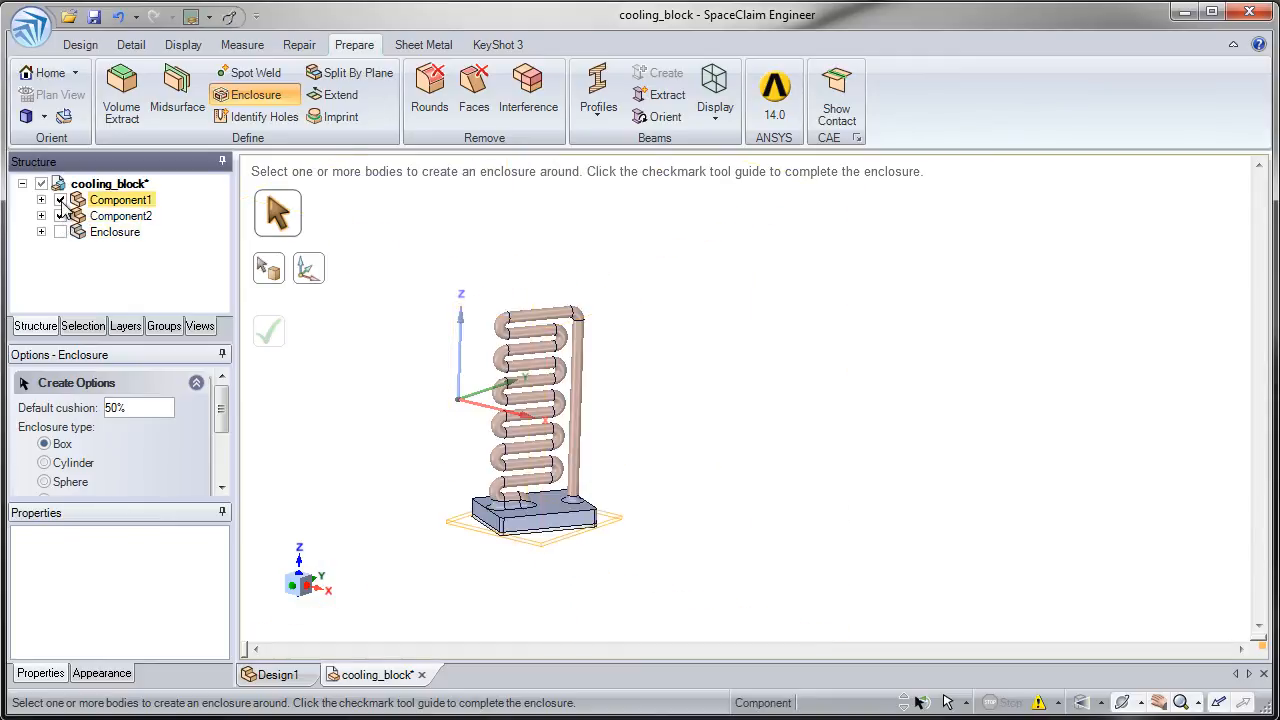
- Pull the bottom face of the thin plate under the base block downward to thicken the plate
{"action": "scroll", "coordinate": [552, 536], "scroll_direction": "up", "scroll_amount": 3}
{"action": "middle_click_drag", "start_coordinate": [517, 640], "coordinate": [557, 465]}
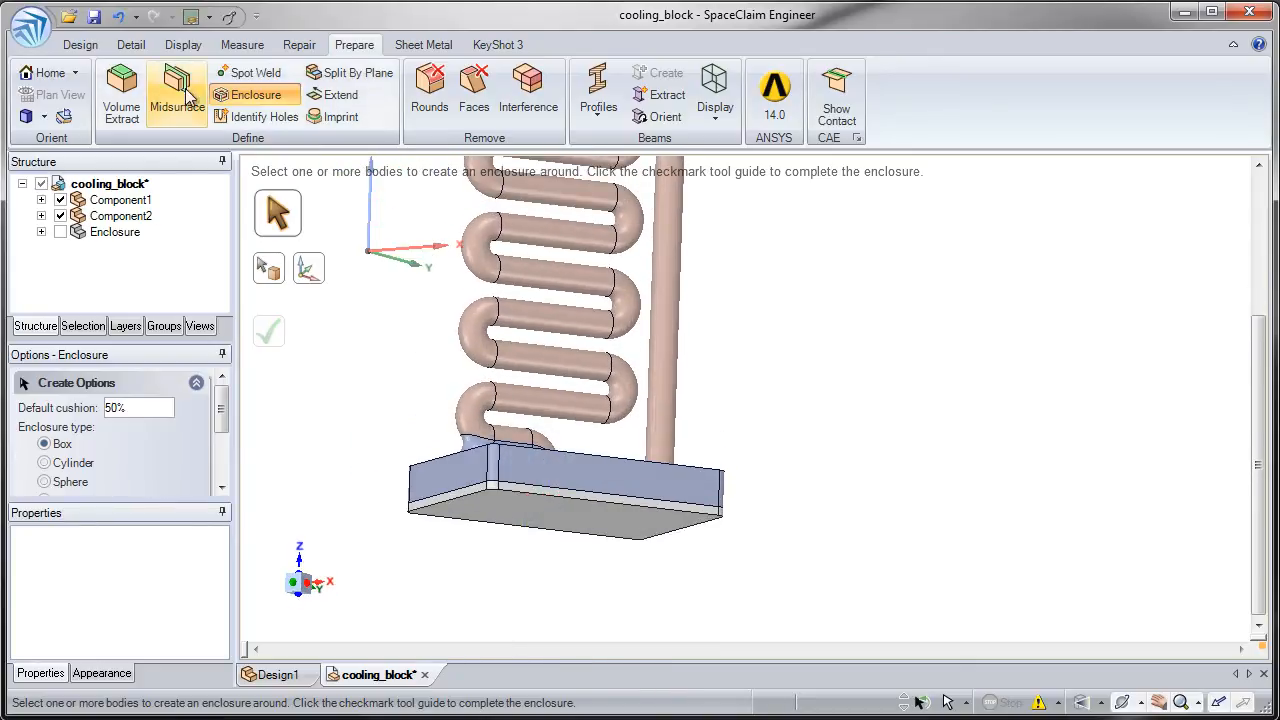
{"action": "left_click", "coordinate": [80, 45]}
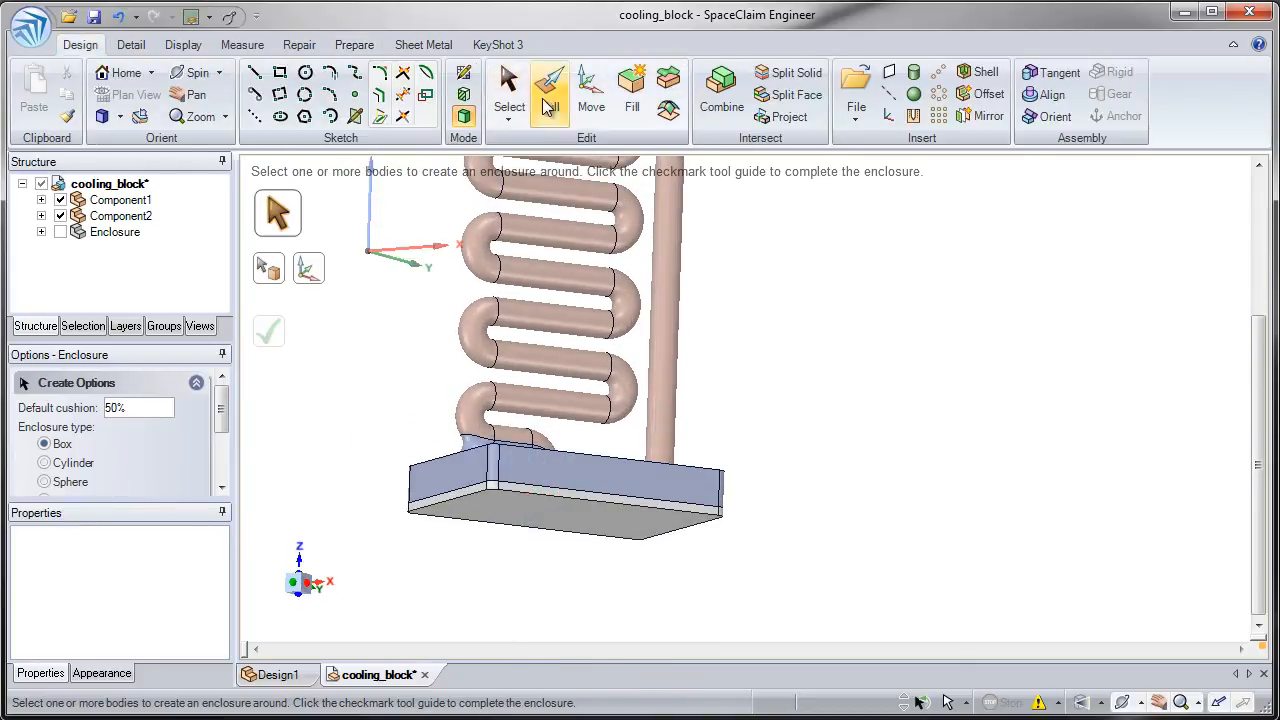
{"action": "left_click", "coordinate": [550, 95]}
{"action": "left_click", "coordinate": [499, 517]}
{"action": "left_click_drag", "start_coordinate": [499, 521], "coordinate": [490, 573]}
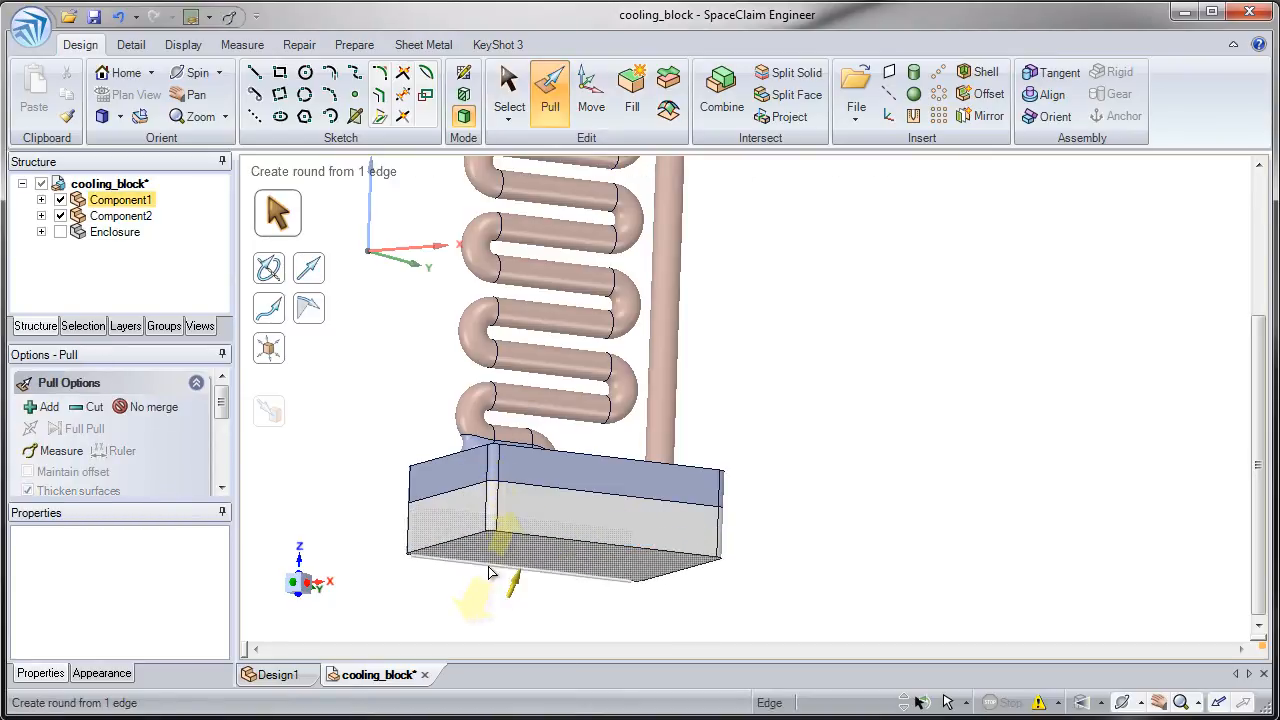
{"action": "left_click", "coordinate": [485, 599]}
- Pull all faces of both the upper base block and the plate beneath it outward together to enlarge the two bodies
{"action": "middle_click_drag", "start_coordinate": [486, 600], "coordinate": [512, 612]}
{"action": "triple_click", "coordinate": [488, 468]}
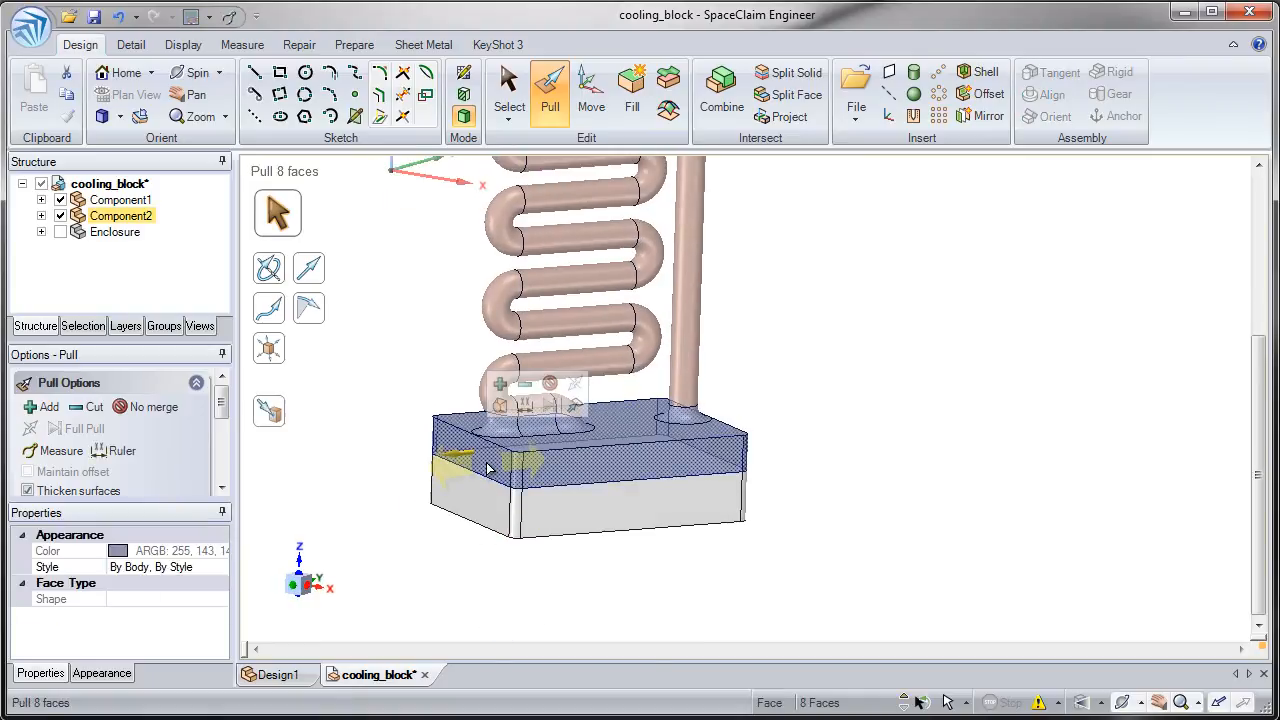
{"action": "triple_click", "coordinate": [475, 510], "text": "ctrl"}
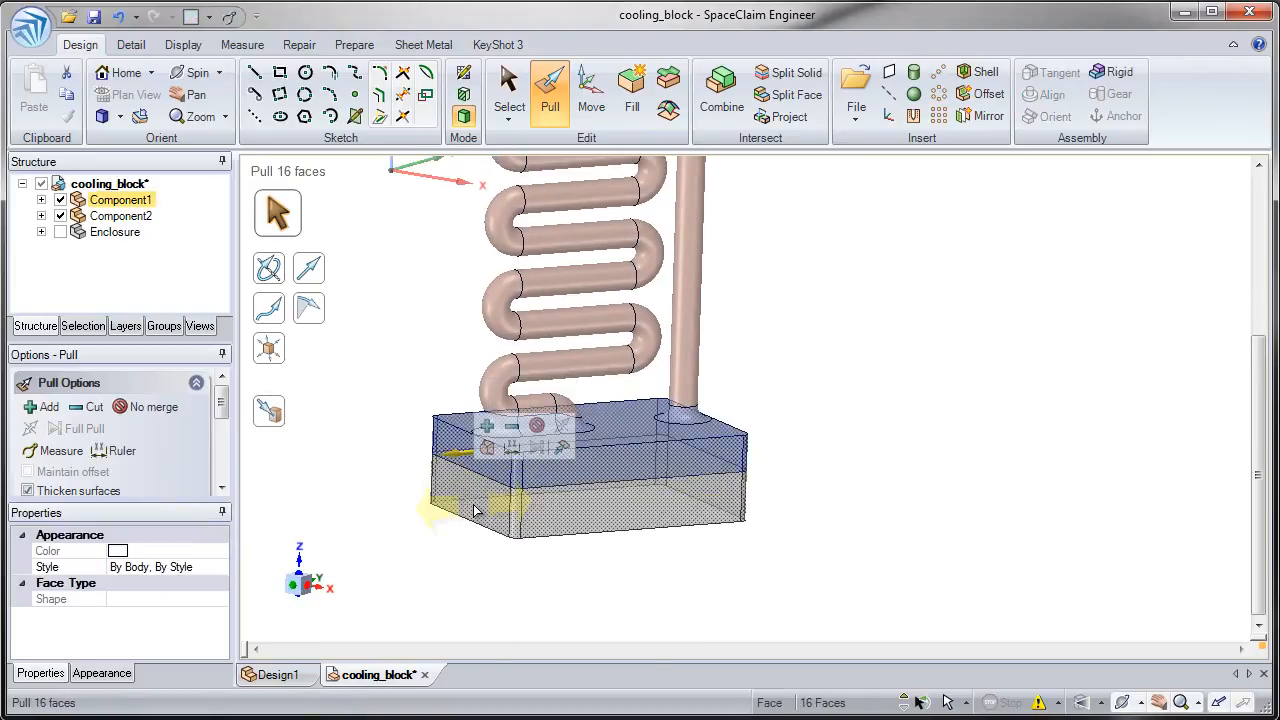
{"action": "left_click", "coordinate": [463, 534]}
{"action": "triple_click", "coordinate": [443, 514]}
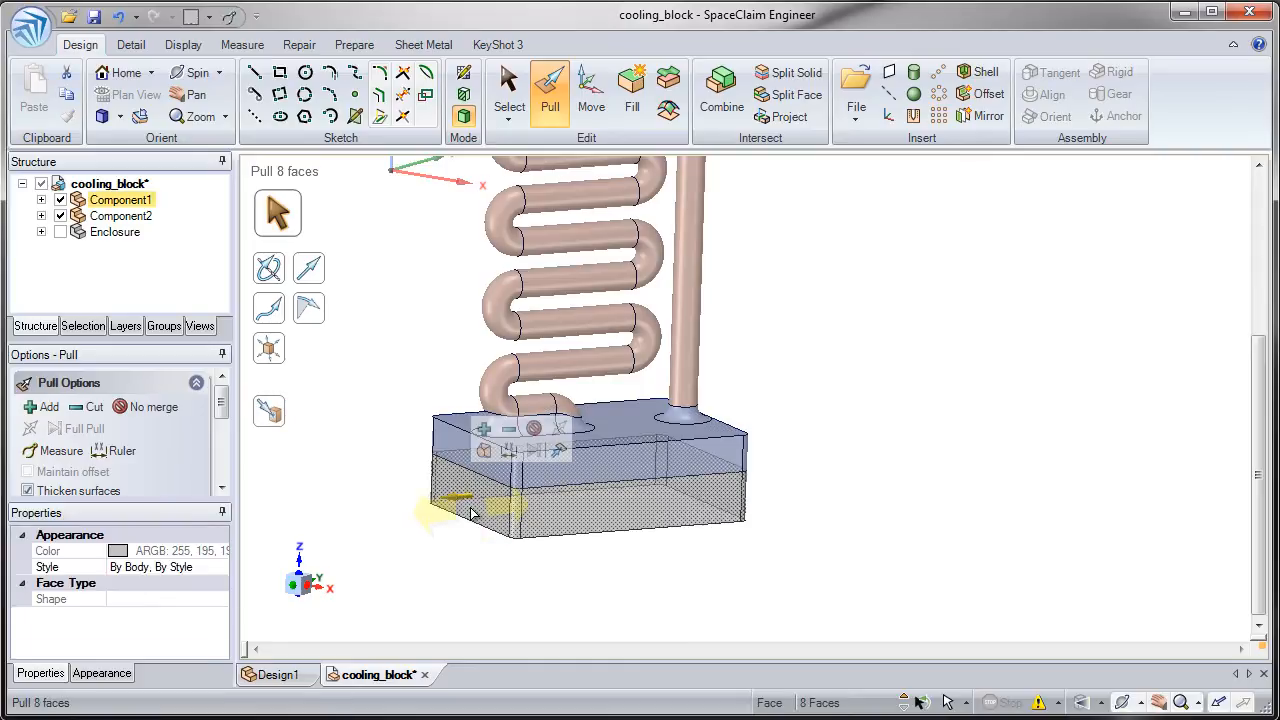
{"action": "triple_click", "coordinate": [461, 457], "text": "ctrl"}
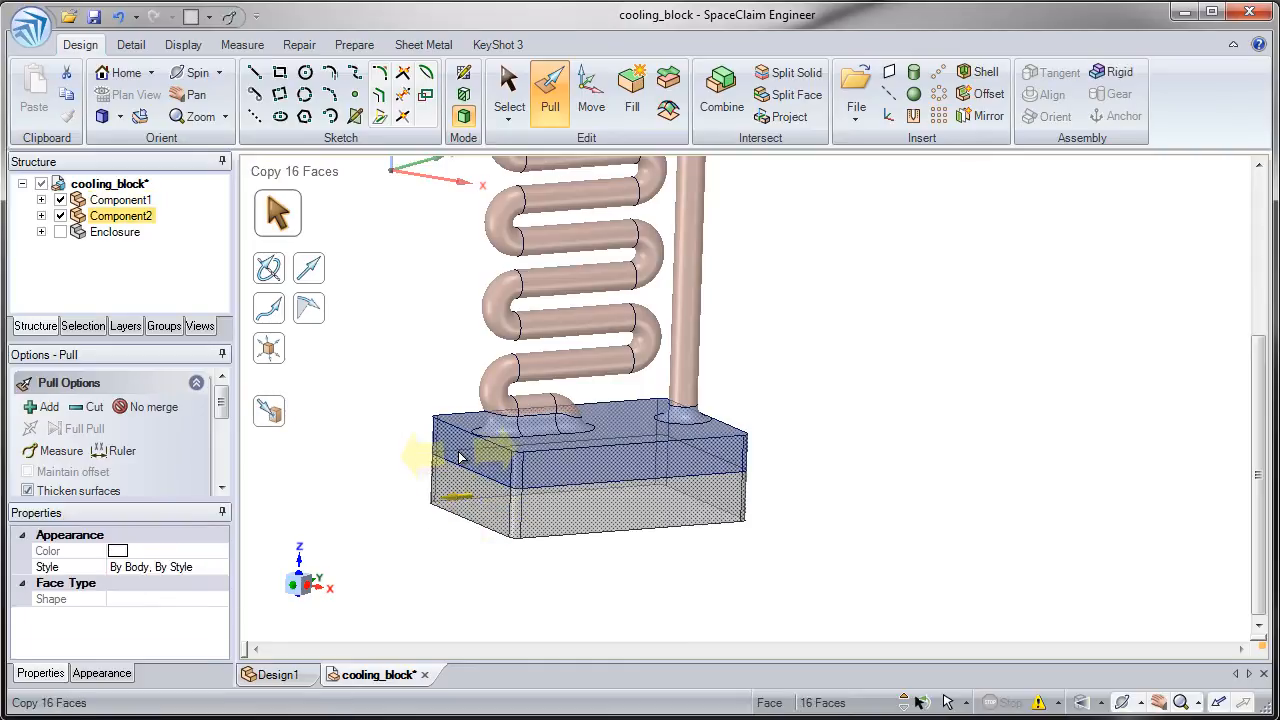
{"action": "left_click_drag", "start_coordinate": [524, 570], "coordinate": [457, 563]}
{"action": "left_click", "coordinate": [474, 609]}
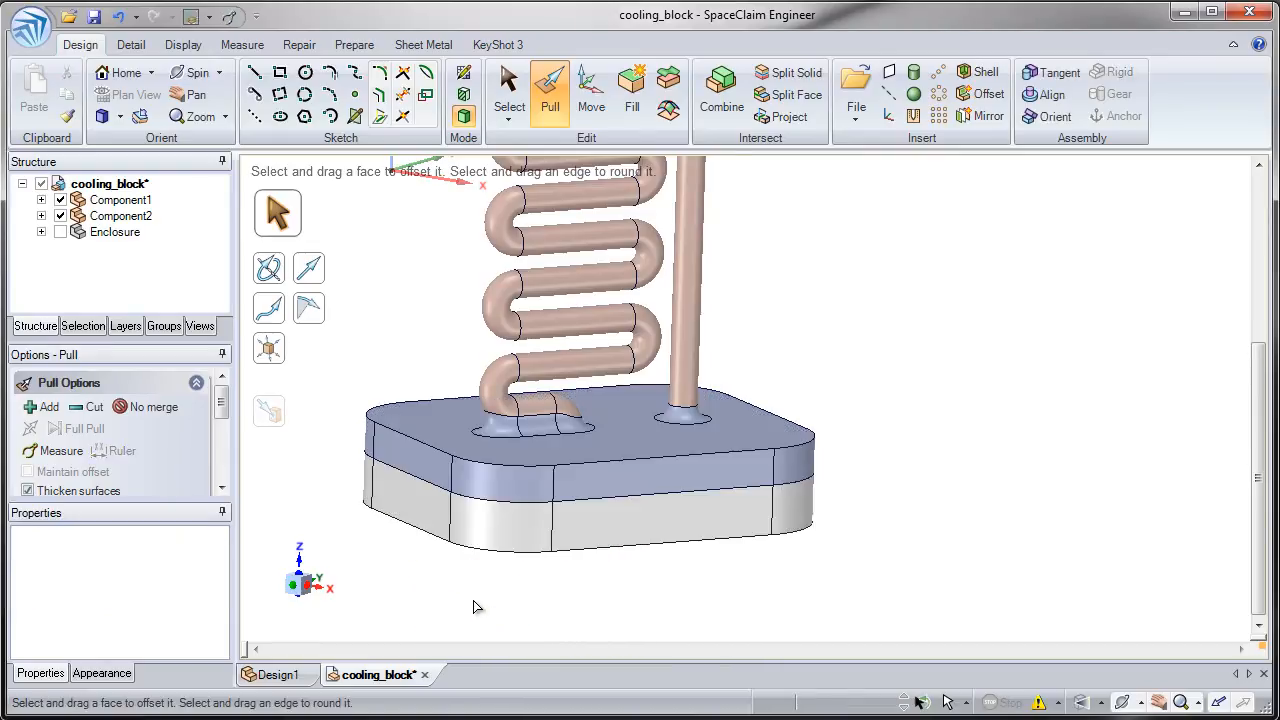
- Show the Enclosure again and toggle Component2's visibility to compare the enclosure's cavity with the enlarged block, leaving the component shown
{"action": "left_click", "coordinate": [61, 232]}
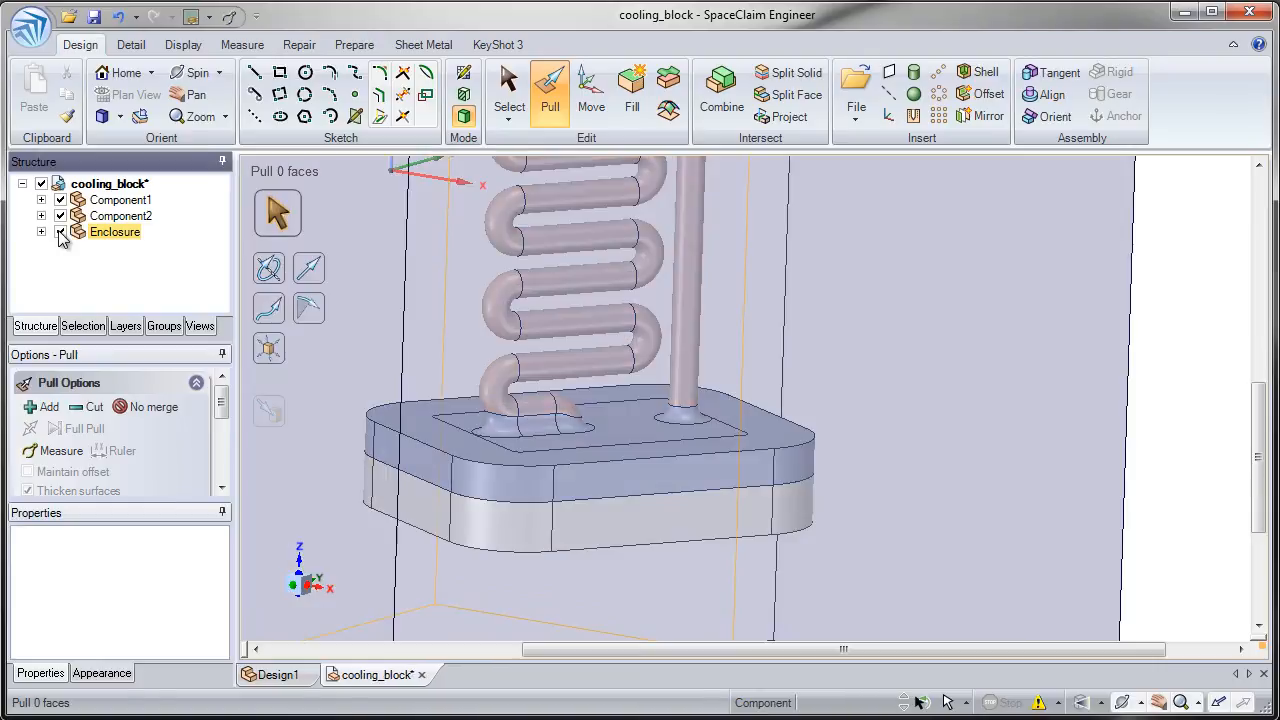
{"action": "left_click", "coordinate": [61, 216]}
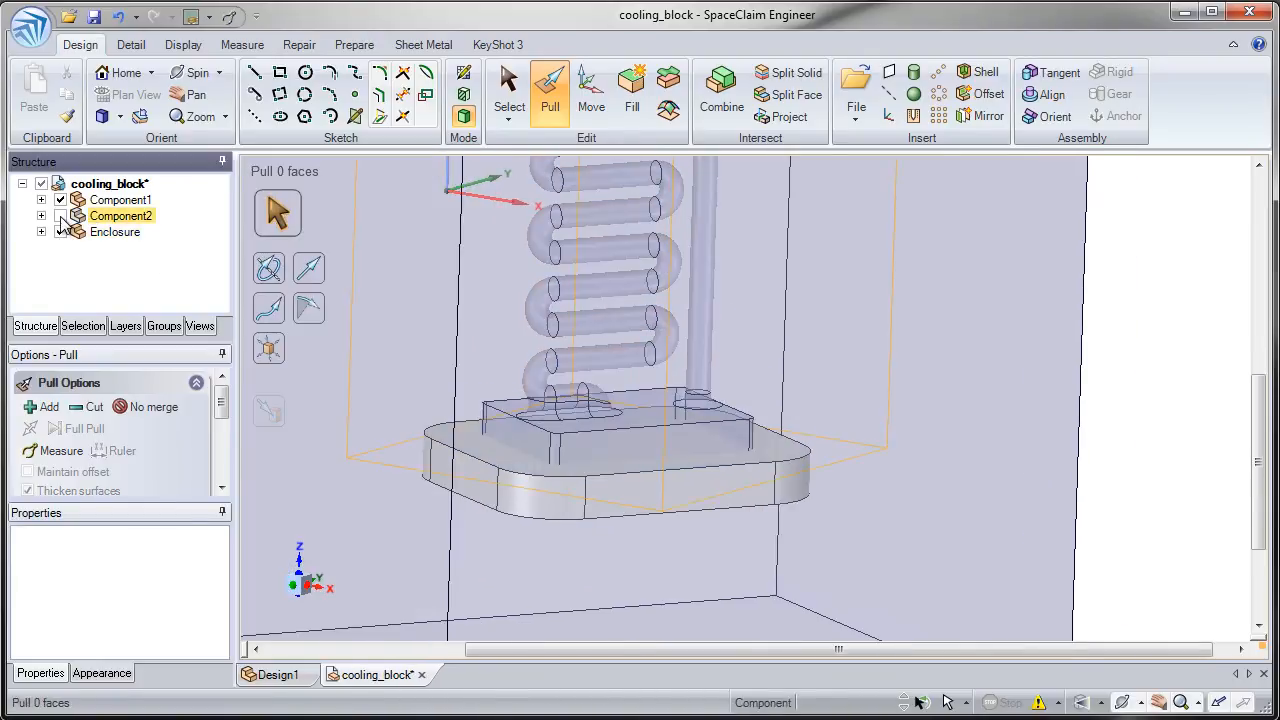
{"action": "left_click", "coordinate": [61, 217]}
{"action": "left_click", "coordinate": [61, 217]}
{"action": "left_click", "coordinate": [61, 216]}
{"action": "left_click", "coordinate": [61, 216]}
{"action": "left_click", "coordinate": [61, 216]}
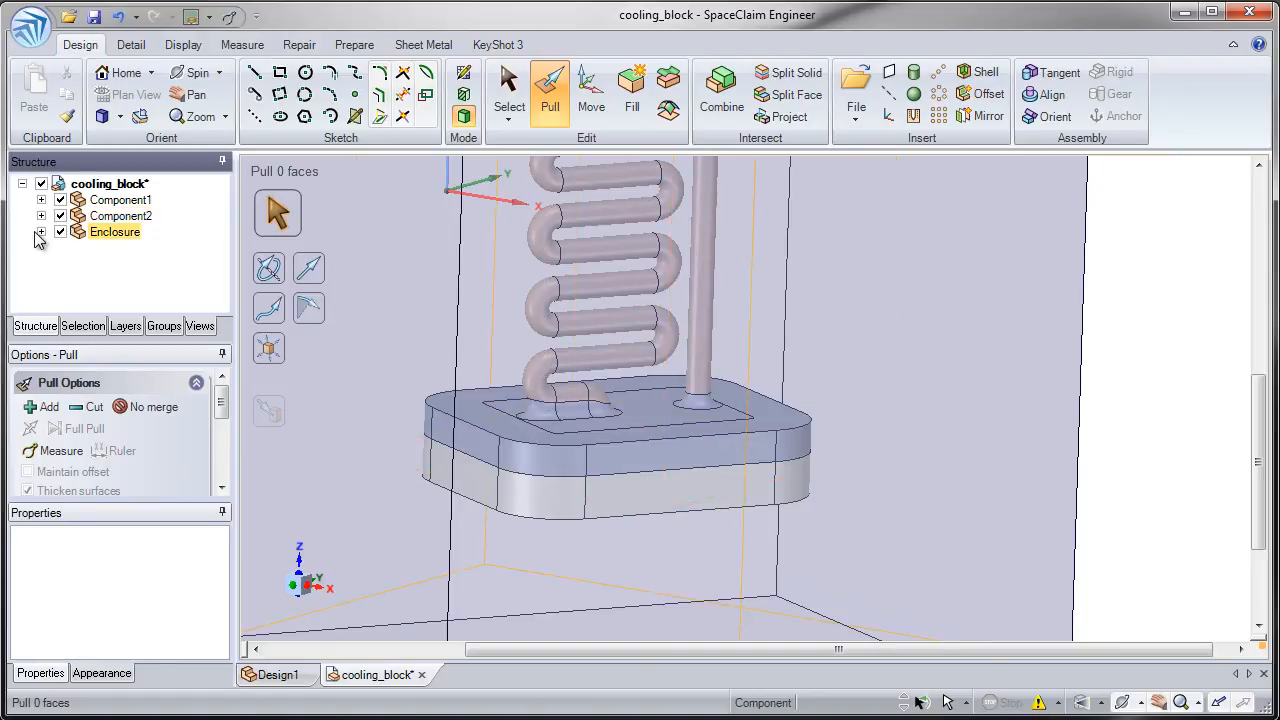
- Expand the Enclosure component and update its enclosure body from the associated bodies with Update Enclosure
{"action": "left_click", "coordinate": [41, 232]}
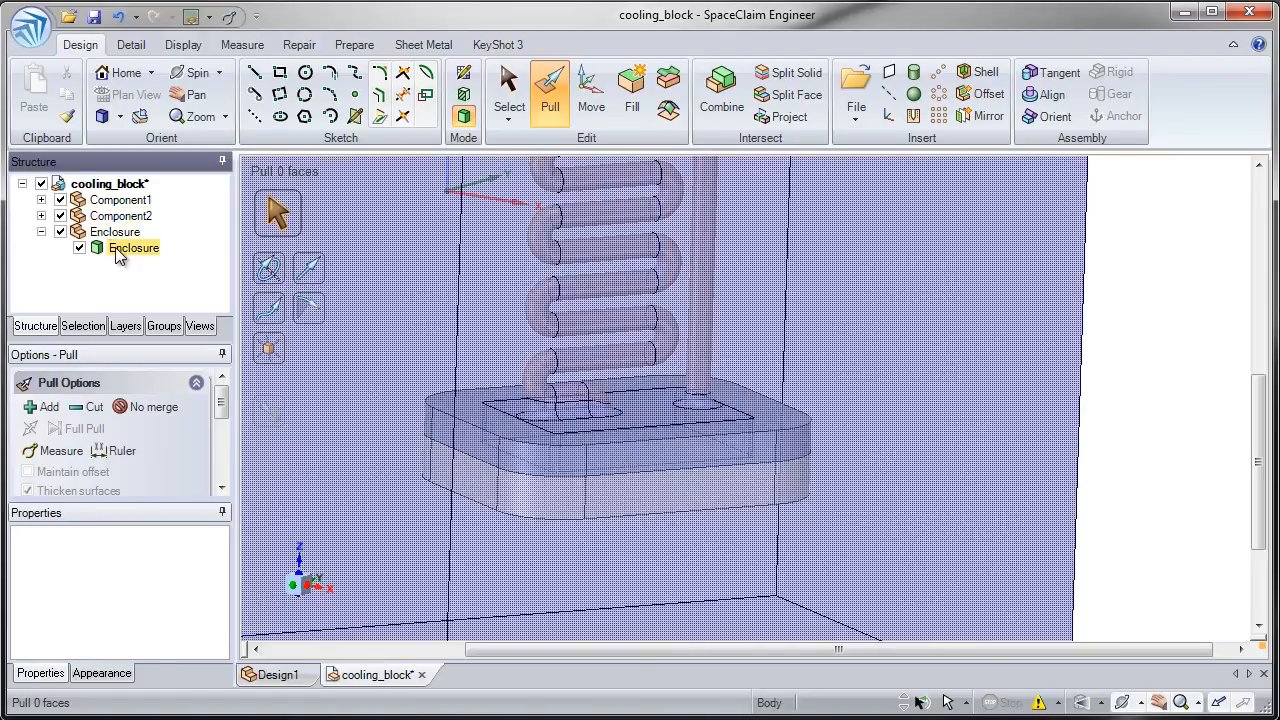
{"action": "right_click", "coordinate": [118, 251]}
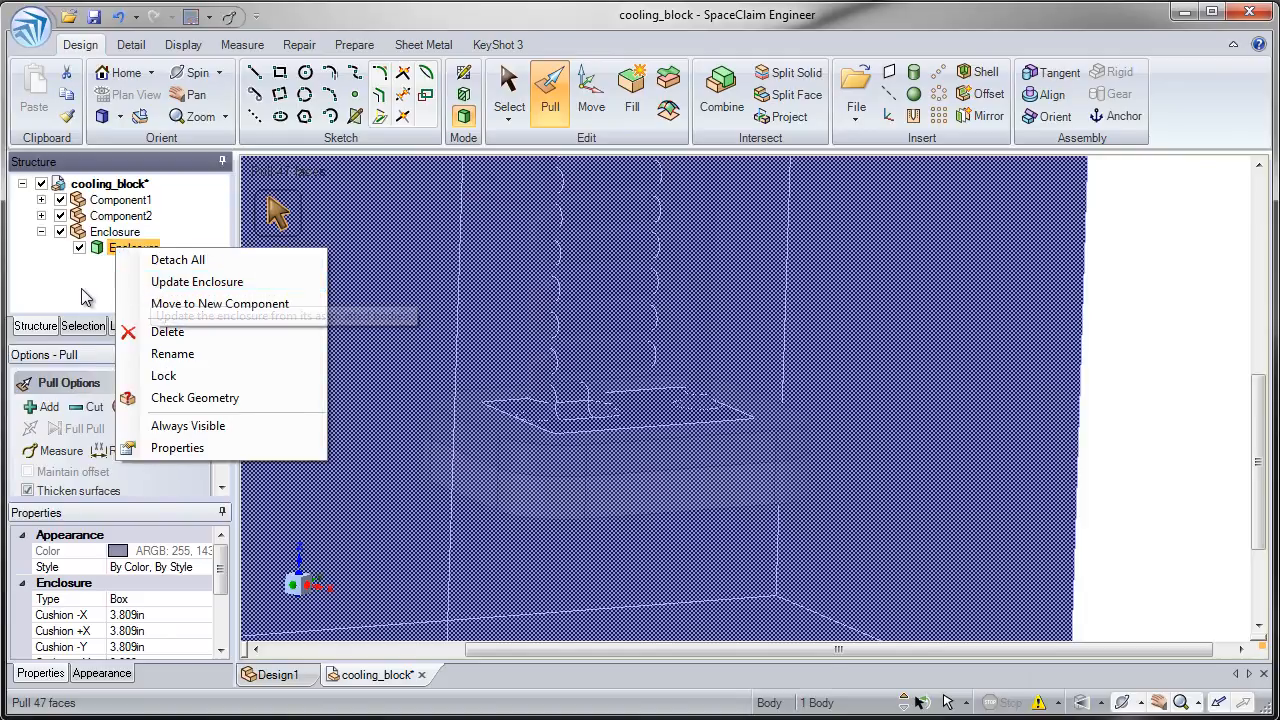
{"action": "left_click", "coordinate": [93, 286]}
{"action": "middle_click_drag", "start_coordinate": [471, 491], "coordinate": [568, 428], "text": "ctrl"}
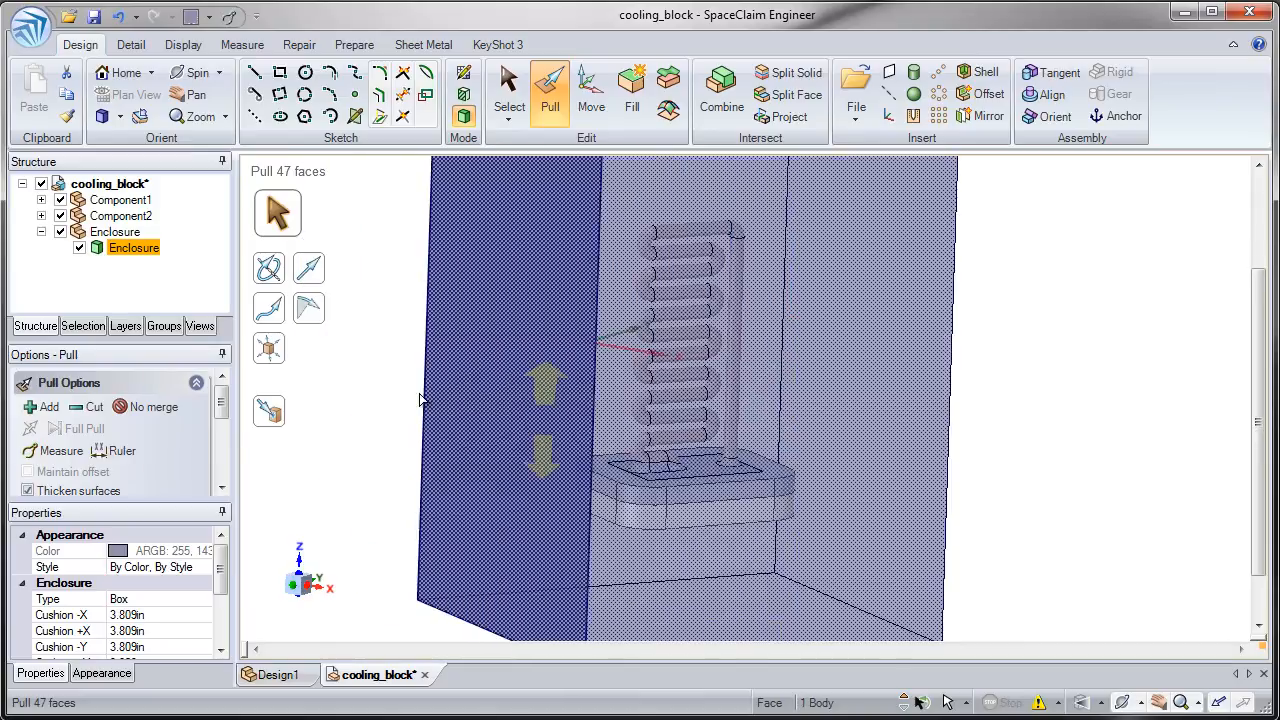
{"action": "left_click", "coordinate": [341, 364]}
{"action": "left_click", "coordinate": [119, 247]}
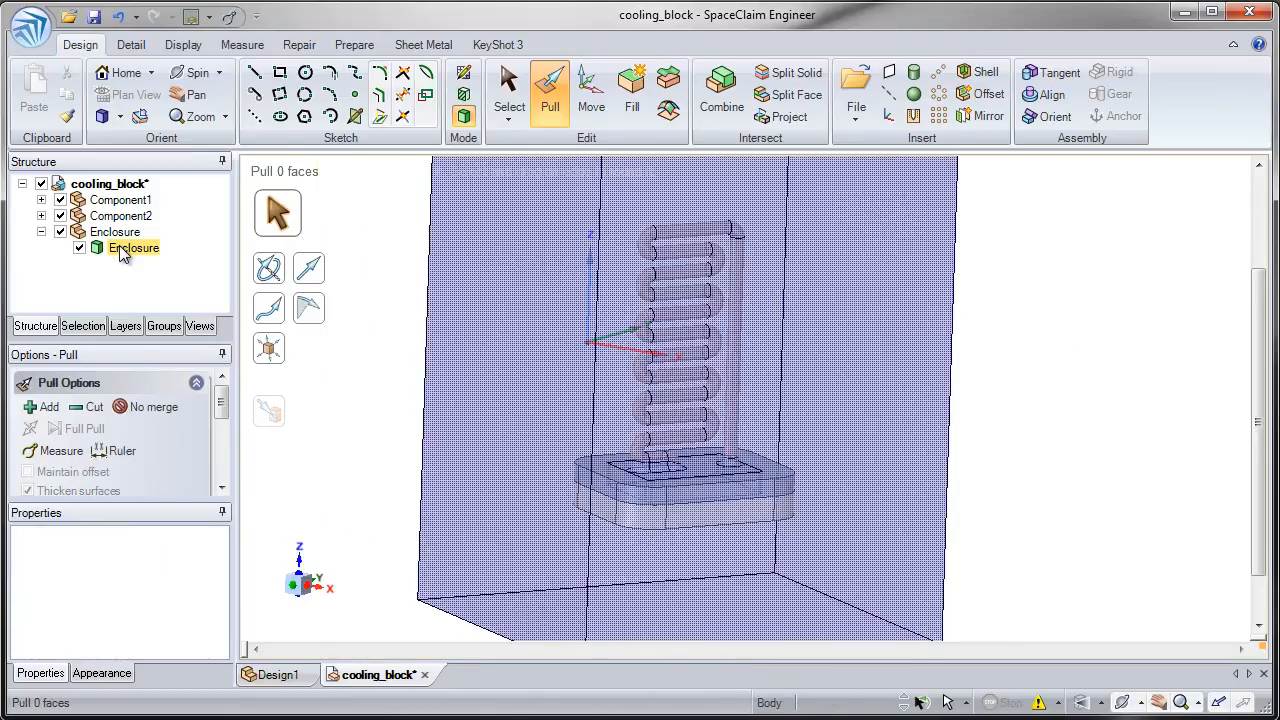
{"action": "right_click", "coordinate": [119, 247]}
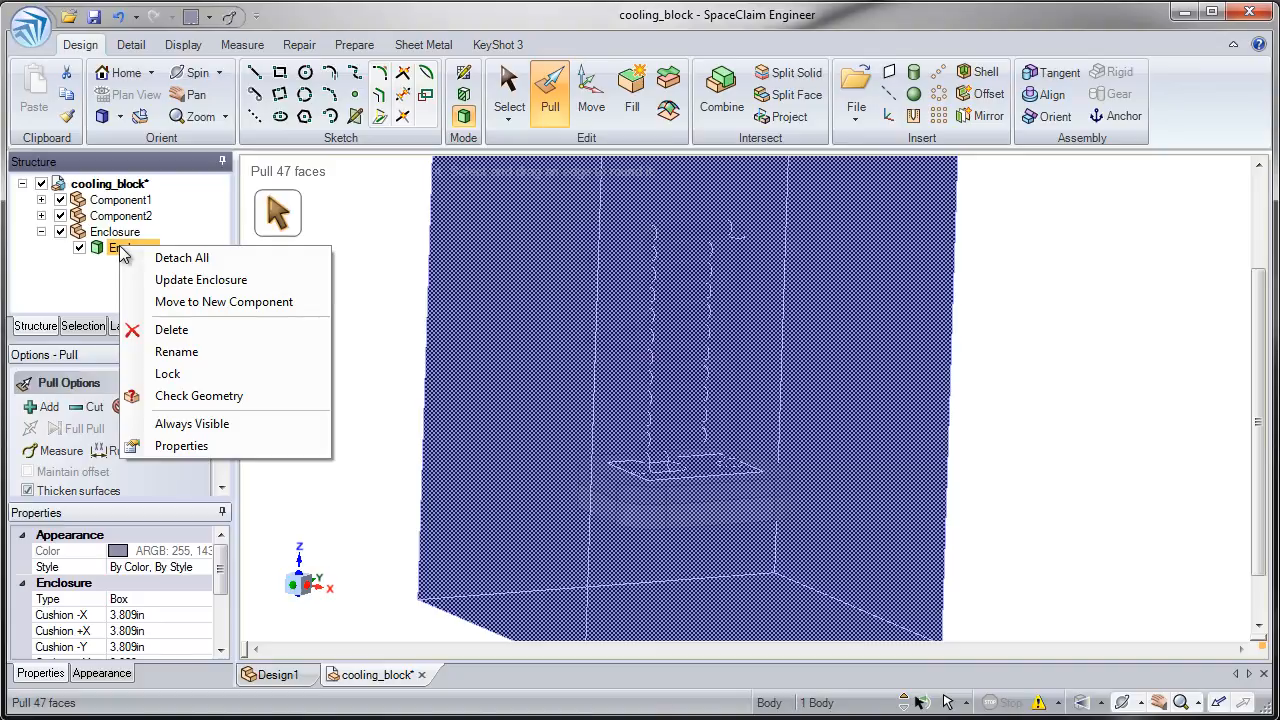
{"action": "left_click", "coordinate": [170, 282]}
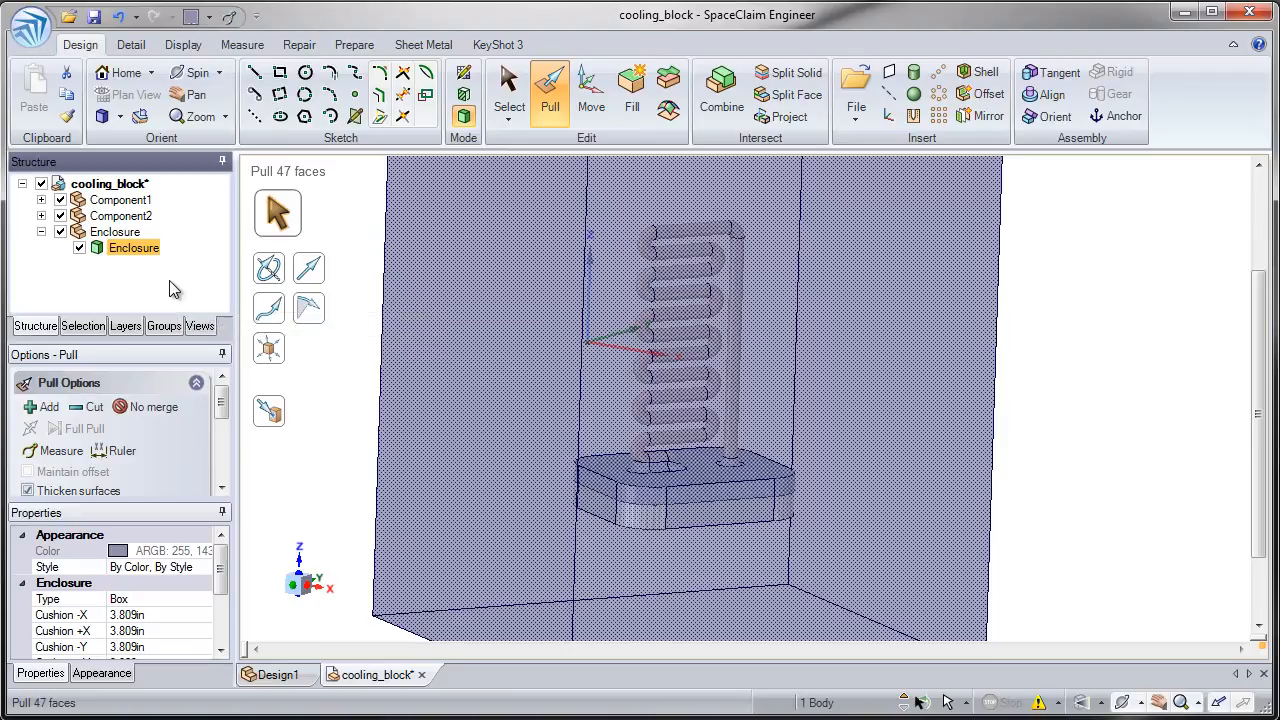
- Hide Component2 and Component1, clear the selection, and examine the updated cavities inside the enclosure
{"action": "middle_click_drag", "start_coordinate": [355, 400], "coordinate": [357, 374]}
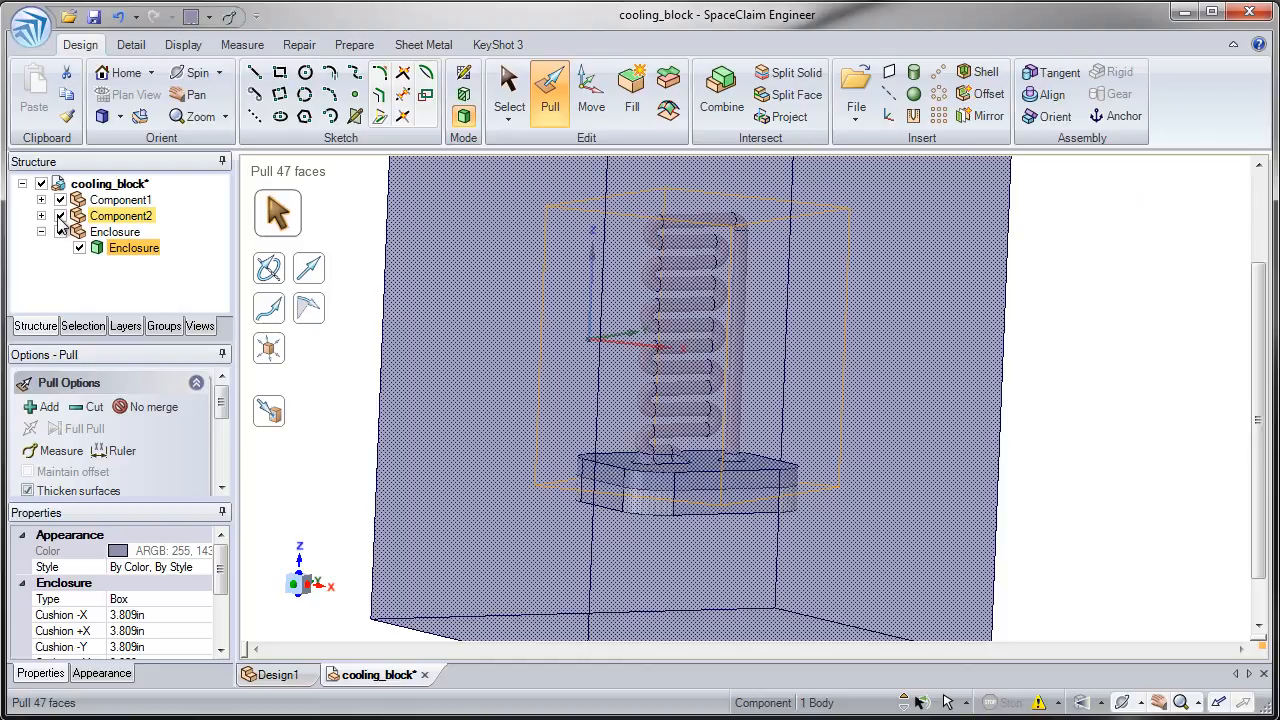
{"action": "left_click", "coordinate": [61, 217]}
{"action": "left_click", "coordinate": [61, 201]}
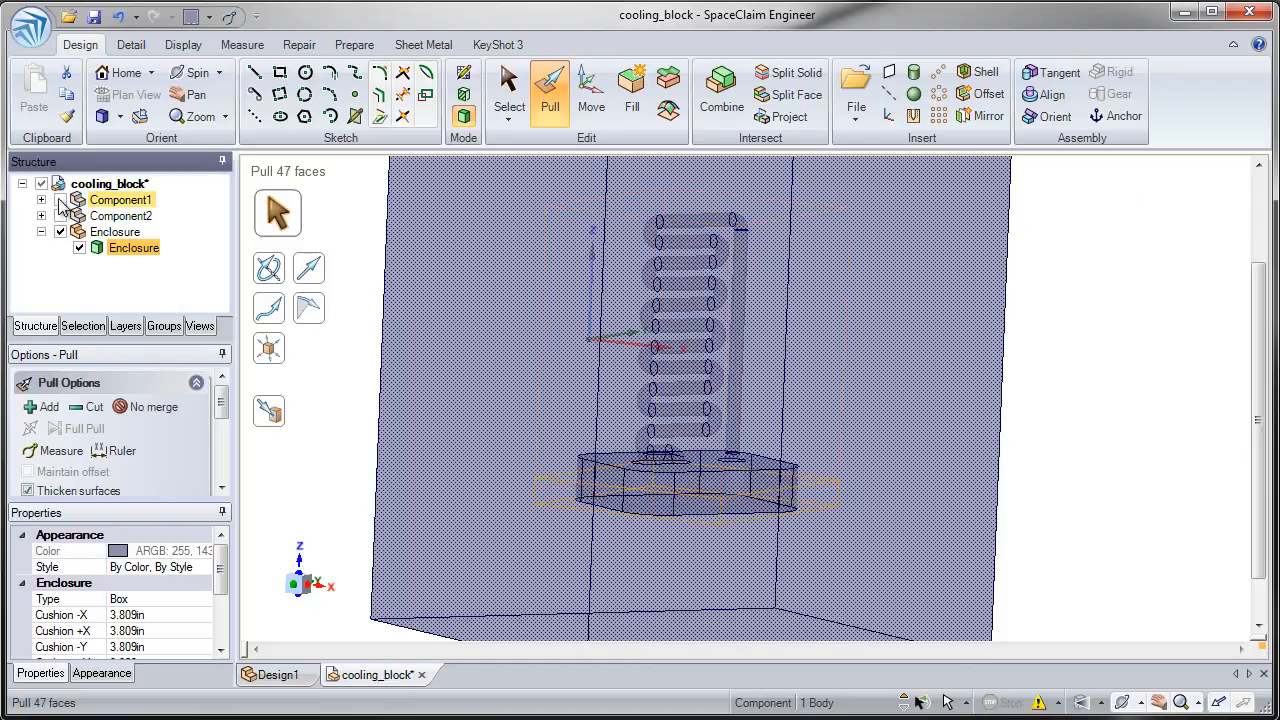
{"action": "left_click", "coordinate": [364, 438]}
{"action": "mouse_move", "coordinate": [364, 438]}
{"action": "middle_mouse_down"}
{"action": "mouse_move", "coordinate": [324, 459]}
{"action": "mouse_move", "coordinate": [348, 453]}
{"action": "middle_mouse_up"}
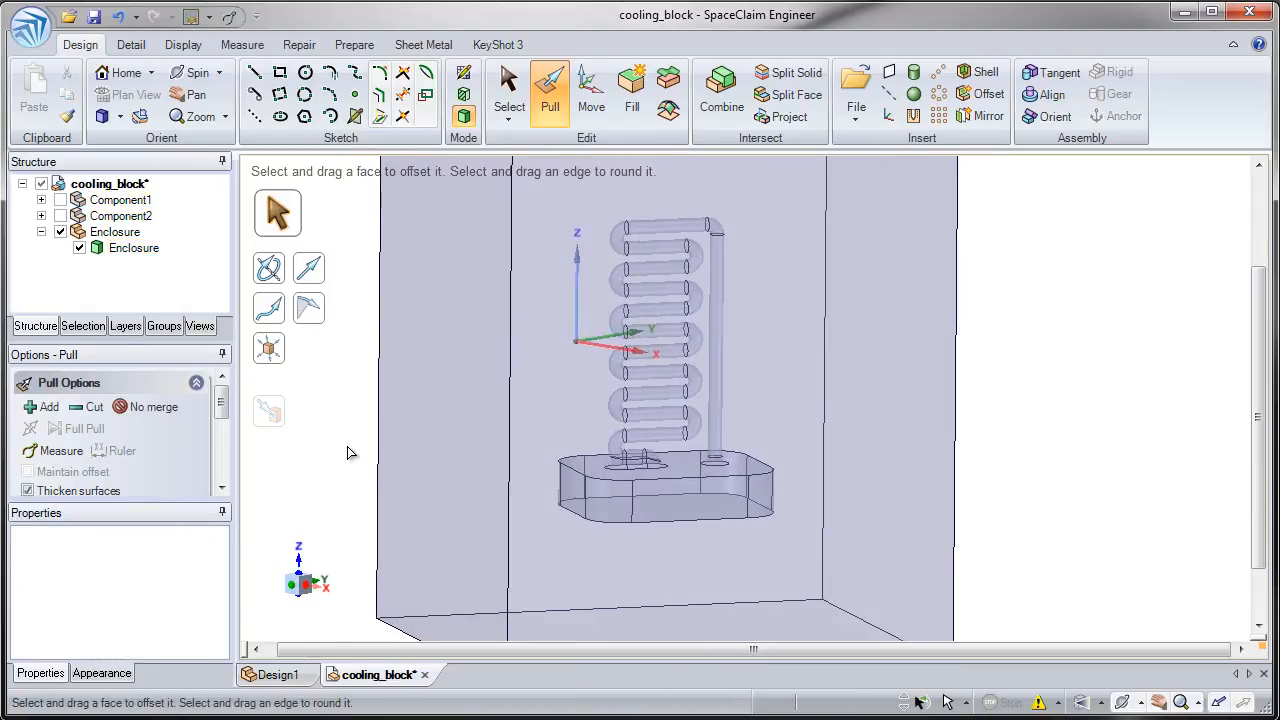